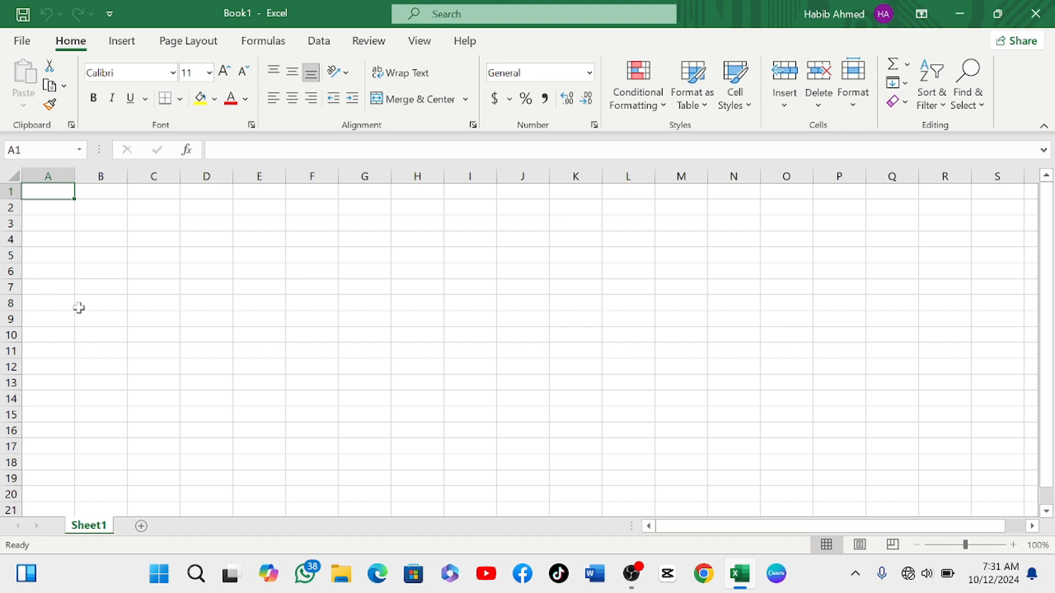
# - Enter the report title "David Cafés yearly report" in cell A1
pyautogui.write('Da')
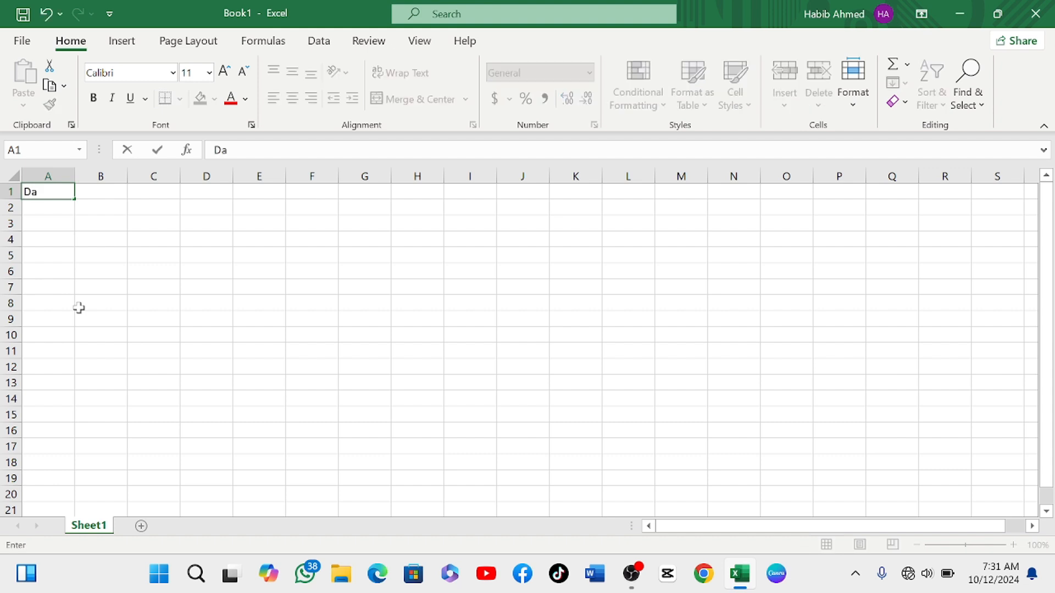
pyautogui.write('vid Cafés yearly repor')
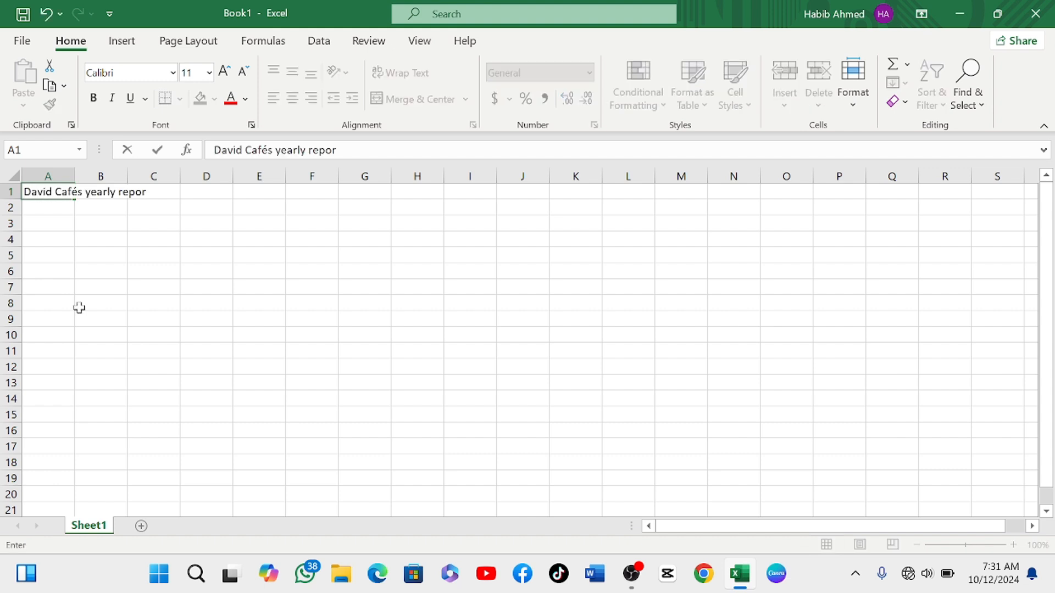
pyautogui.write('t')
pyautogui.press('Return')
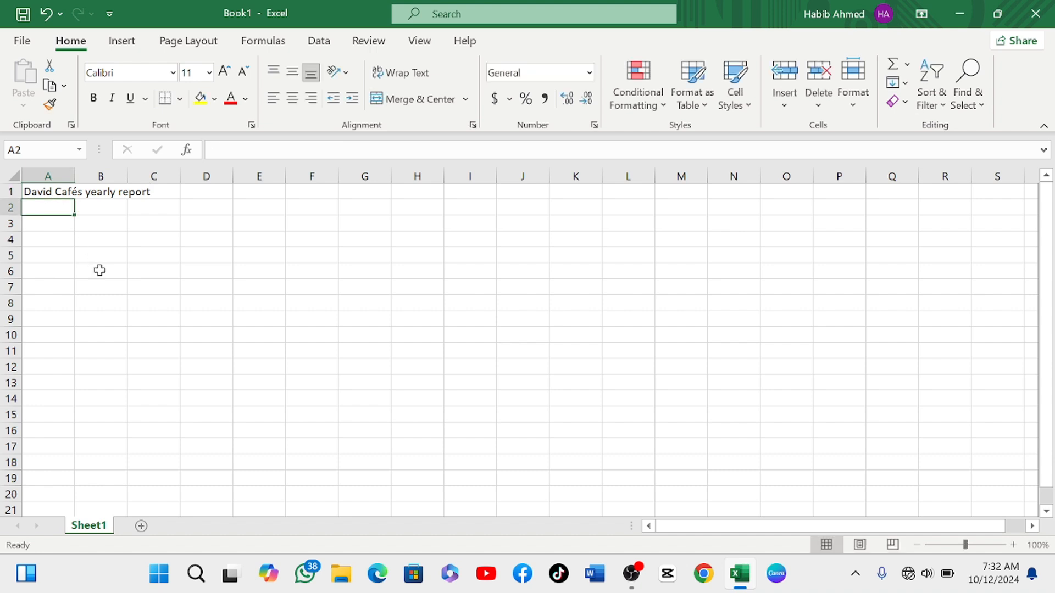
# - List the items Coffe, Tea, Sandwitch, Breakfast and Blueberry Mffins in cells A2 to A6
pyautogui.write('Coffe')
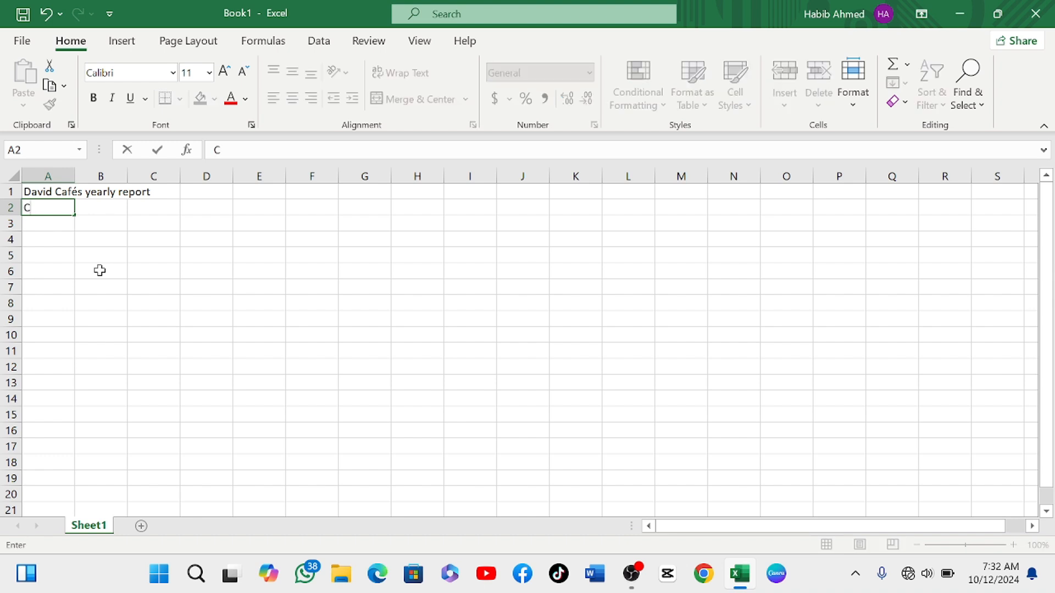
pyautogui.press('Return')
pyautogui.write('Tea')
pyautogui.press('Return')
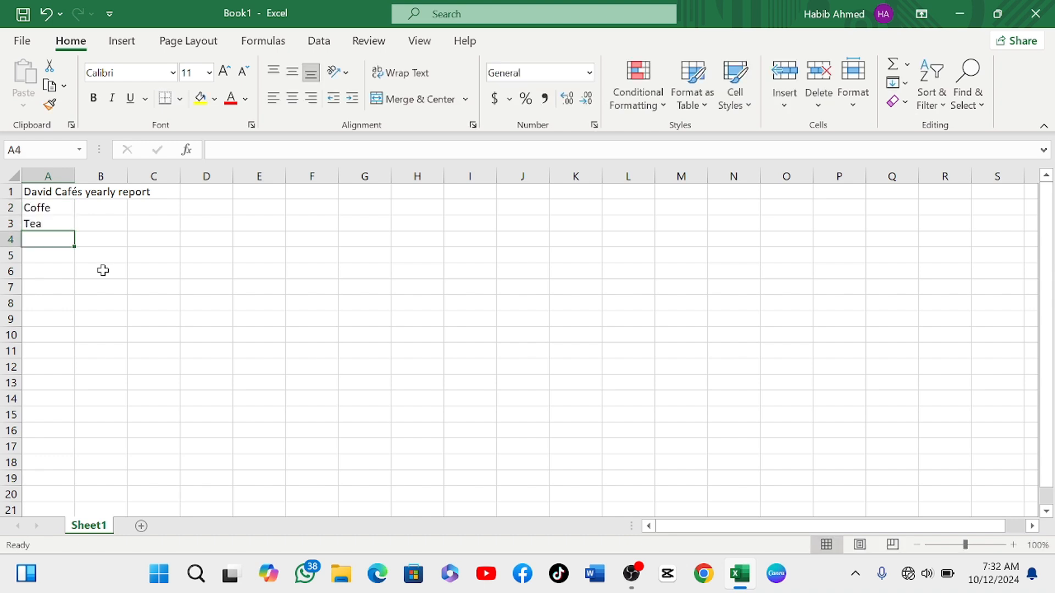
pyautogui.write('Sandwitch')
pyautogui.press('Return')
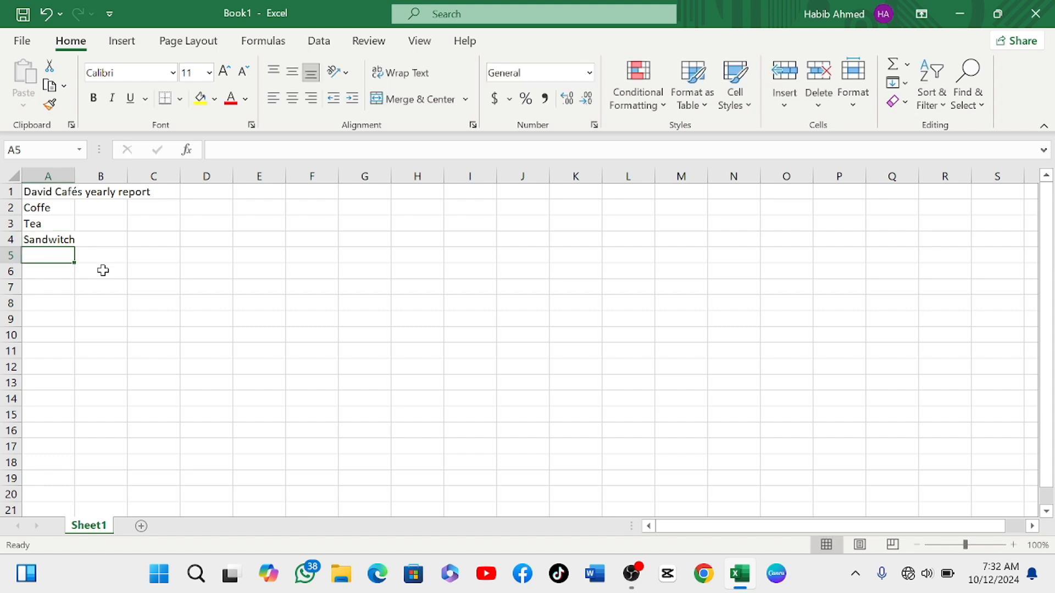
pyautogui.write('Breakfast')
pyautogui.press('Return')
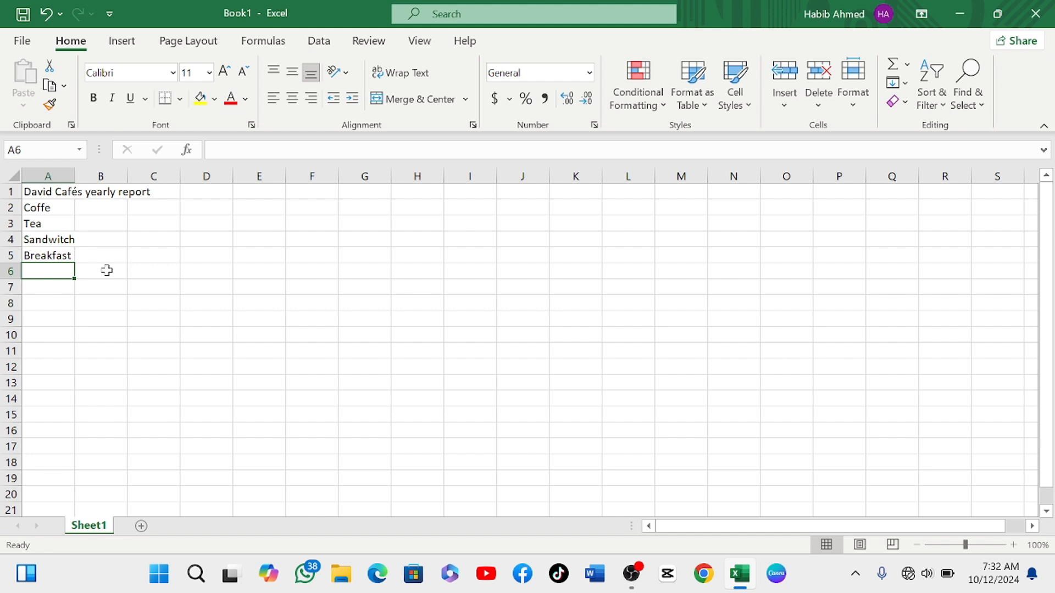
pyautogui.write('Blueberry Mffins')
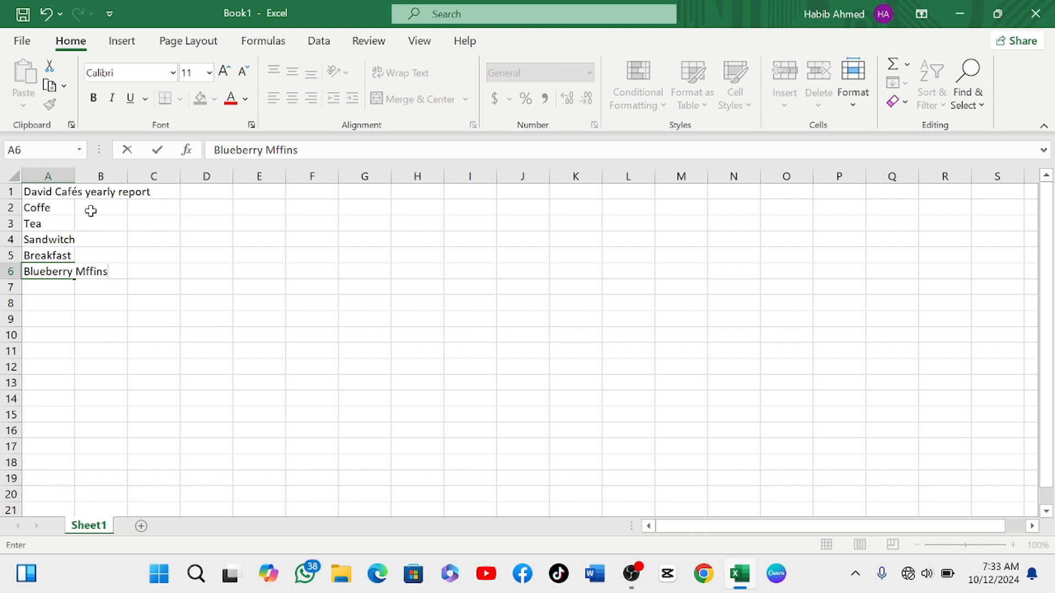
# - Replace the entry in A2 with the header "Items" and add "Coffee" to the item list in A7
pyautogui.click(48, 208)
pyautogui.press('BackSpace')
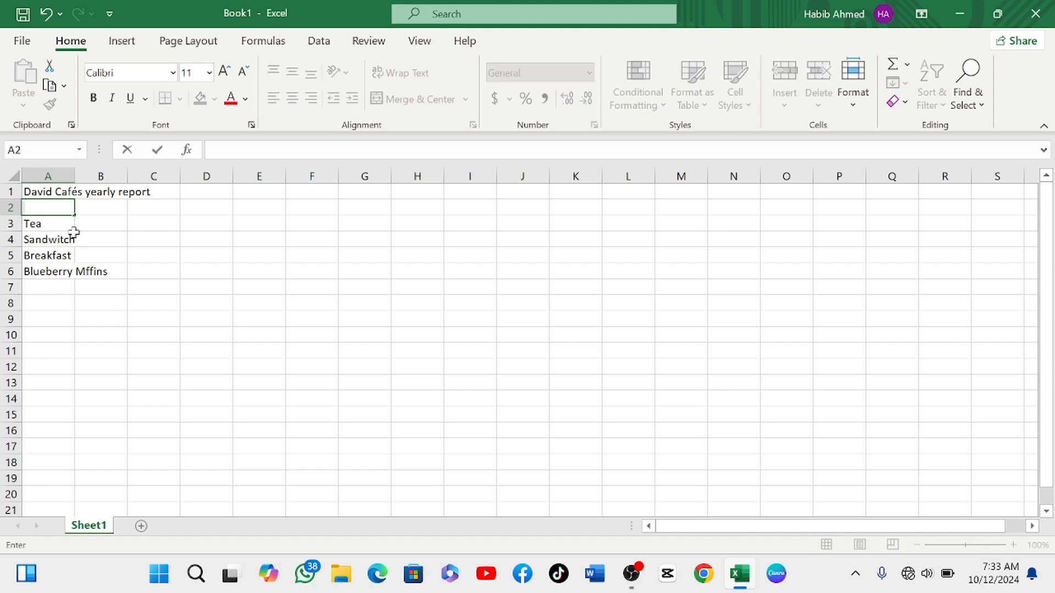
pyautogui.write('Items')
pyautogui.click(43, 286)
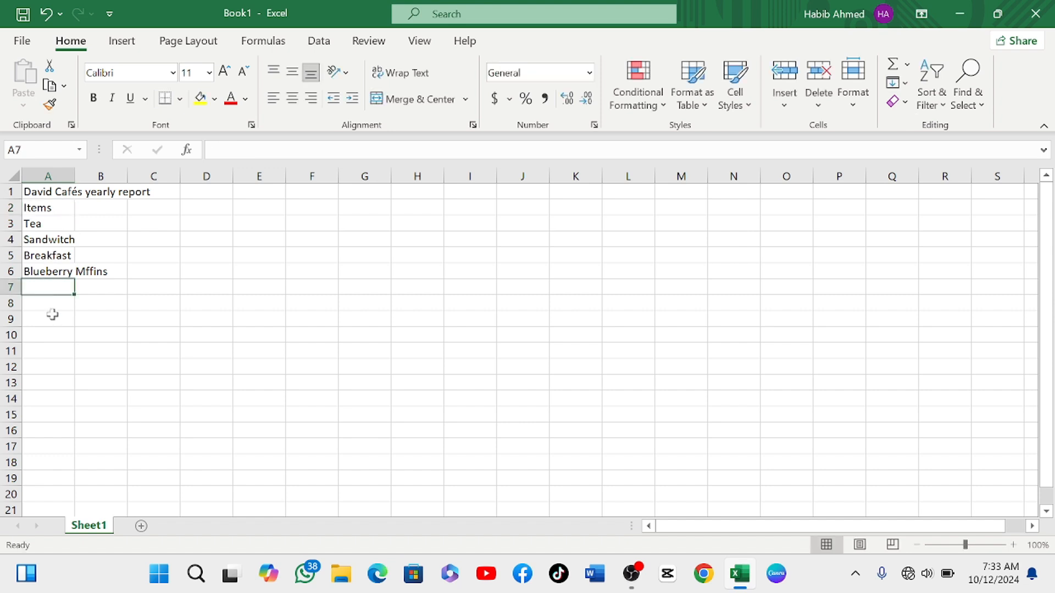
pyautogui.write('Co')
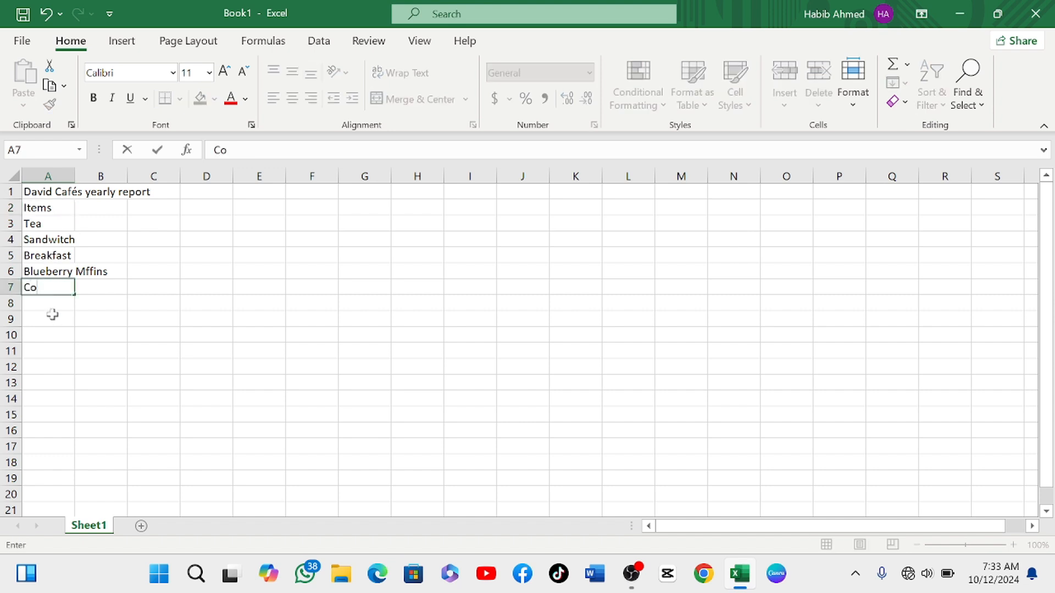
pyautogui.write('ffee')
# - Enter the header "Price" in B2 and a price of 1.5 for Tea in B3
pyautogui.click(104, 212)
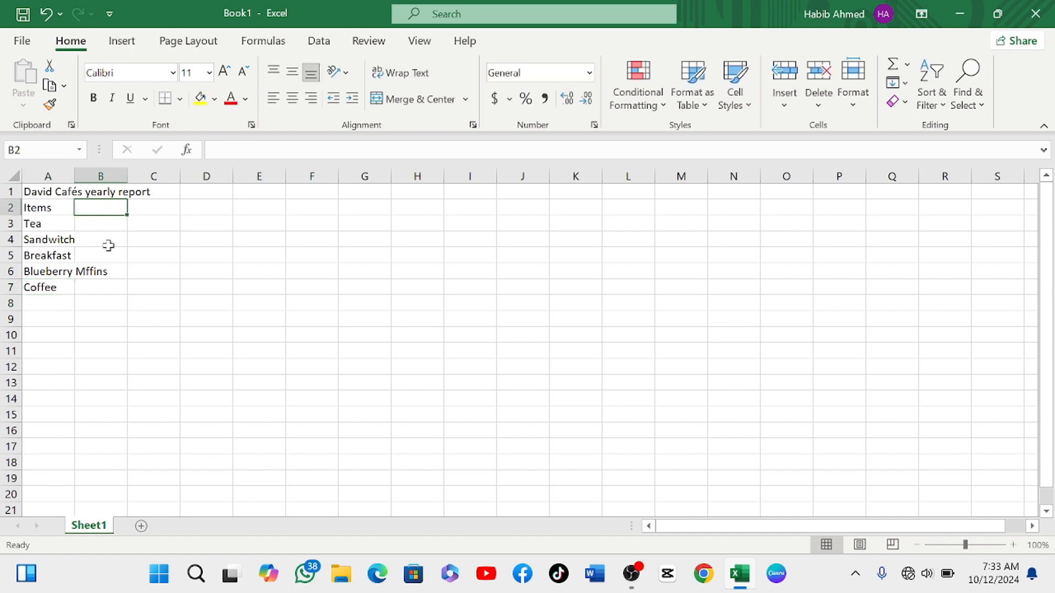
pyautogui.write('O')
pyautogui.press('BackSpace')
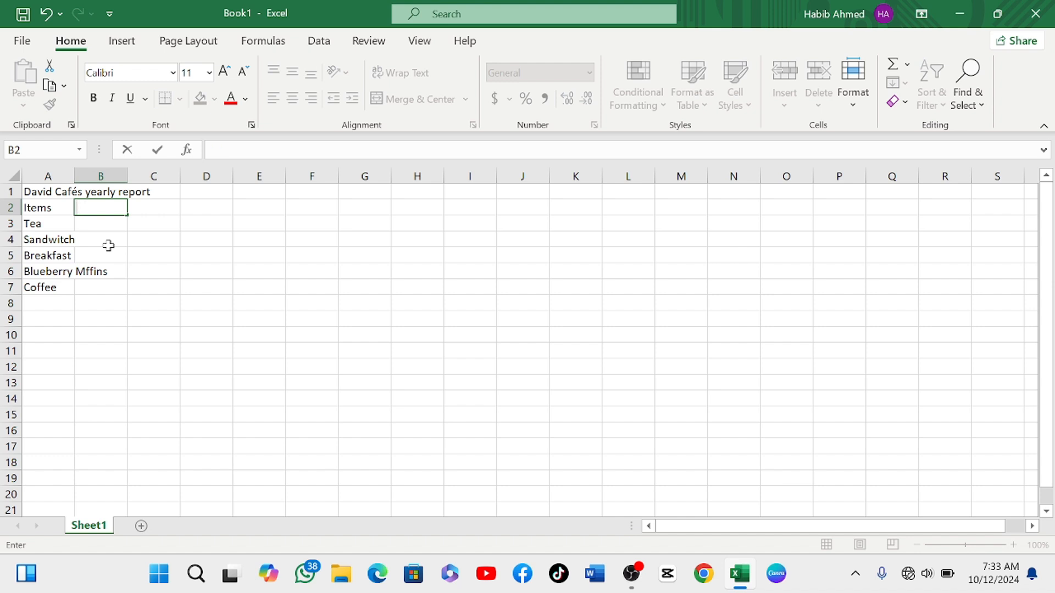
pyautogui.write('Price')
pyautogui.click(112, 227)
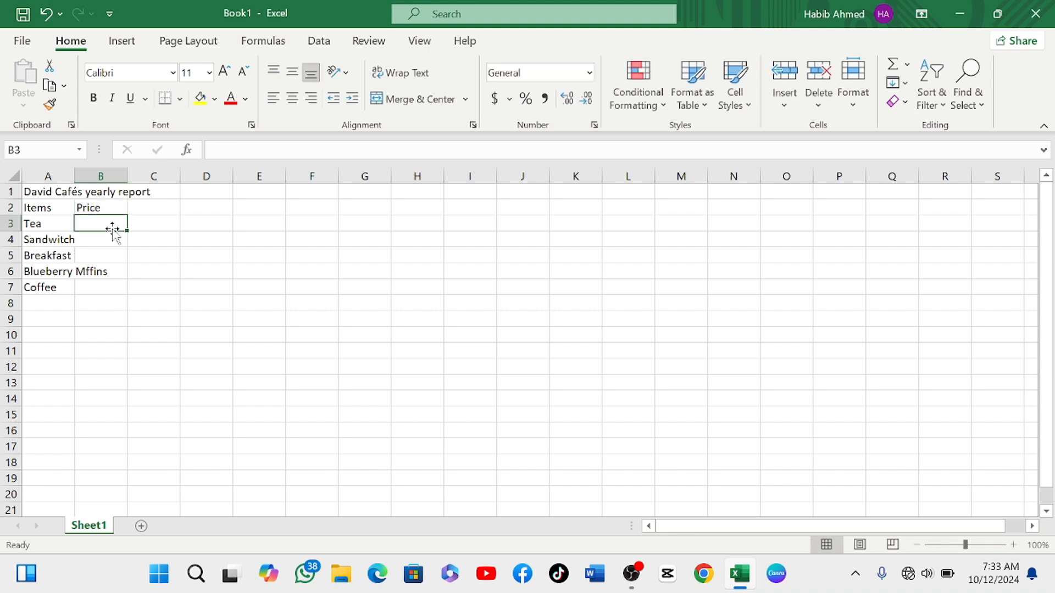
pyautogui.write('1.')
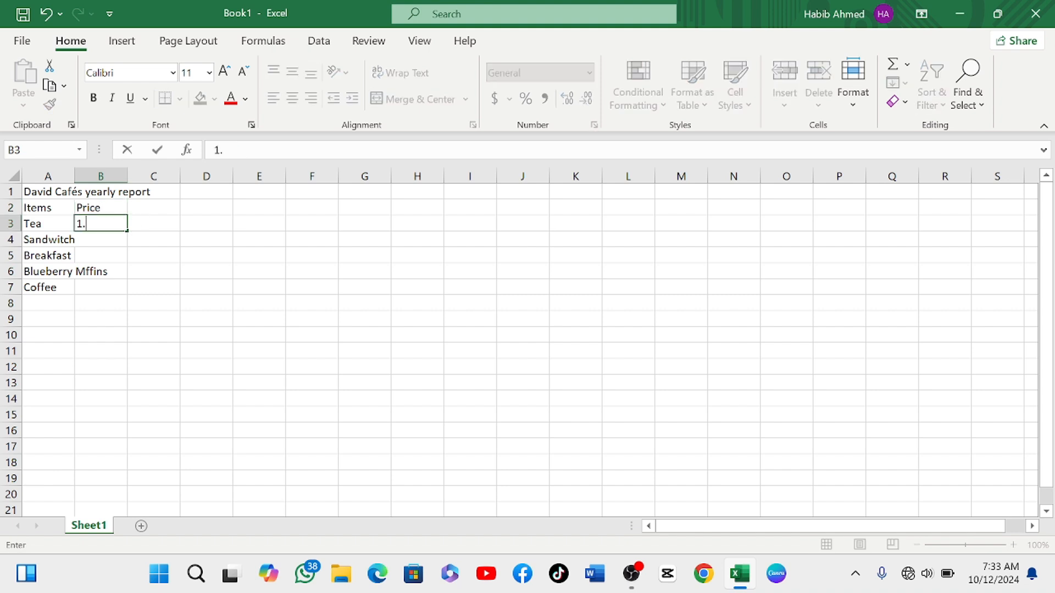
pyautogui.write('5')
# - Enter 1.00 as the Sandwitch price in B4
pyautogui.click(107, 239)
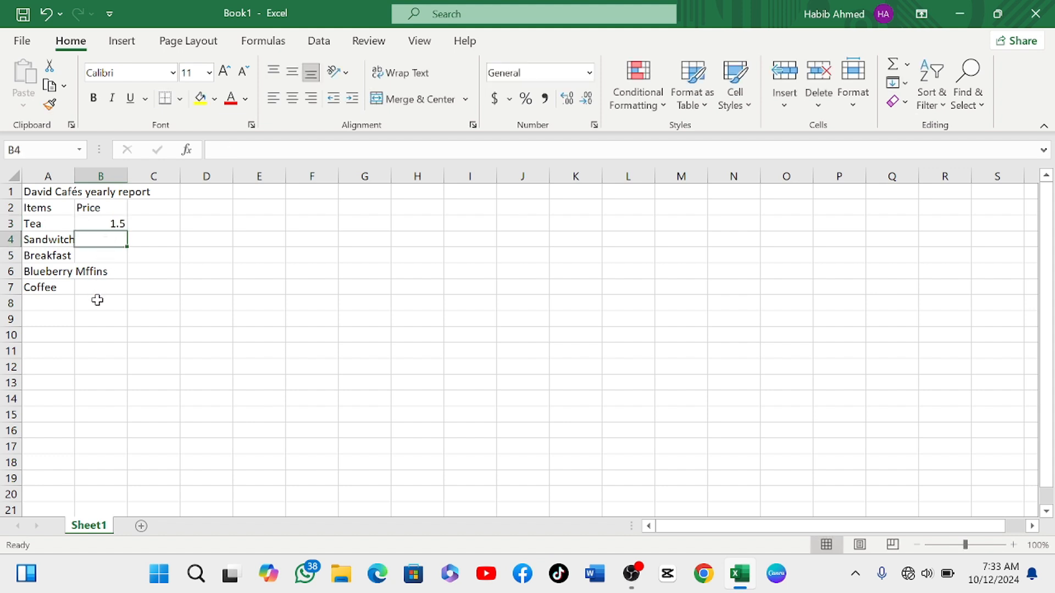
pyautogui.write('1')
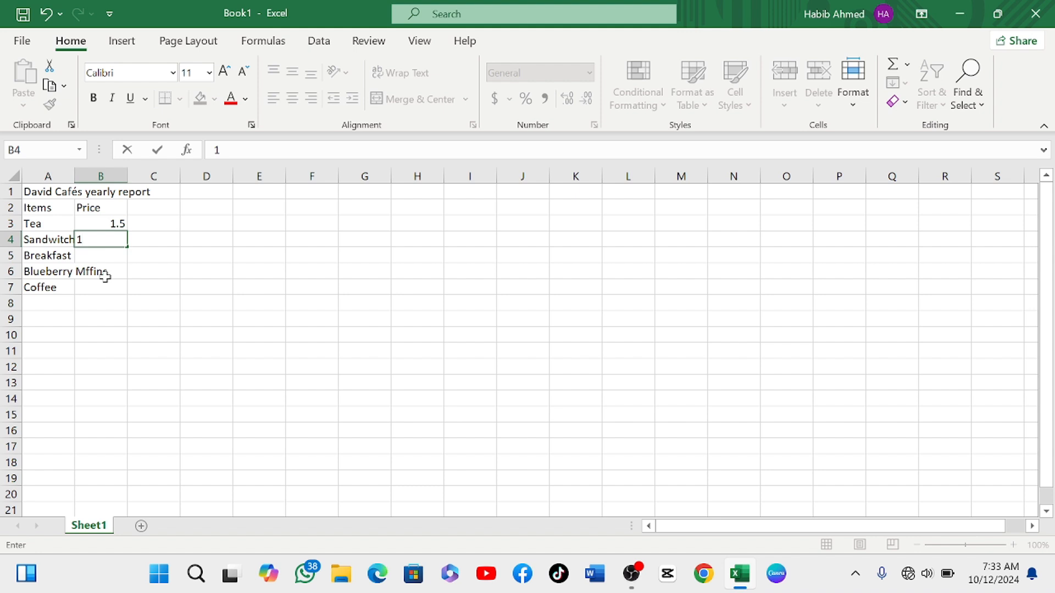
pyautogui.write('.00')
pyautogui.click(108, 257)
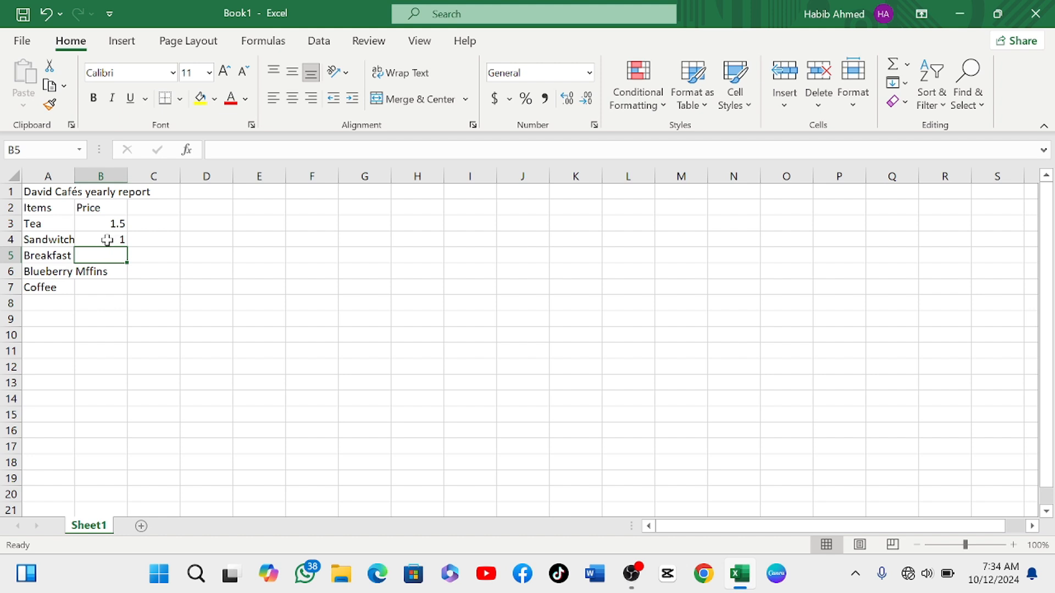
pyautogui.click(104, 239)
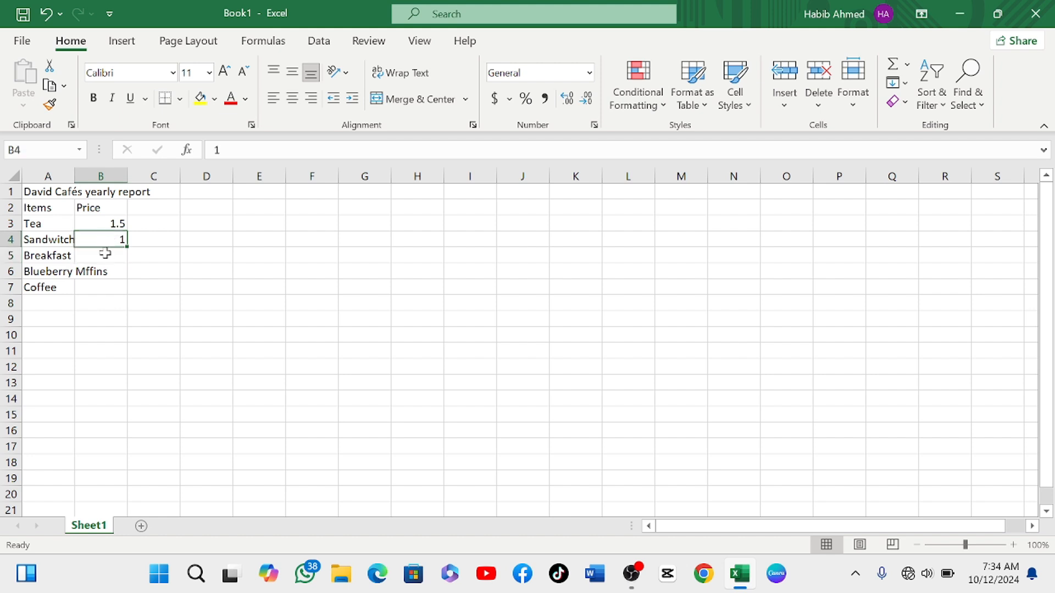
pyautogui.write('.')
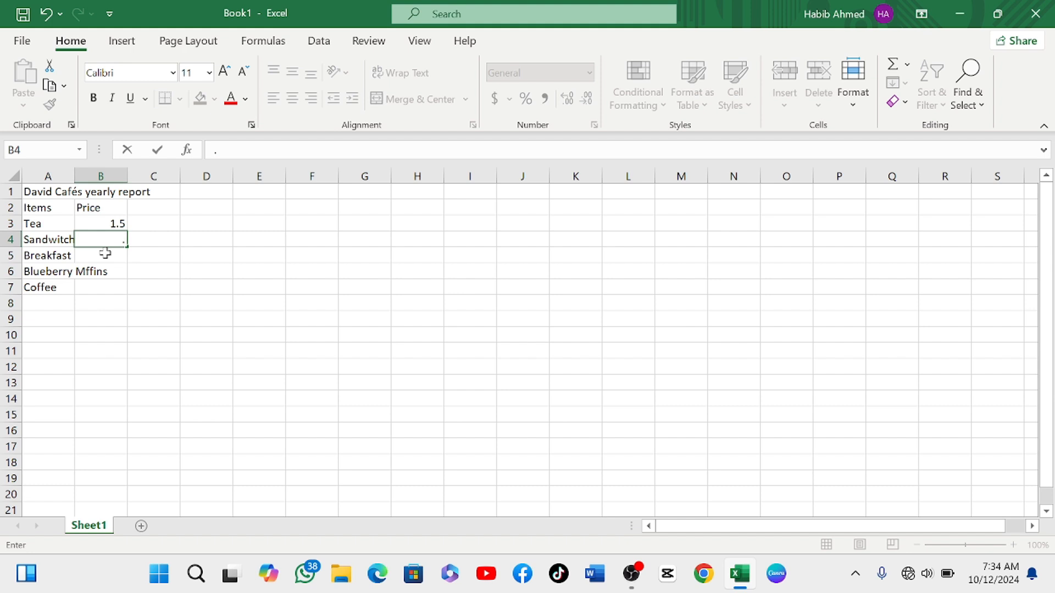
pyautogui.write('1.00')
pyautogui.click(105, 257)
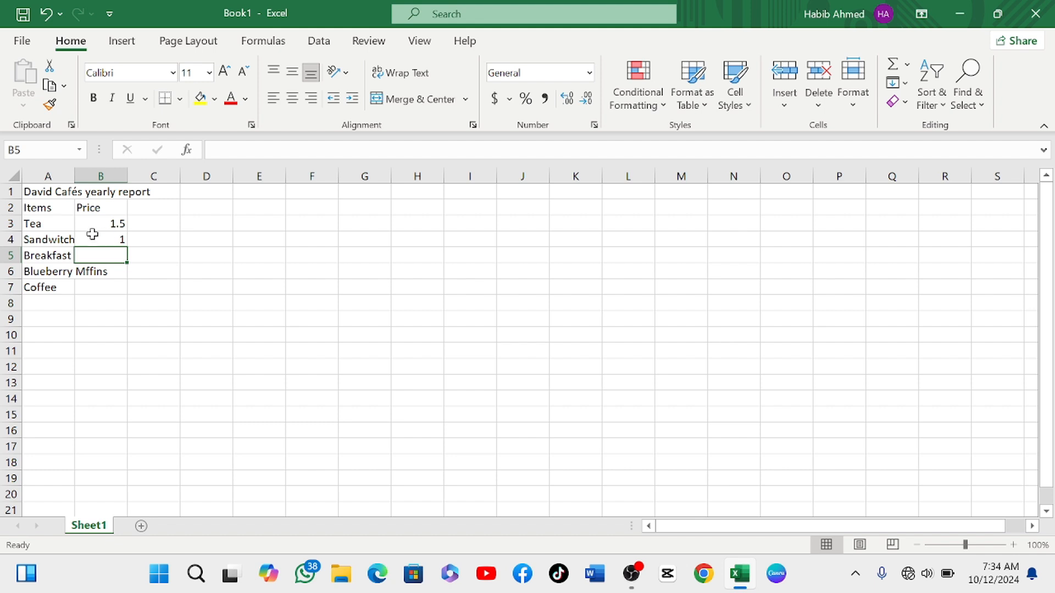
# - Enter 2 as the Blueberry Mffins price in B6
pyautogui.click(99, 274)
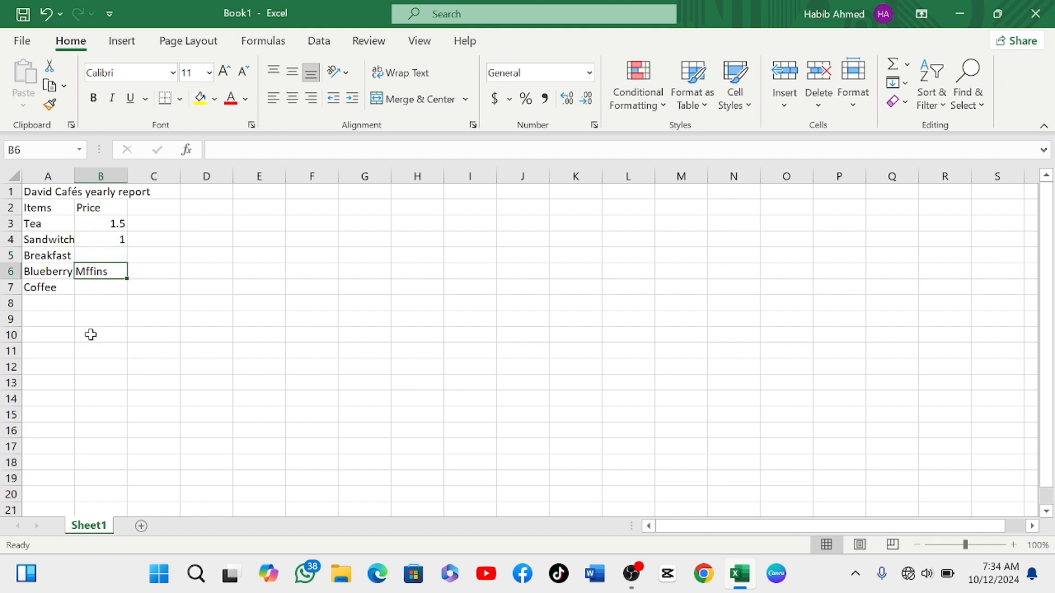
pyautogui.press('BackSpace')
pyautogui.write('2')
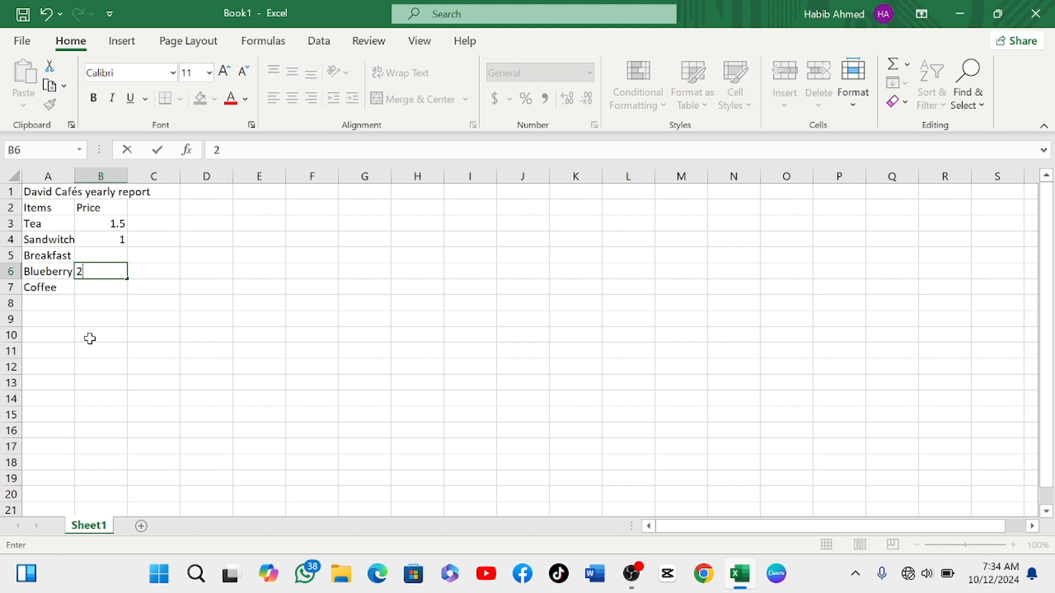
pyautogui.press('BackSpace')
pyautogui.write('2')
pyautogui.press('Return')
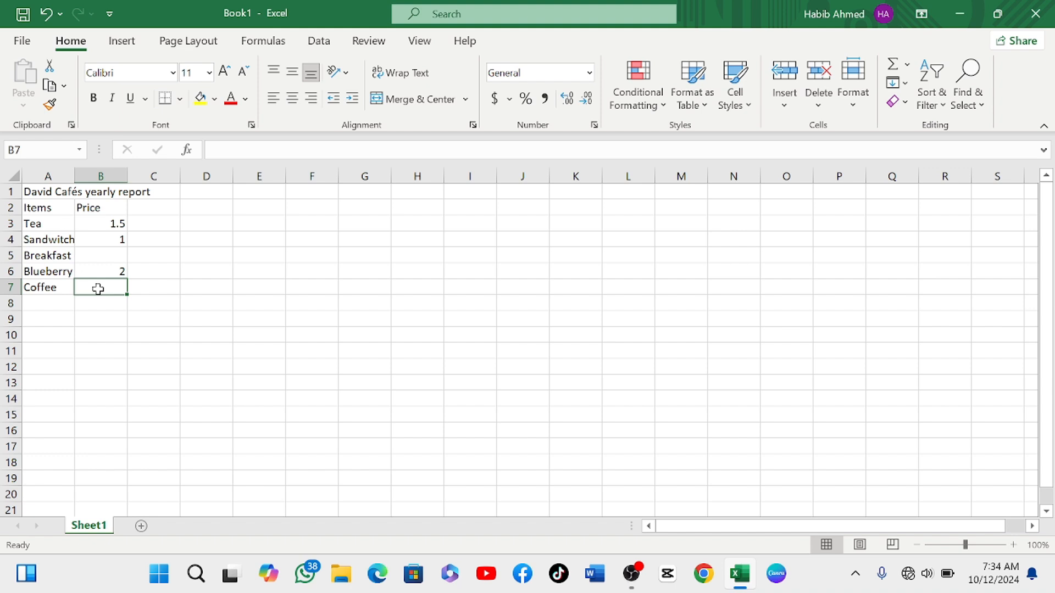
# - Enter a price of 1.75 for Coffee in B7 and 4.00 for Breakfast in B5
pyautogui.click(49, 271)
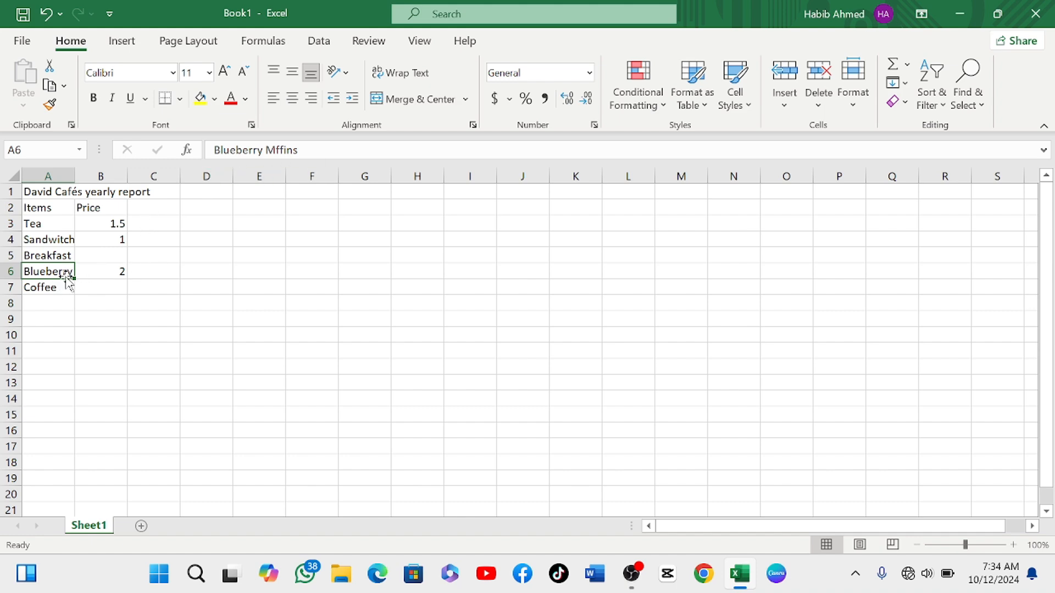
pyautogui.click(100, 290)
pyautogui.write('1')
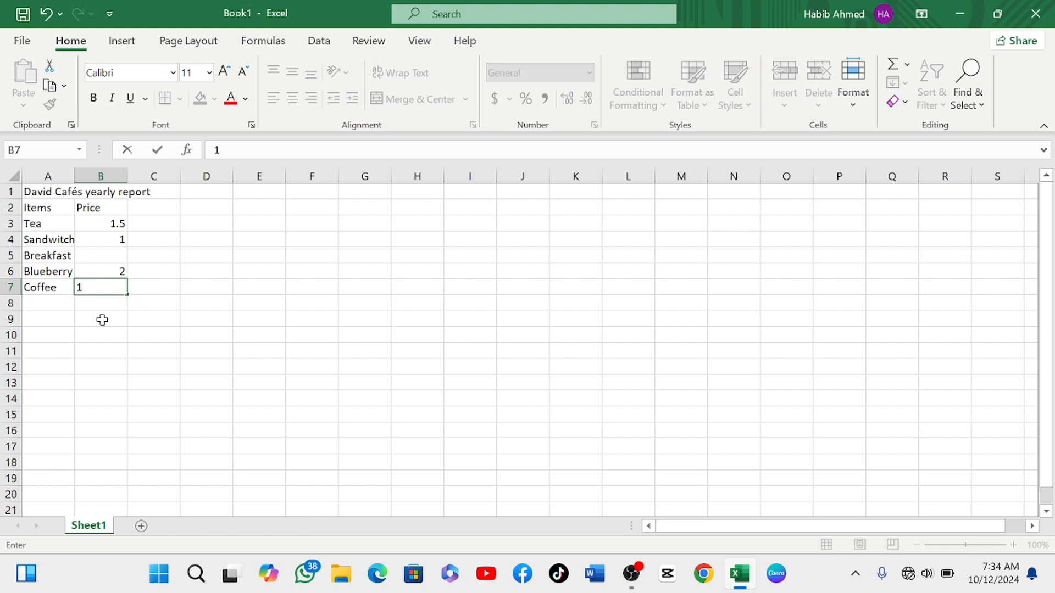
pyautogui.write('.75')
pyautogui.click(50, 303)
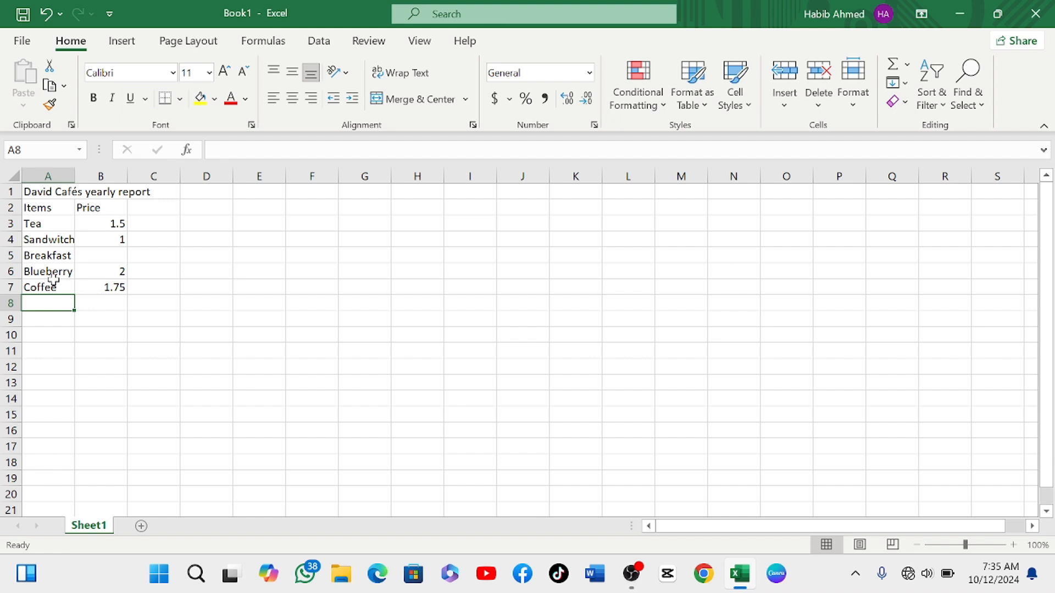
pyautogui.click(110, 256)
pyautogui.write('4')
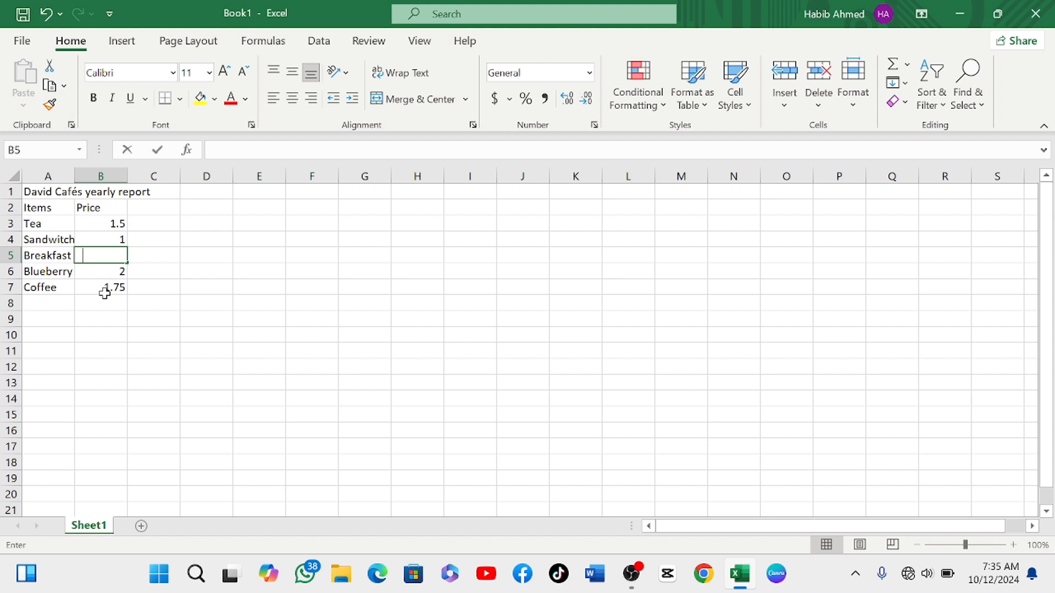
pyautogui.write('.00')
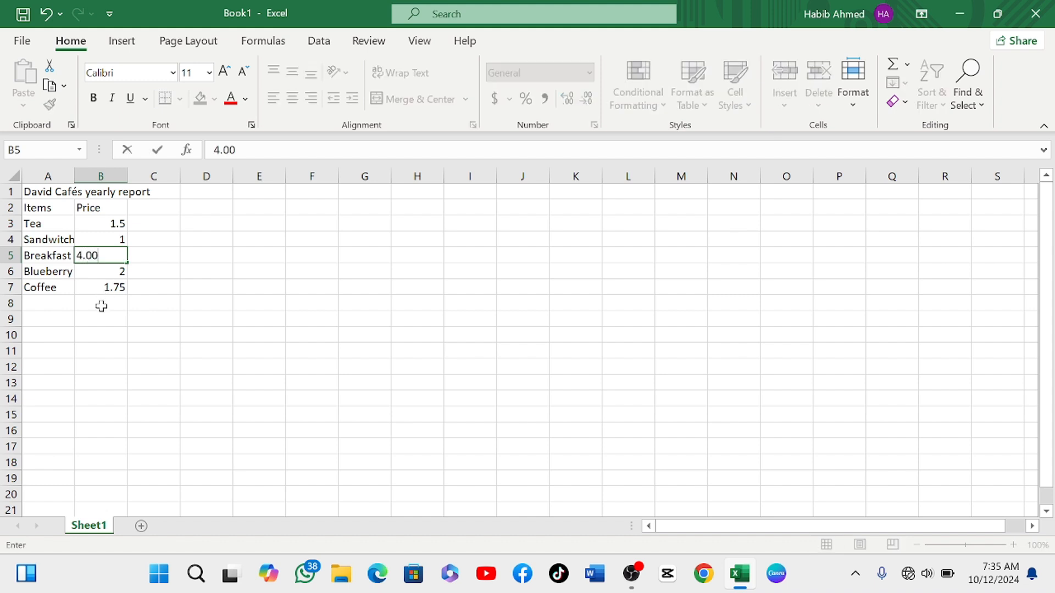
pyautogui.click(99, 282)
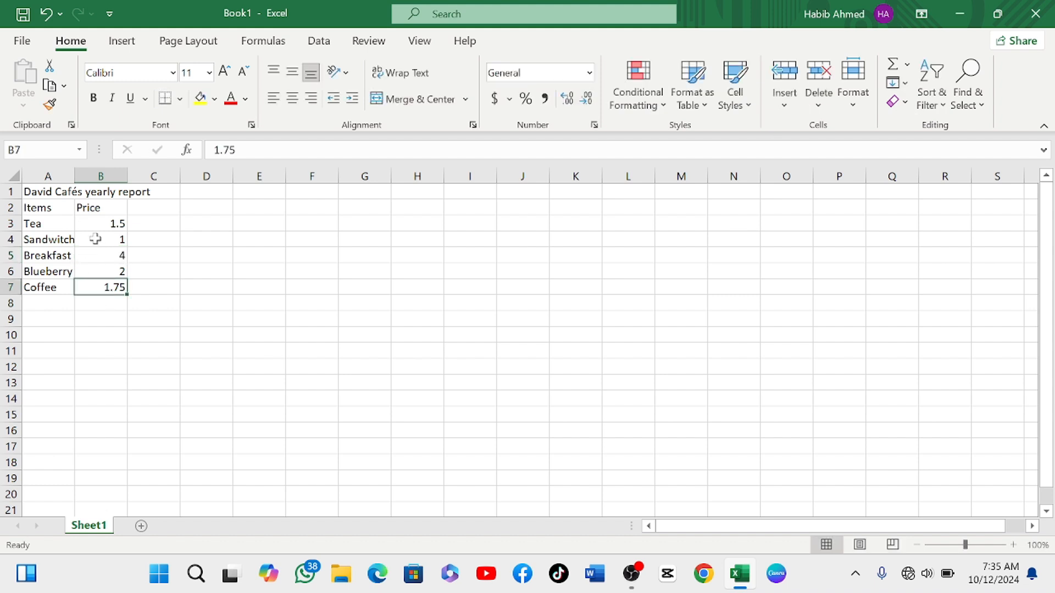
# - Enter the quarter headers Q1, Q2, Q3 and Q4 in cells C2 through F2
pyautogui.click(151, 214)
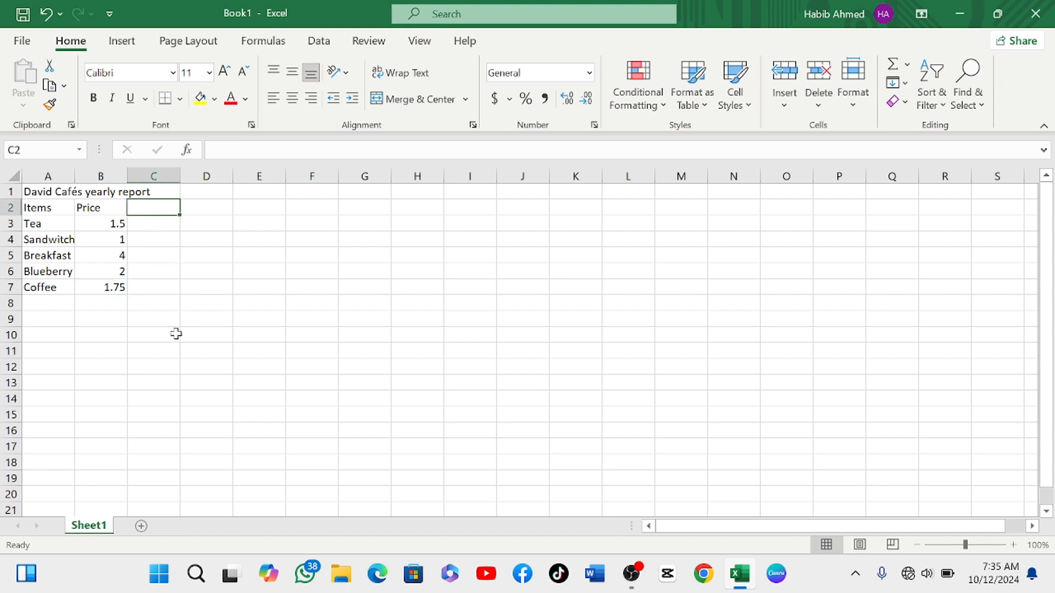
pyautogui.write('Q1')
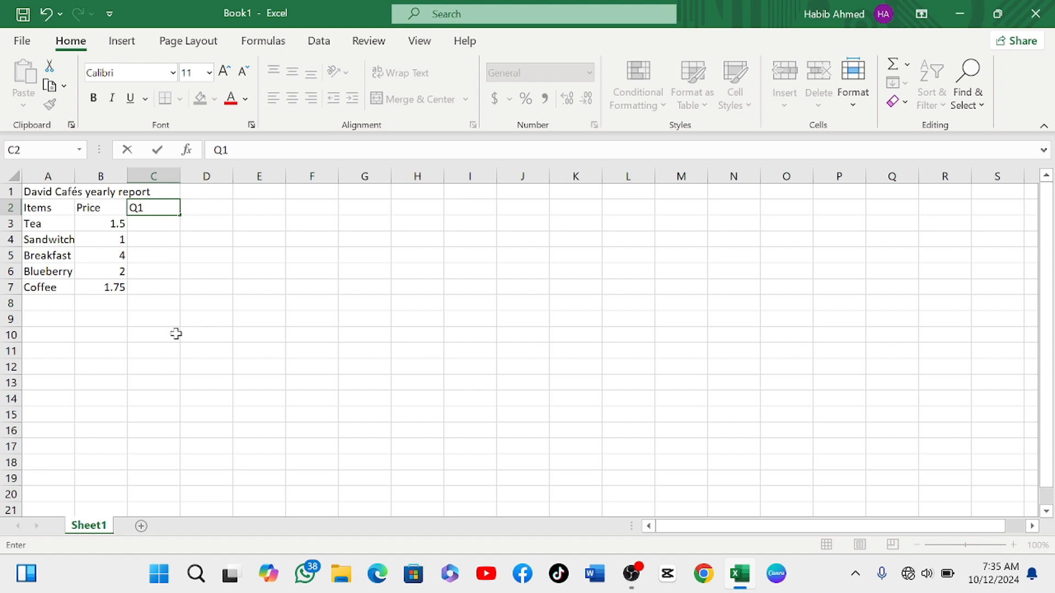
pyautogui.press('Tab')
pyautogui.write('Q2')
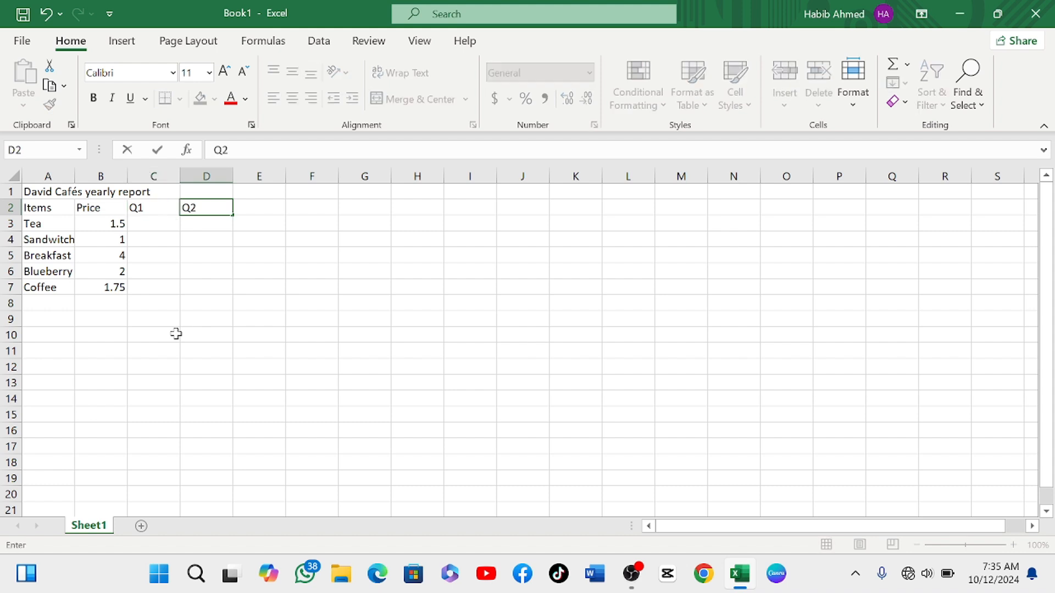
pyautogui.press('Tab')
pyautogui.write('Q3')
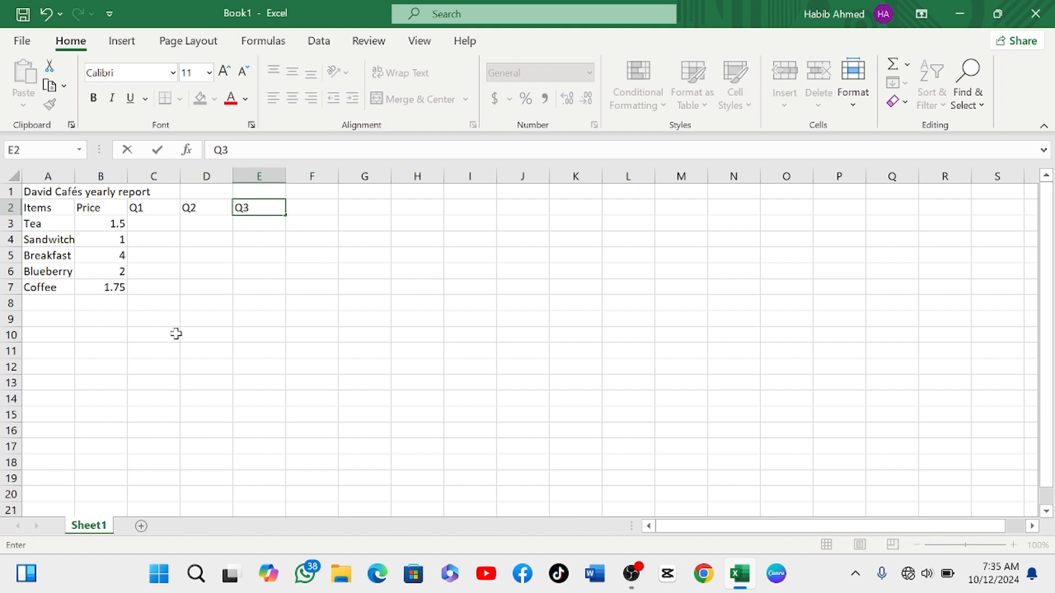
pyautogui.press('Tab')
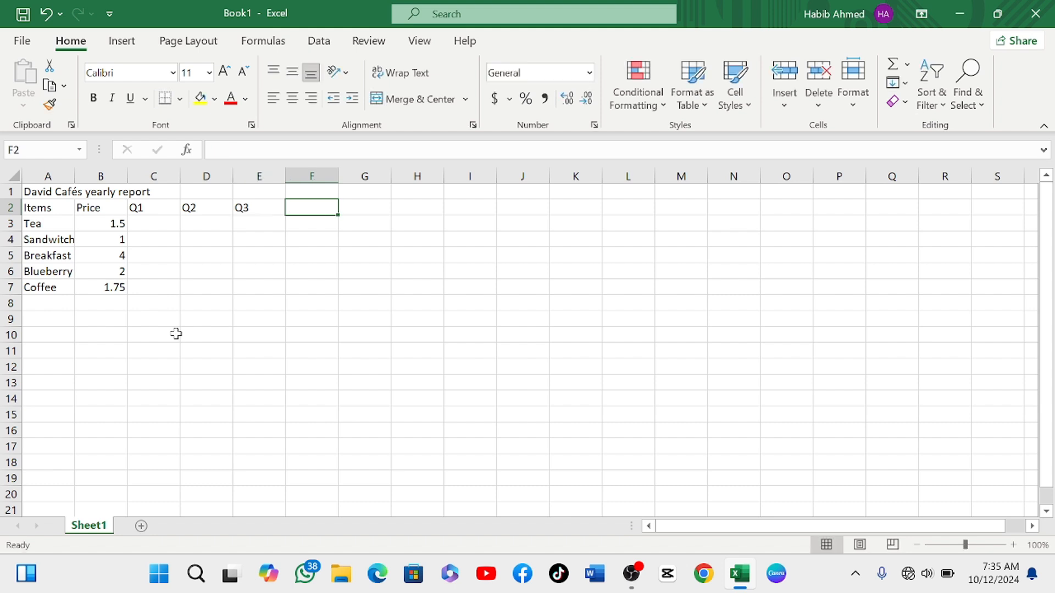
pyautogui.write('Q4')
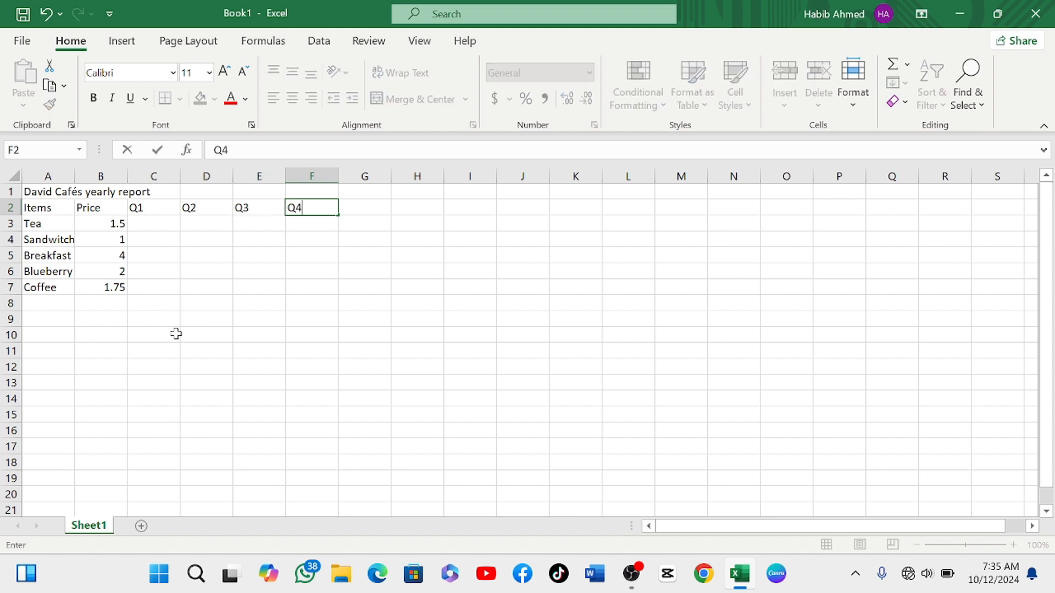
# - Fill the Tea price of 1.5 from B3 down to B7 and format the price range as Currency
pyautogui.click(103, 224)
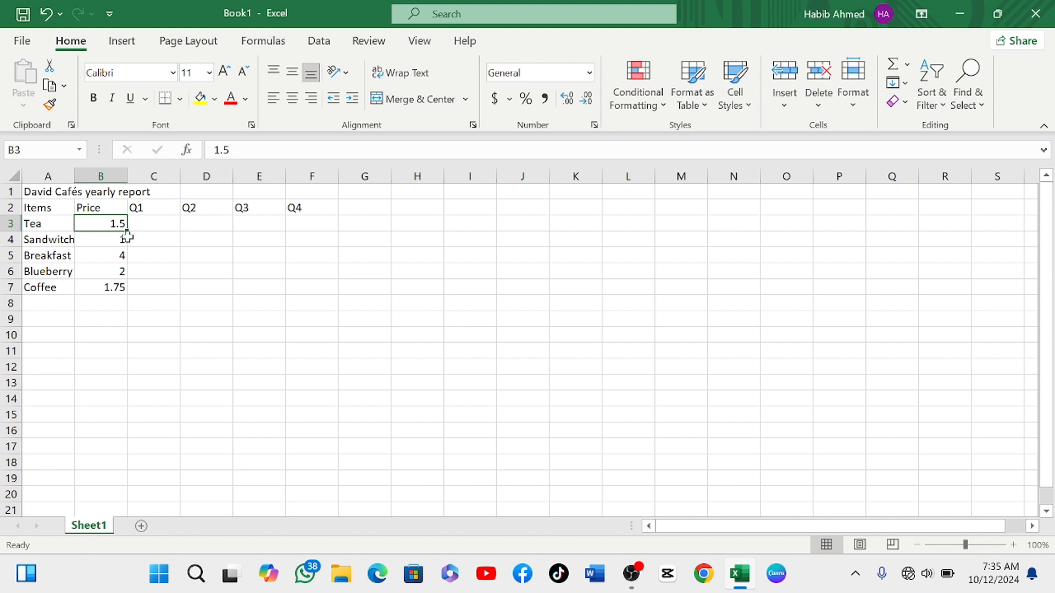
pyautogui.moveTo(128, 234); pyautogui.dragTo(116, 288)
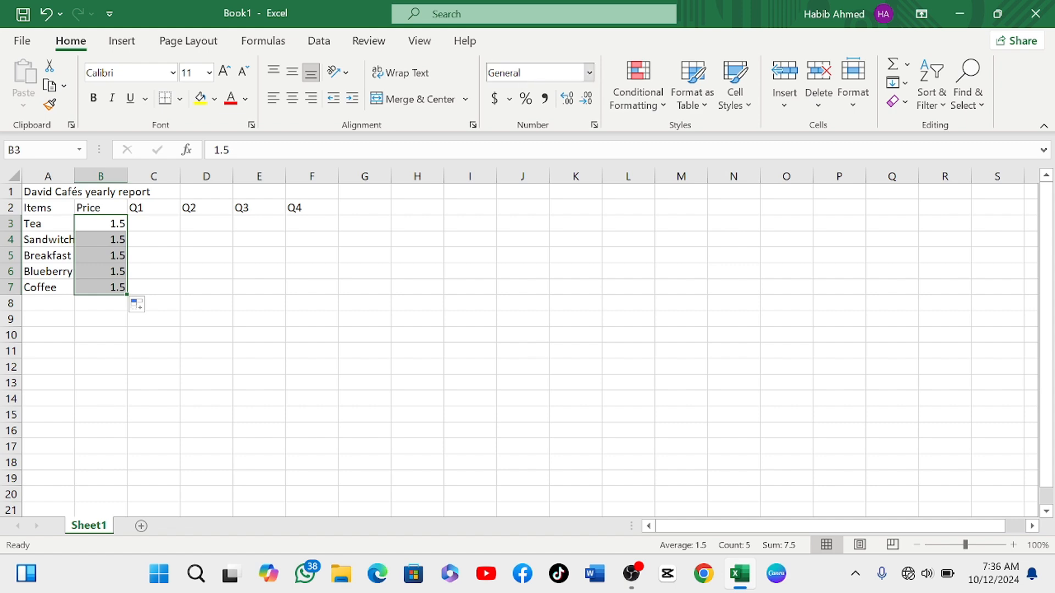
pyautogui.click(589, 74)
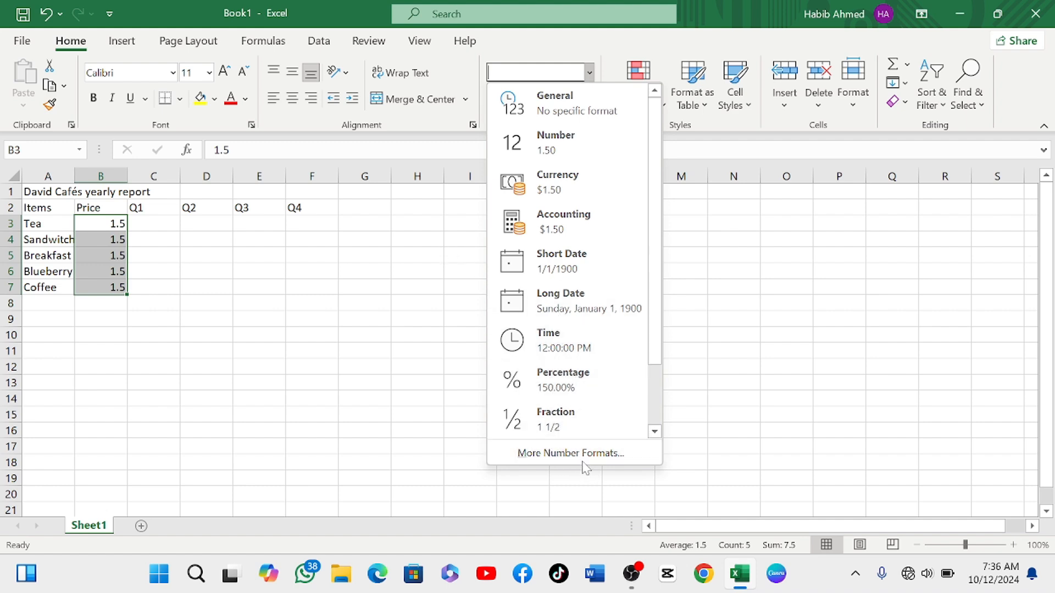
pyautogui.click(565, 186)
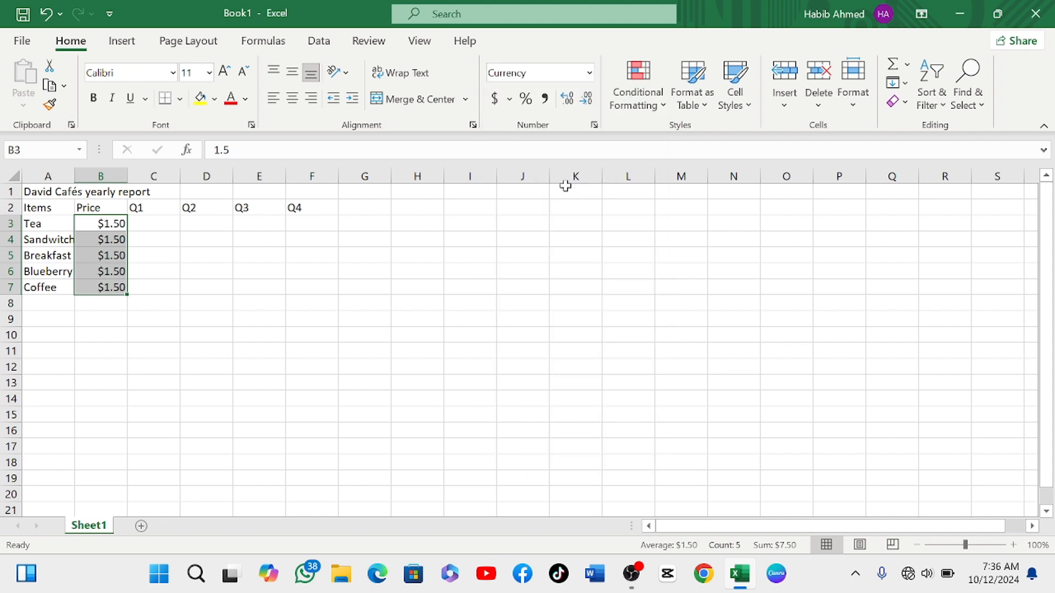
pyautogui.click(121, 315)
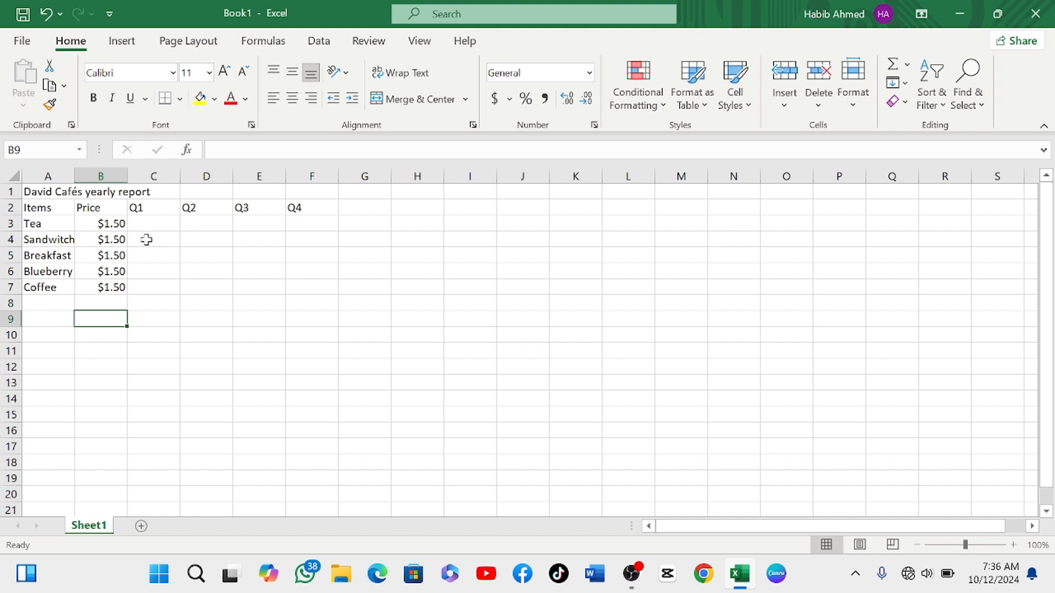
# - Enter Q1 figures of 234 for Tea in C3 and 345 for Sandwitch in C4
pyautogui.click(152, 224)
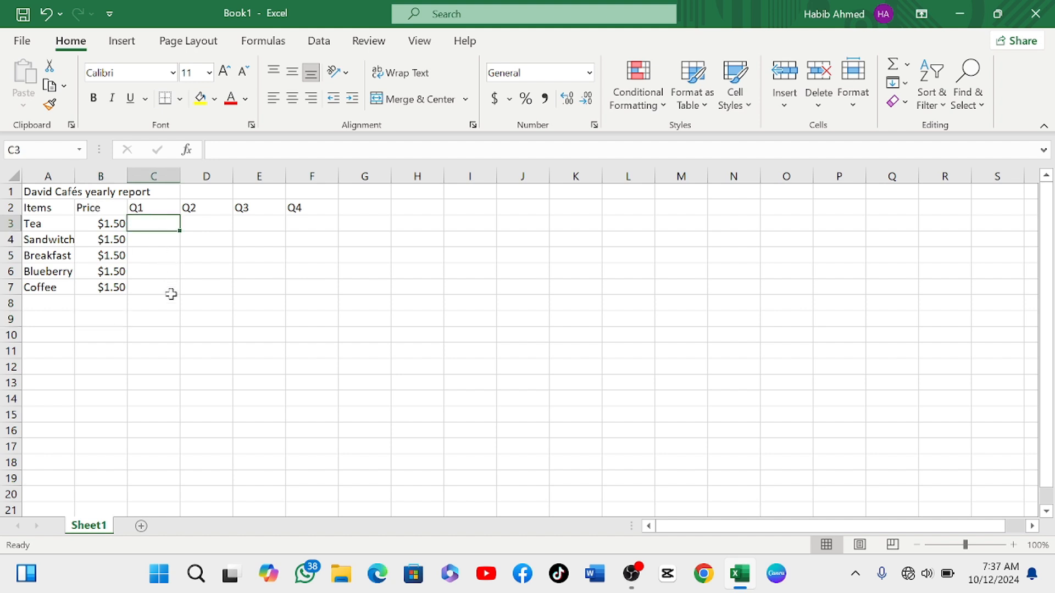
pyautogui.write('234')
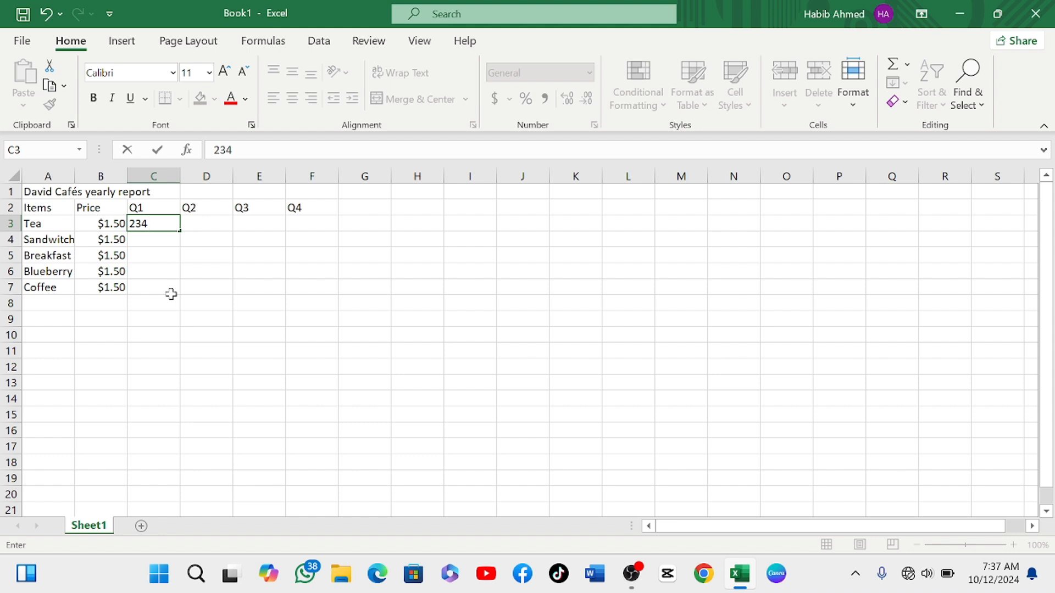
pyautogui.click(156, 238)
pyautogui.write('34')
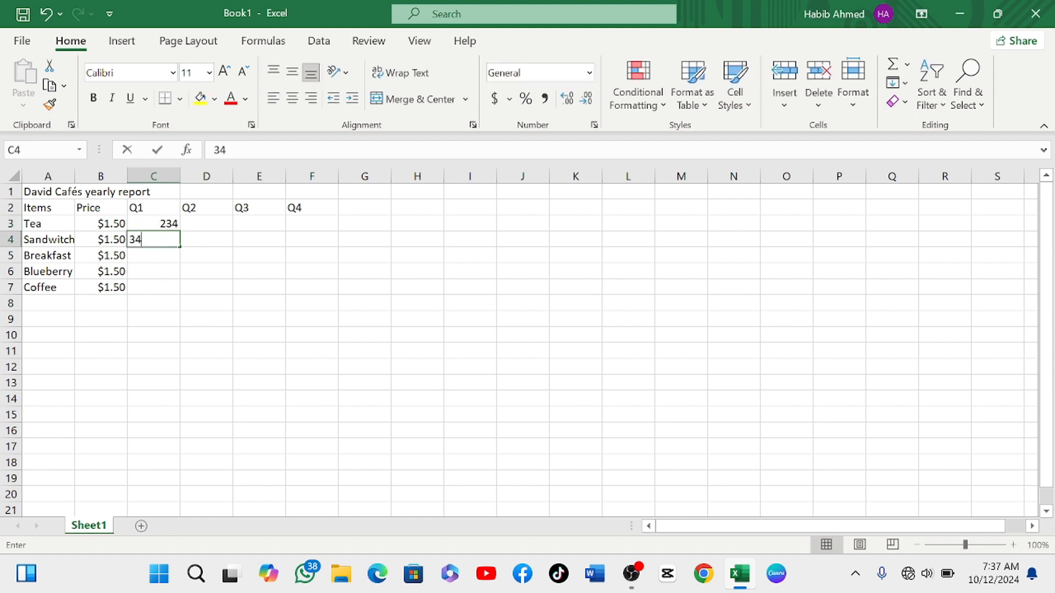
pyautogui.write('5')
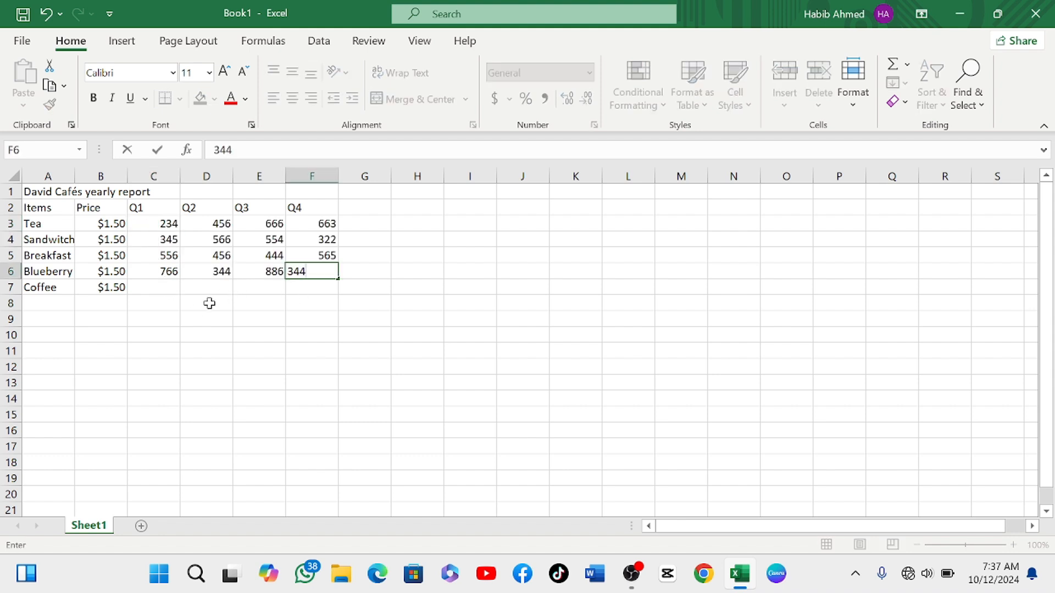
# - Enter the Coffee figures 445, 666, 444 and 787 for Q1 through Q4 in row 7
pyautogui.click(161, 287)
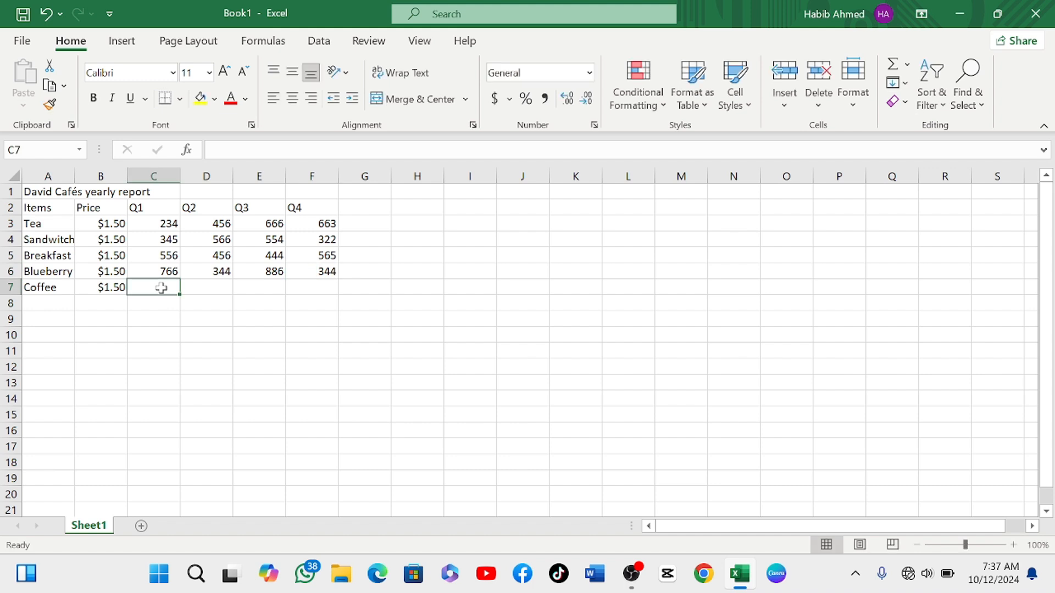
pyautogui.write('445')
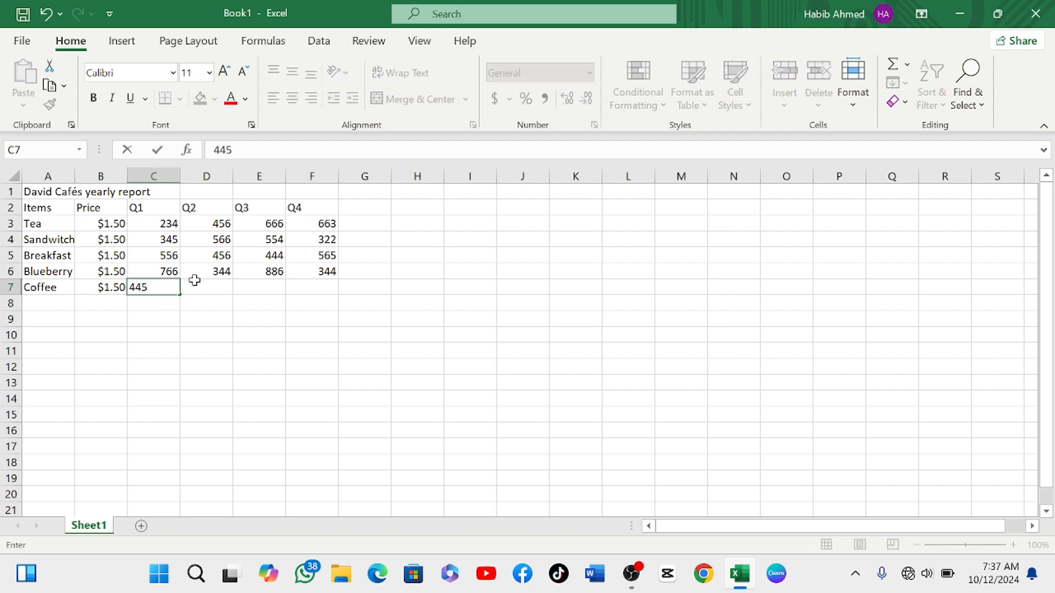
pyautogui.click(194, 281)
pyautogui.write('666')
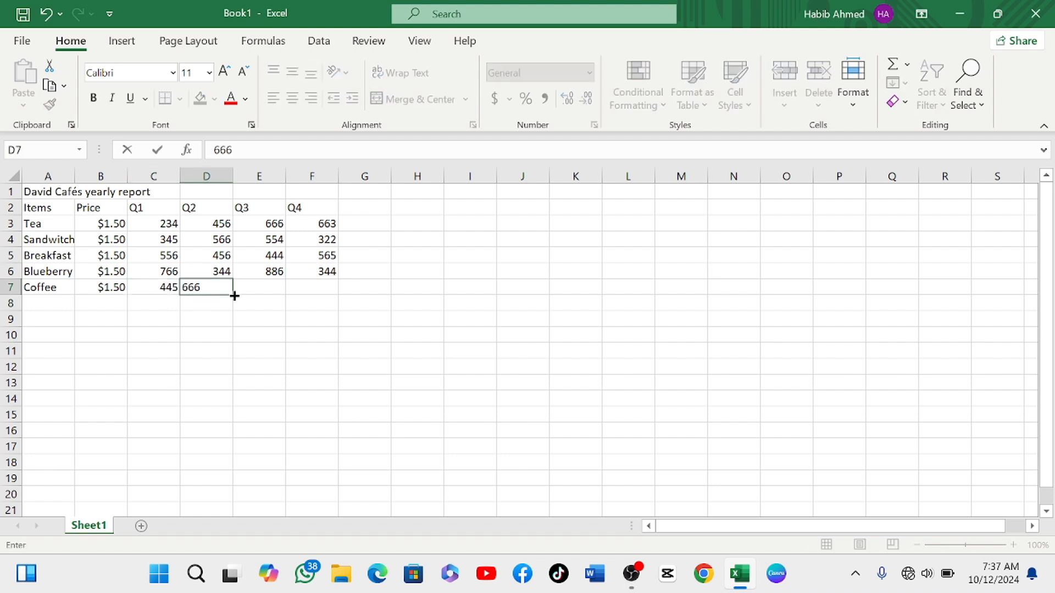
pyautogui.click(263, 288)
pyautogui.write('444')
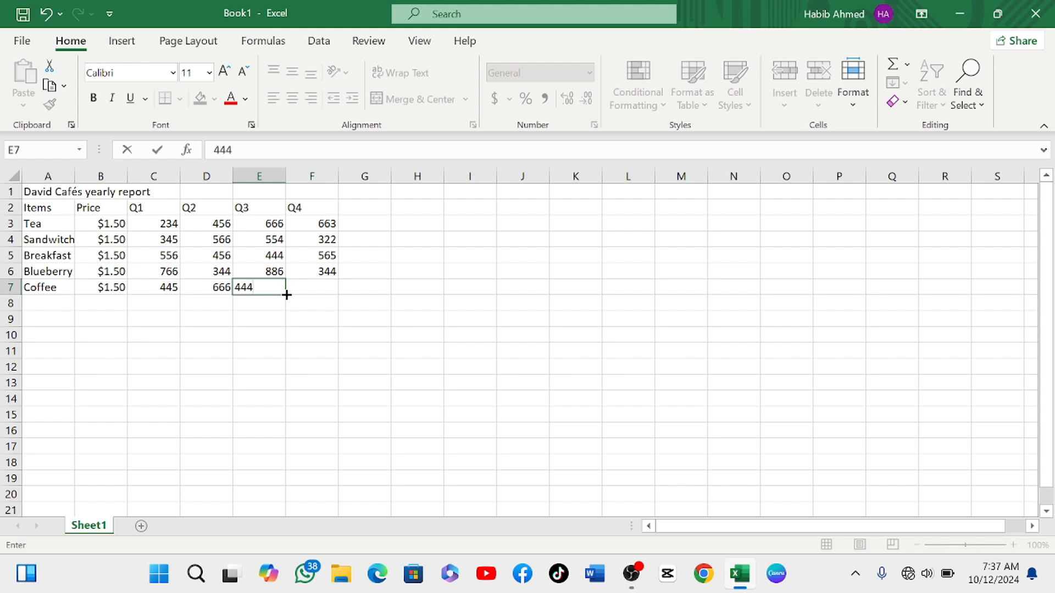
pyautogui.click(322, 291)
pyautogui.write('787')
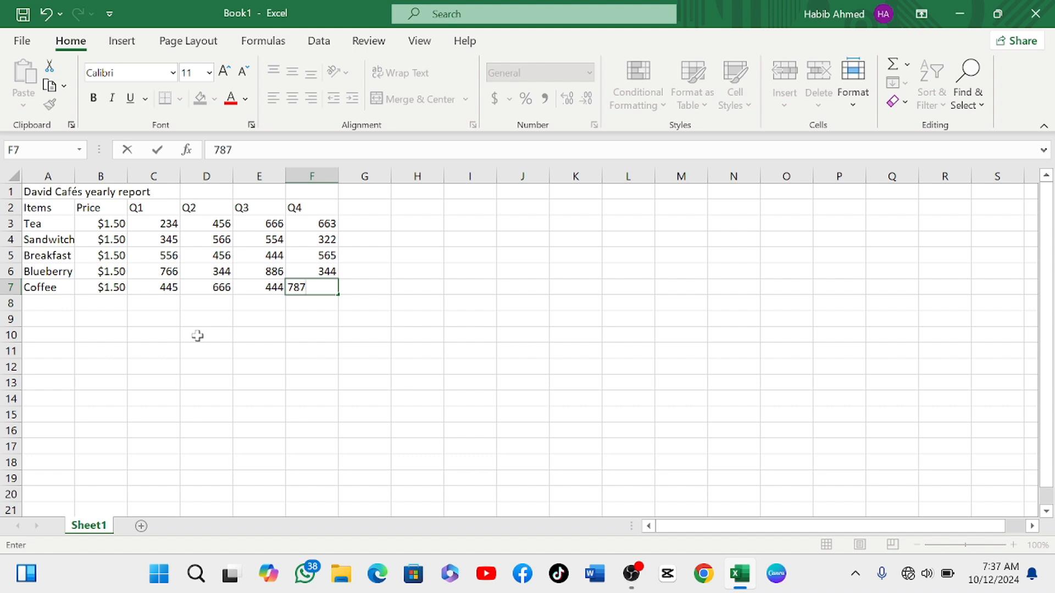
# - Narrow column A to about half its width, then autofit it to its longest entry
pyautogui.click(61, 256)
pyautogui.click(60, 275)
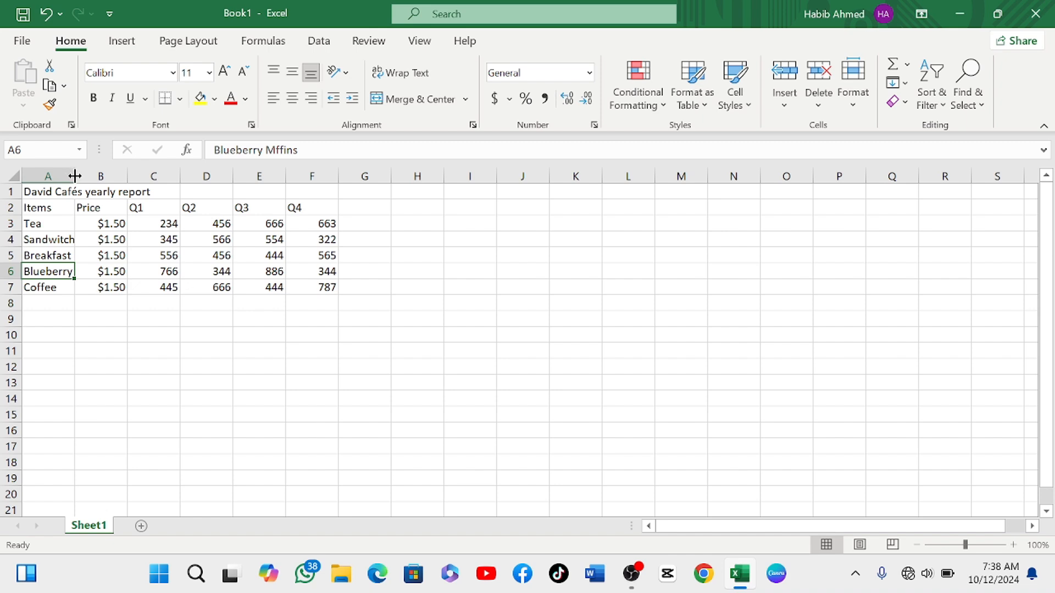
pyautogui.moveTo(75, 175); pyautogui.dragTo(47, 191)
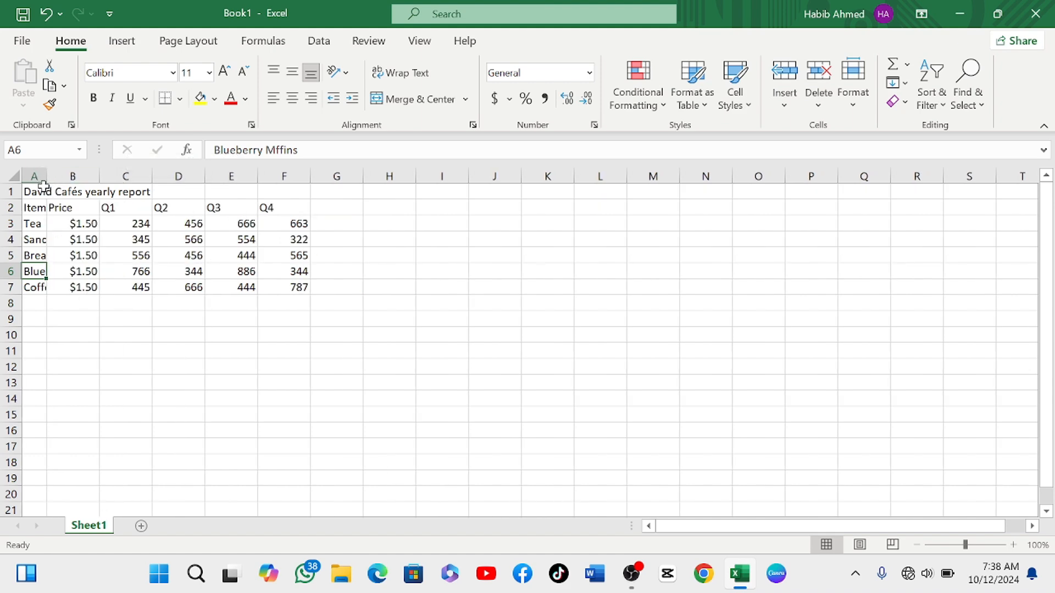
pyautogui.moveTo(45, 175); pyautogui.dragTo(47, 176)
pyautogui.doubleClick(47, 176)
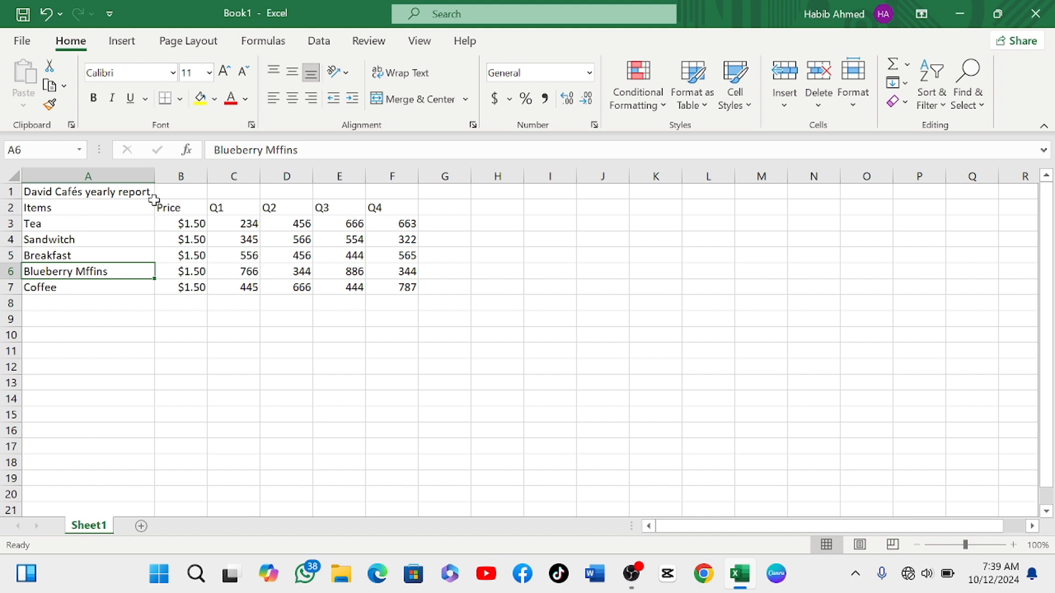
# - Shrink column A to roughly the width of the Blueberry Mffins entry, narrow column B and collapse columns C through F
pyautogui.moveTo(155, 173); pyautogui.dragTo(103, 188)
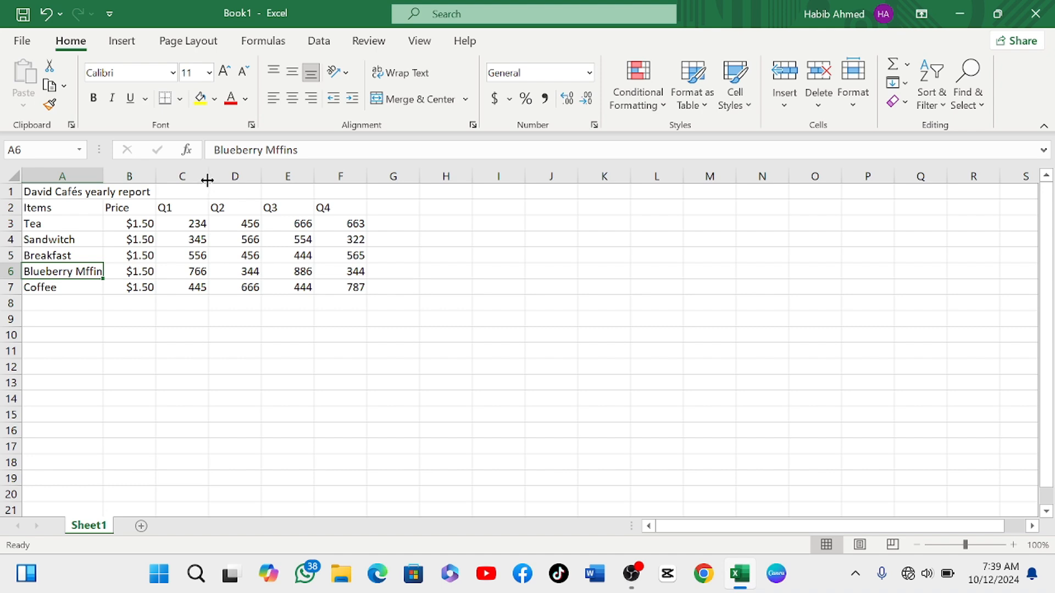
pyautogui.moveTo(208, 177); pyautogui.dragTo(150, 191)
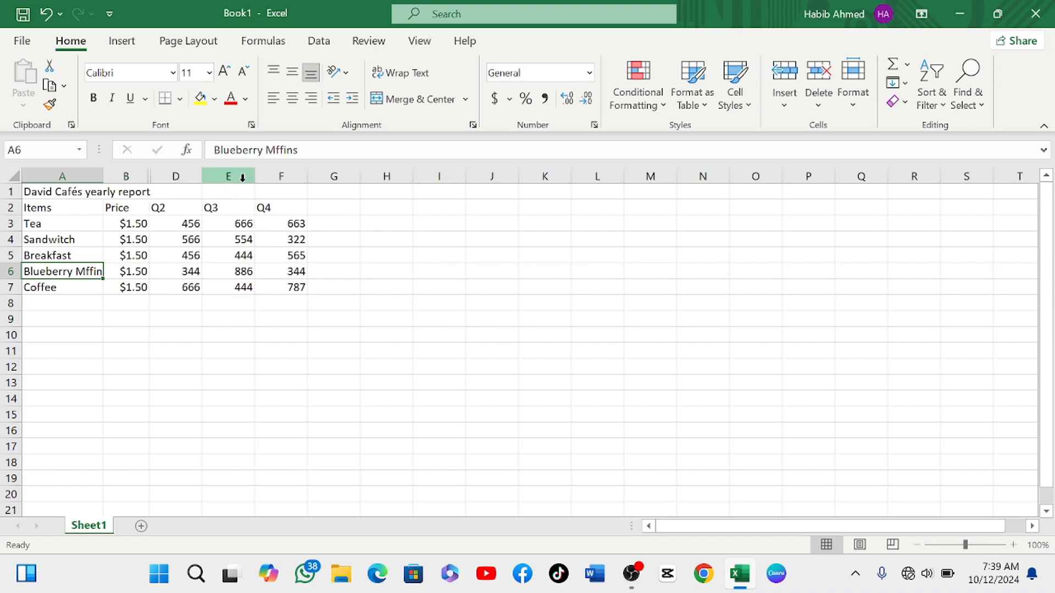
pyautogui.moveTo(254, 179); pyautogui.dragTo(151, 203)
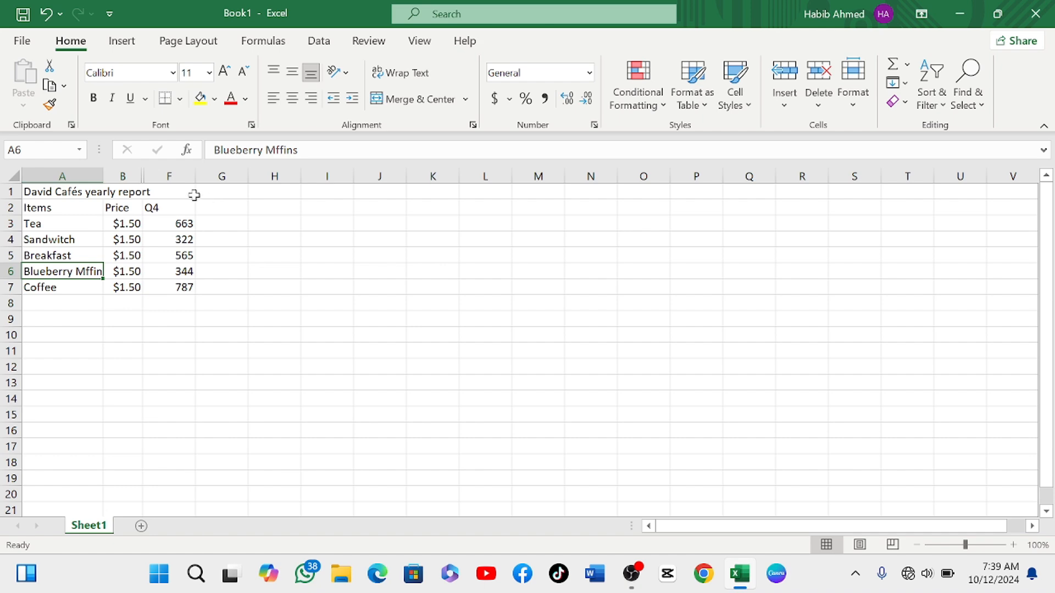
pyautogui.moveTo(196, 176); pyautogui.dragTo(137, 189)
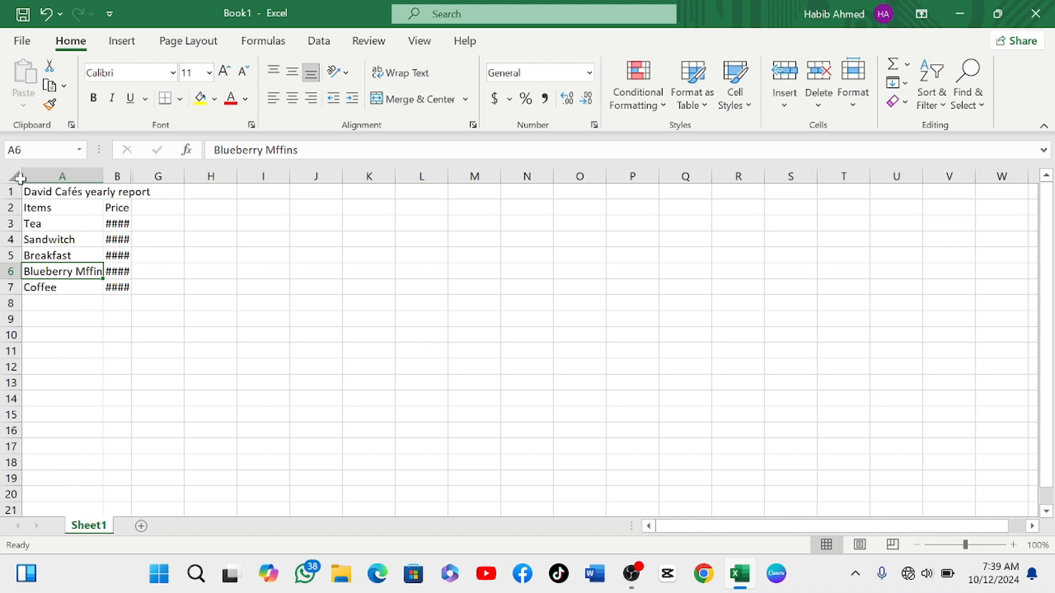
# - Select the whole sheet and autofit the width of all columns to their contents
pyautogui.click(15, 179)
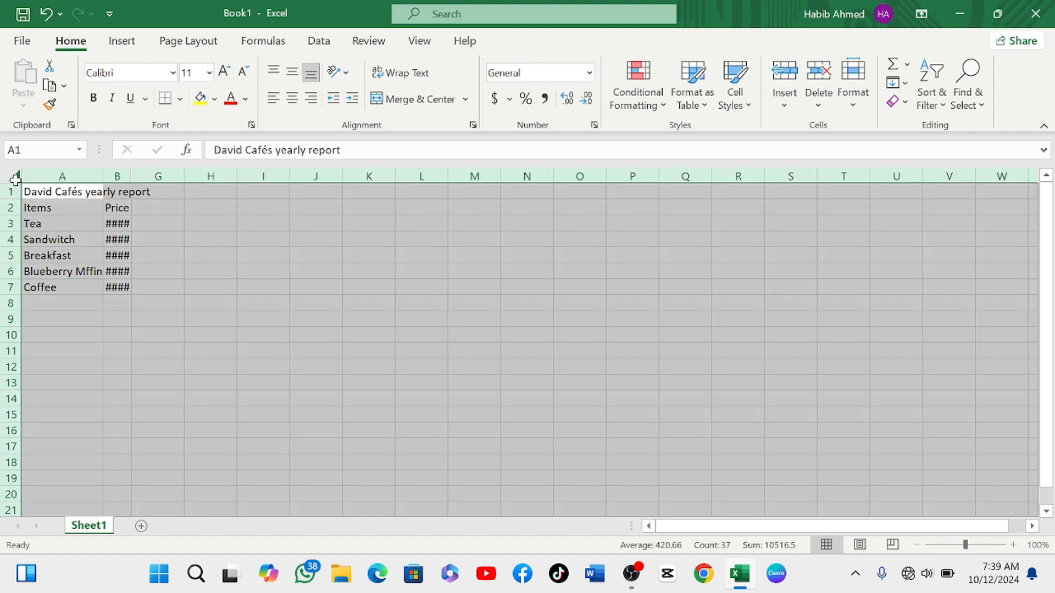
pyautogui.doubleClick(102, 179)
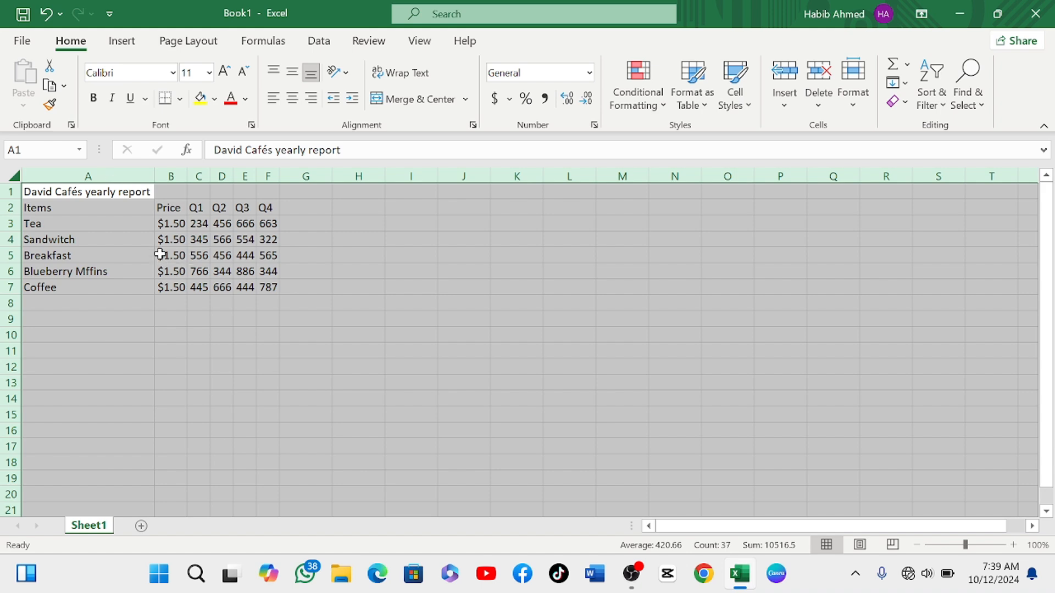
pyautogui.click(225, 364)
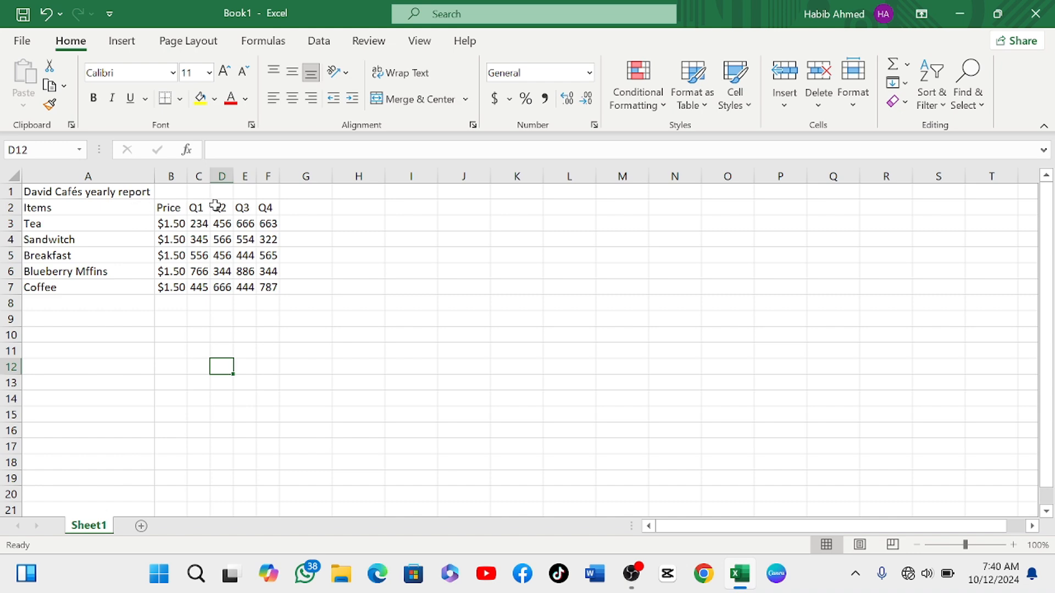
pyautogui.click(305, 208)
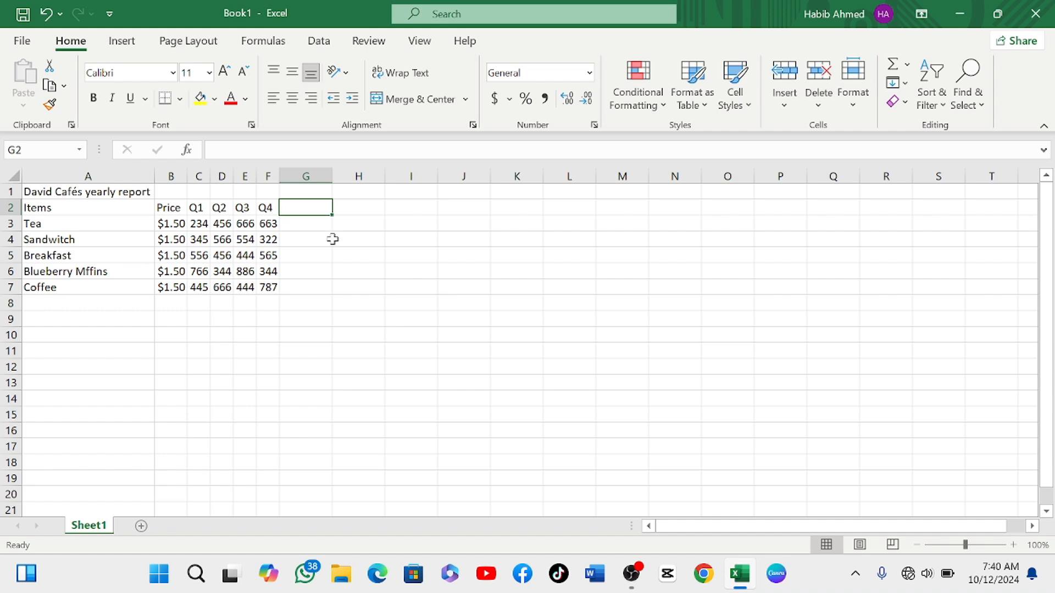
# - Enter the headings Calculations, Formulas and Function in cells J39, K39 and L39
pyautogui.moveTo(619, 571)
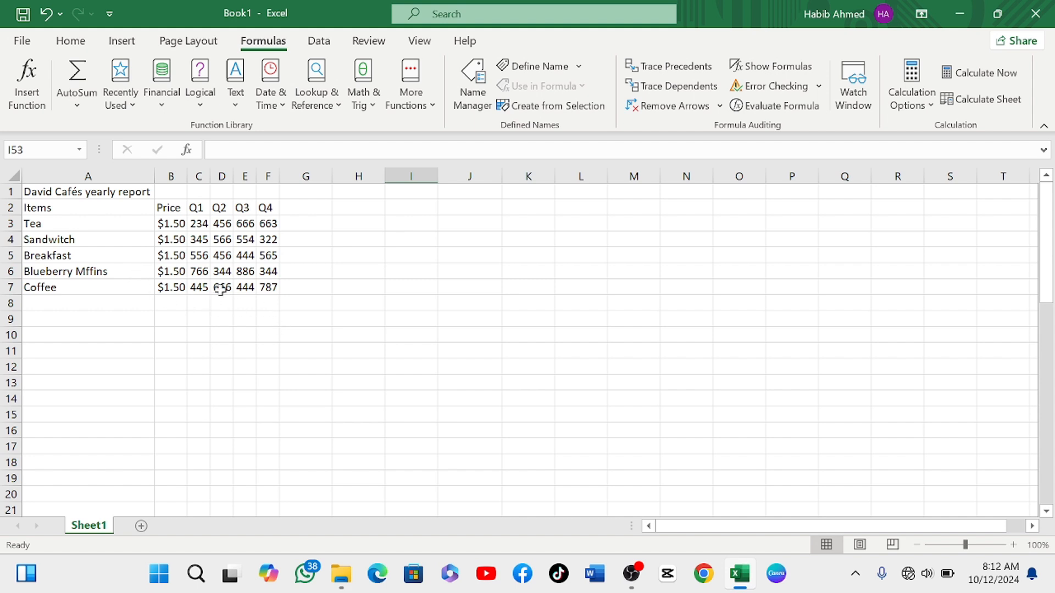
pyautogui.scroll(-3, 248, 310)
pyautogui.scroll(-8, 248, 310)
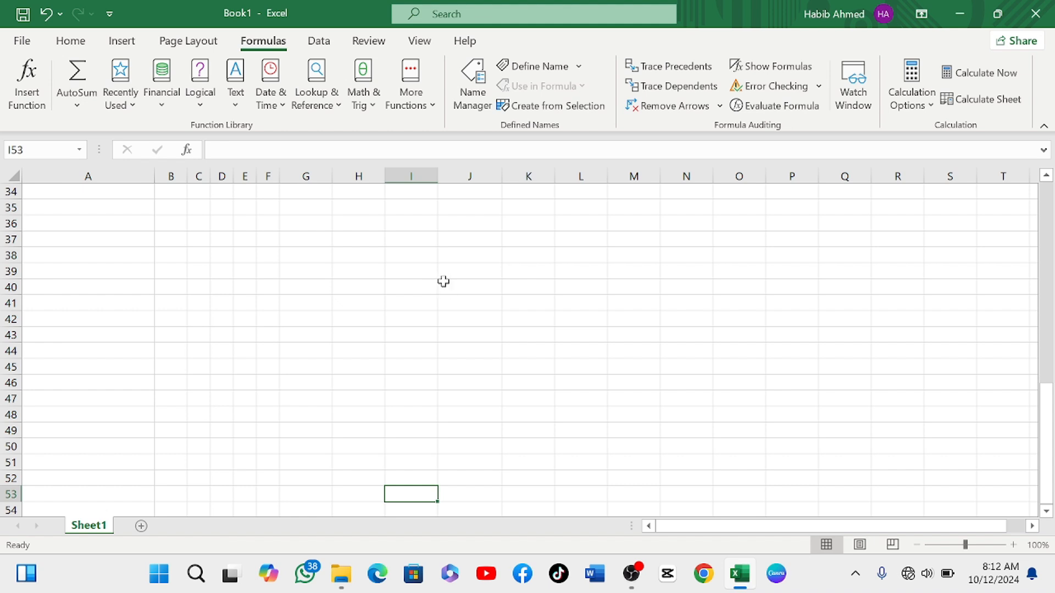
pyautogui.click(448, 273)
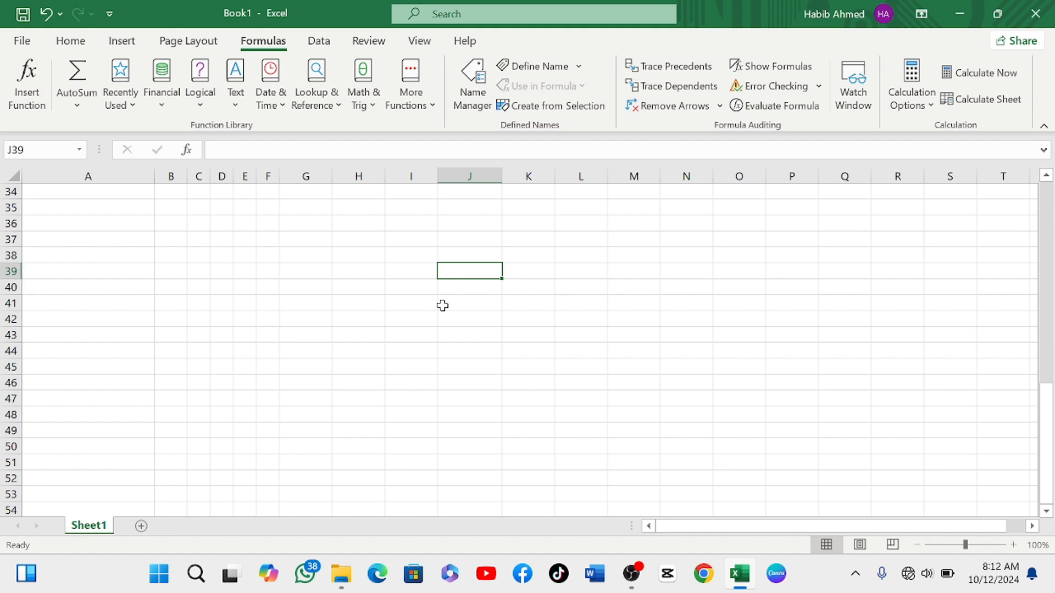
pyautogui.write('C')
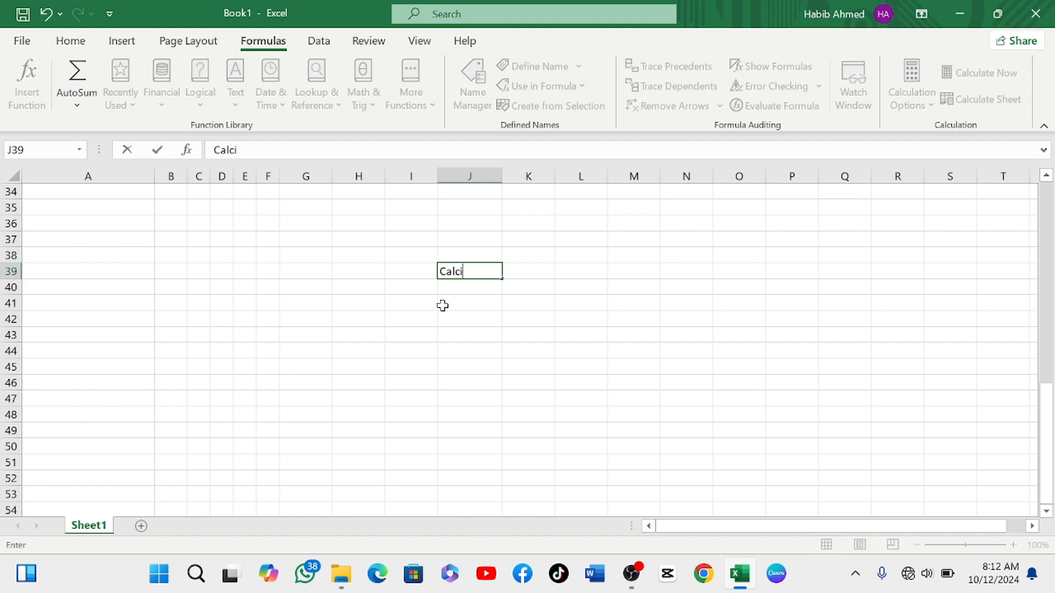
pyautogui.write('alculations')
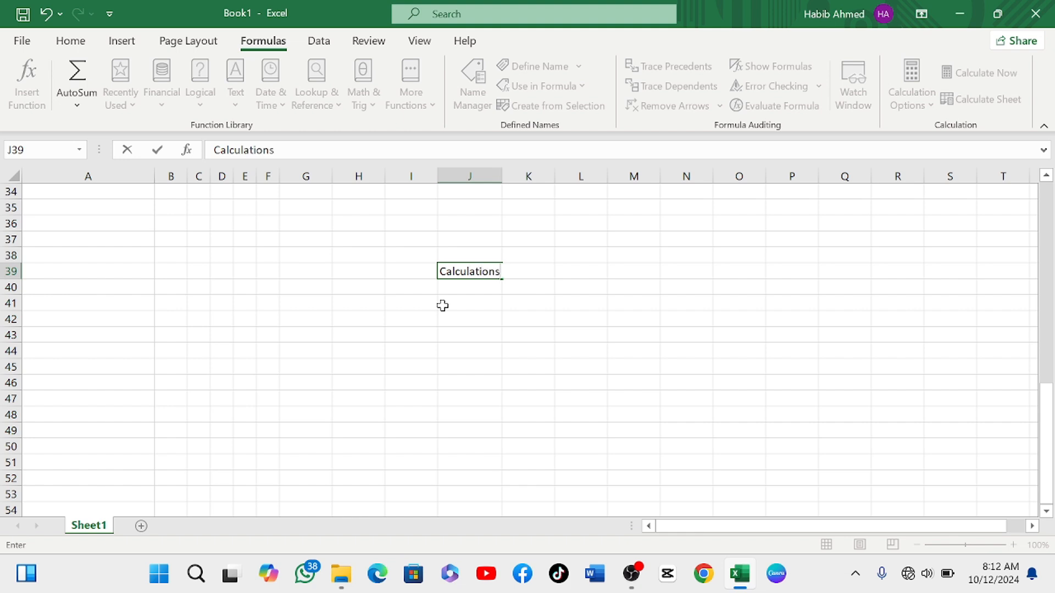
pyautogui.press('Tab')
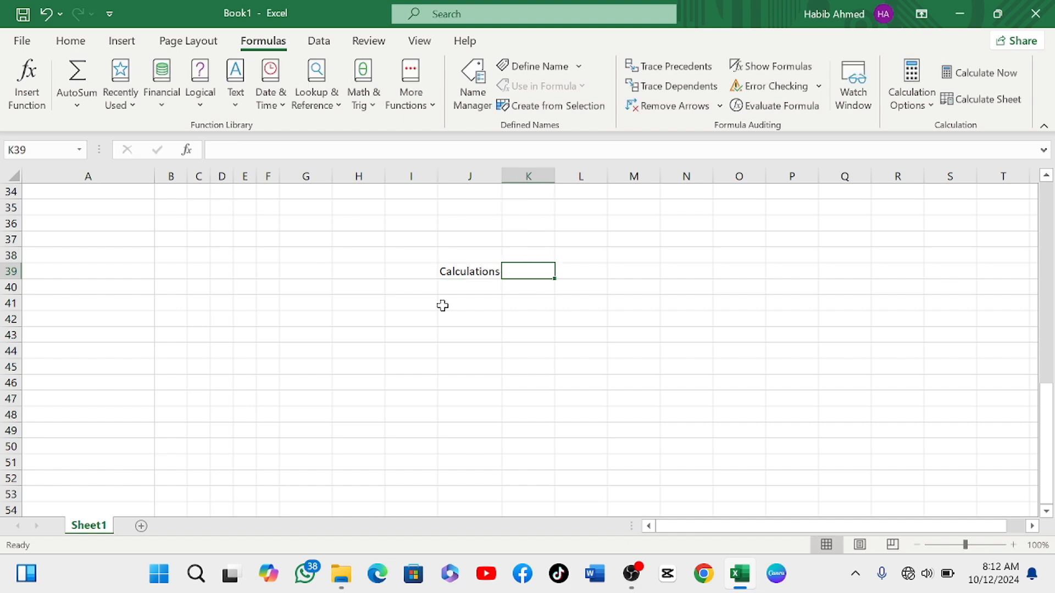
pyautogui.write('a')
pyautogui.press('BackSpace')
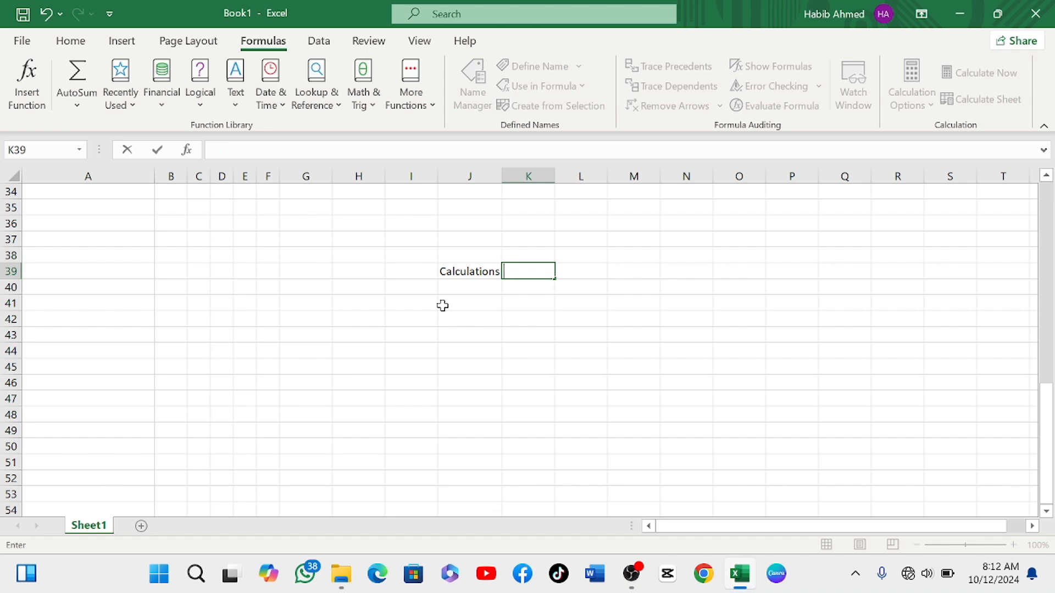
pyautogui.write('Fp')
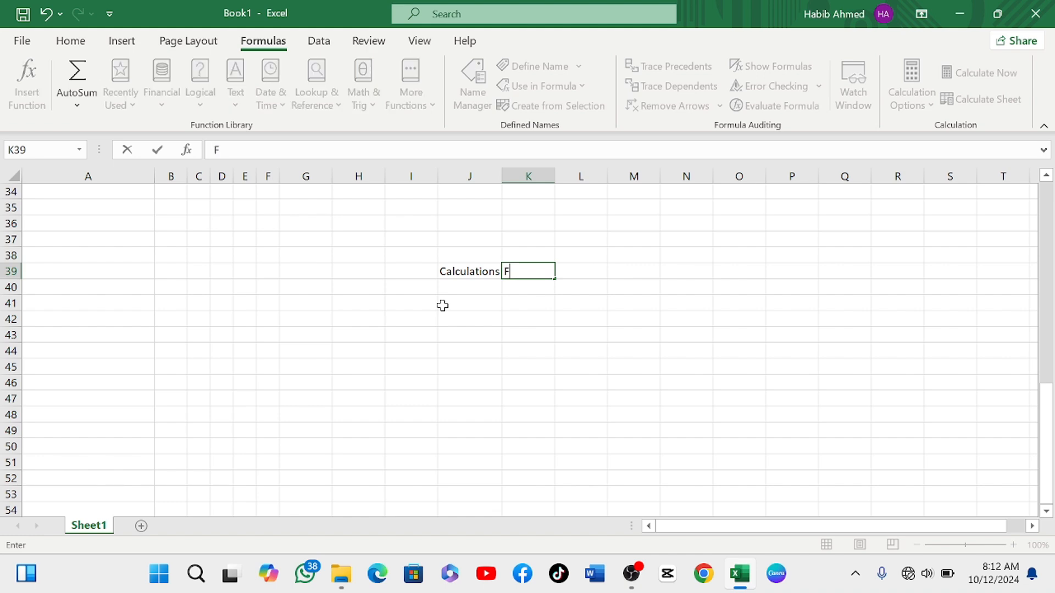
pyautogui.write('ormulas')
pyautogui.press('Tab')
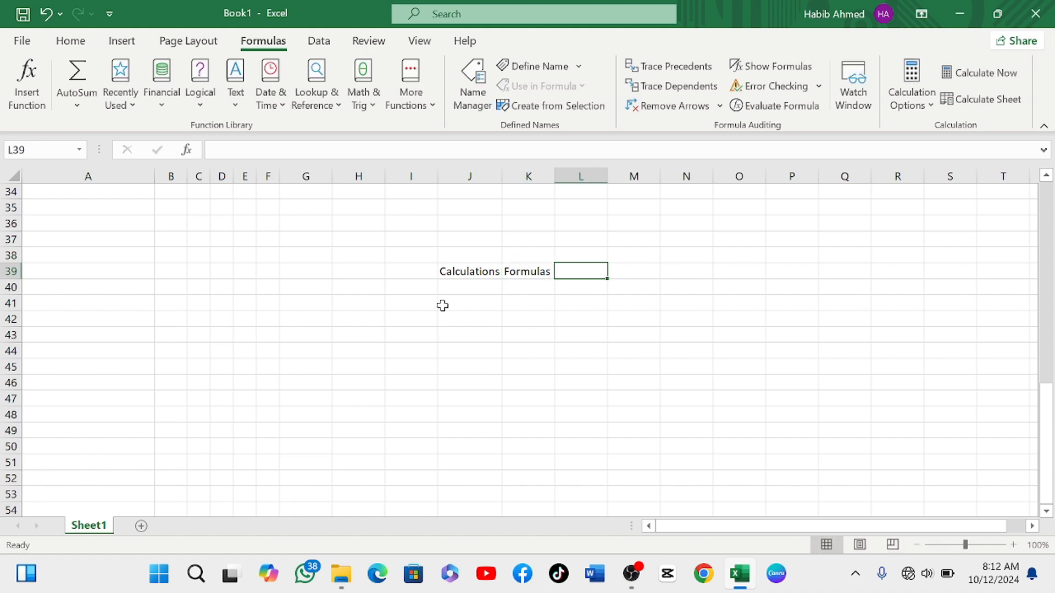
pyautogui.write('Func')
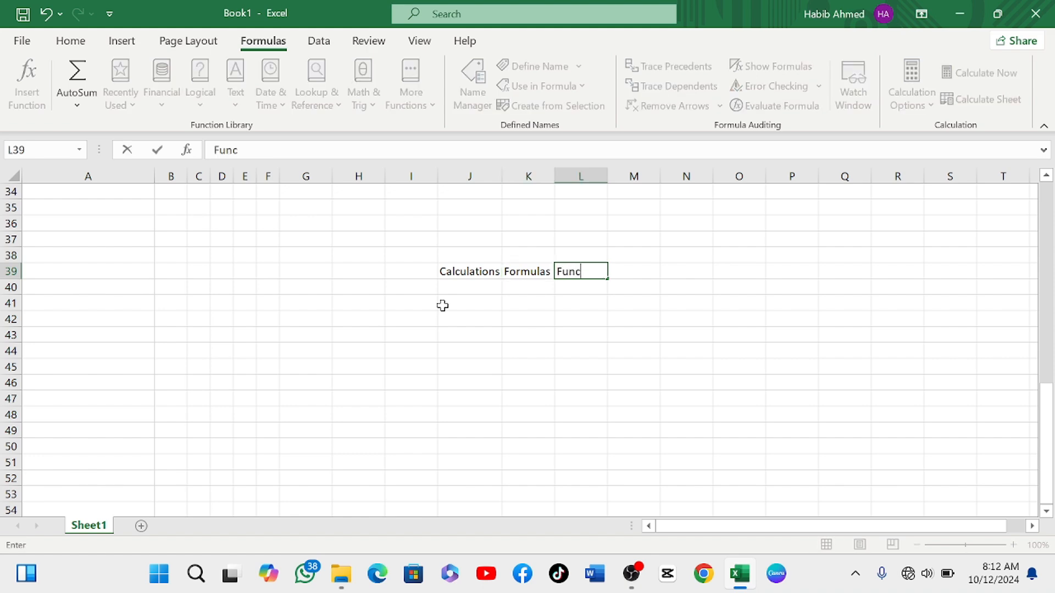
pyautogui.write('tion')
# - Enter the numbers 1 through 5 down cells I39 to I43, beside the Calculations heading
pyautogui.click(413, 271)
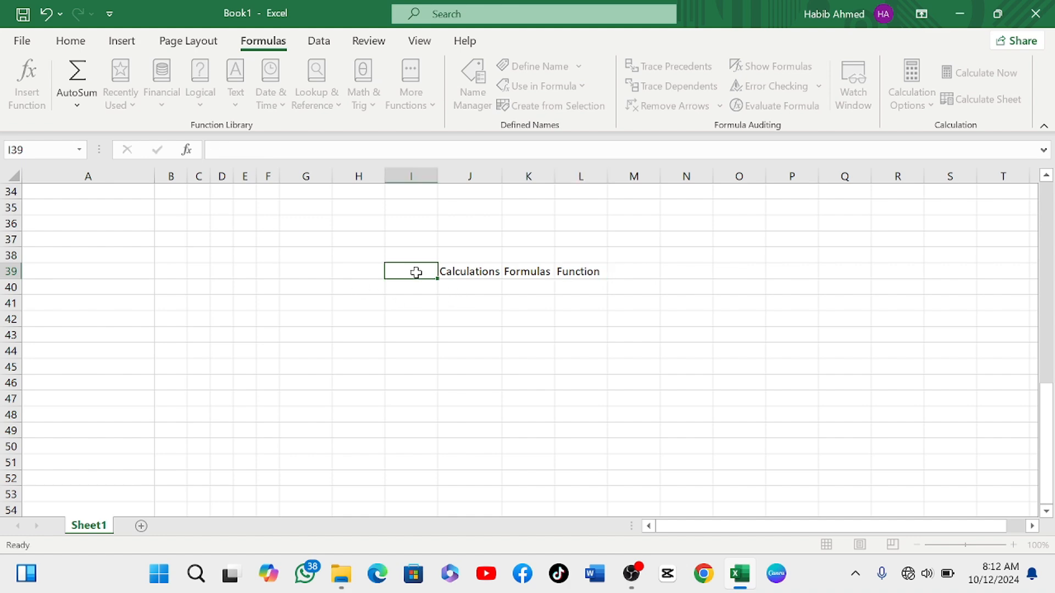
pyautogui.write('1')
pyautogui.press('Return')
pyautogui.write('2')
pyautogui.press('Return')
pyautogui.write('2')
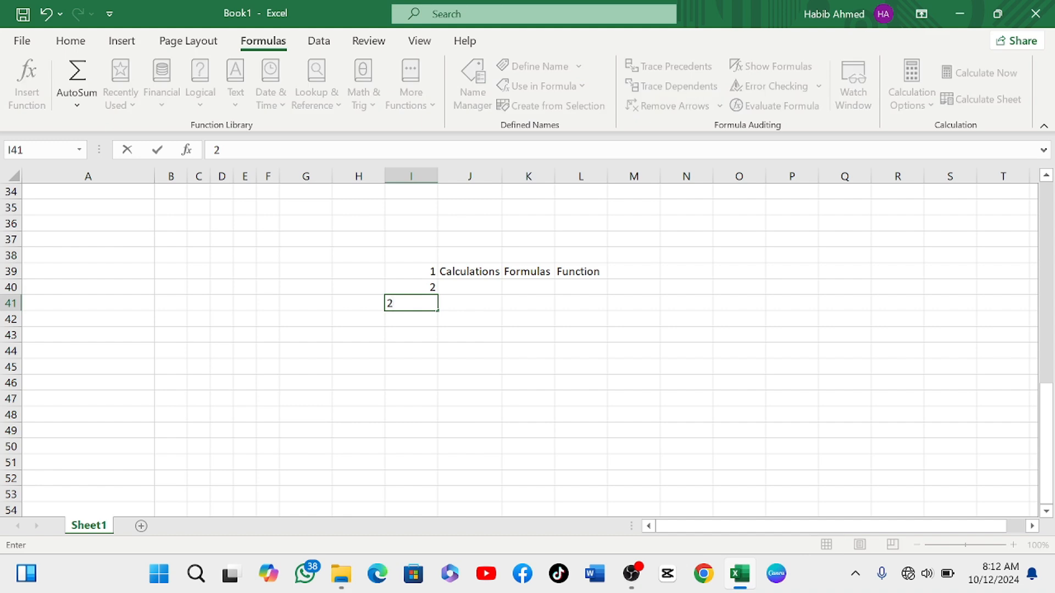
pyautogui.press('BackSpace')
pyautogui.write('3')
pyautogui.press('Return')
pyautogui.write('4')
pyautogui.press('Return')
pyautogui.write('5')
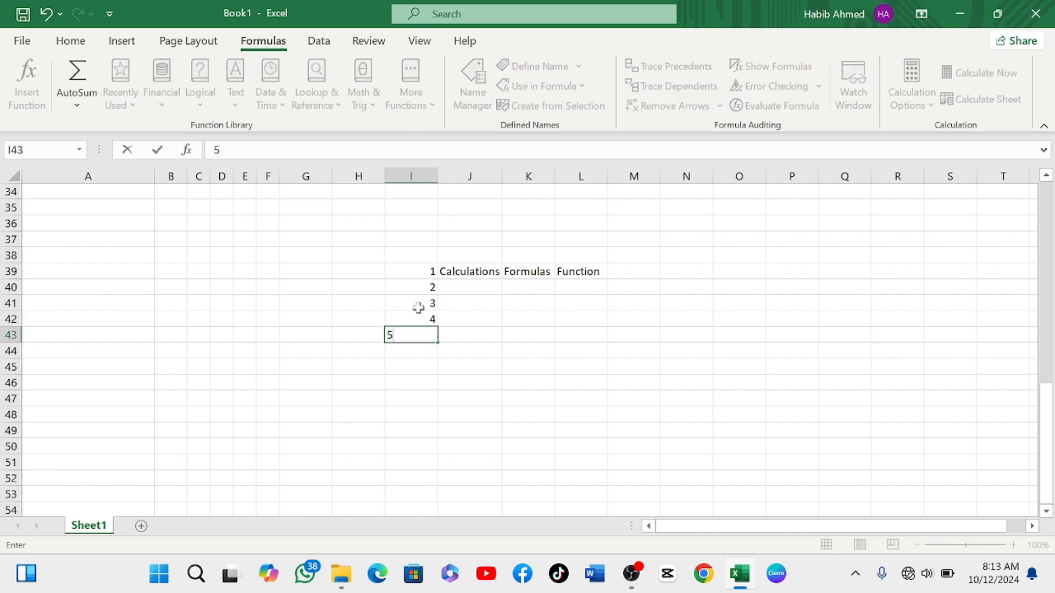
pyautogui.click(430, 365)
# - Add the numbers in J40 with the literal calculation =1+2+3+4+5 and enter the note Slow in J41
pyautogui.click(454, 283)
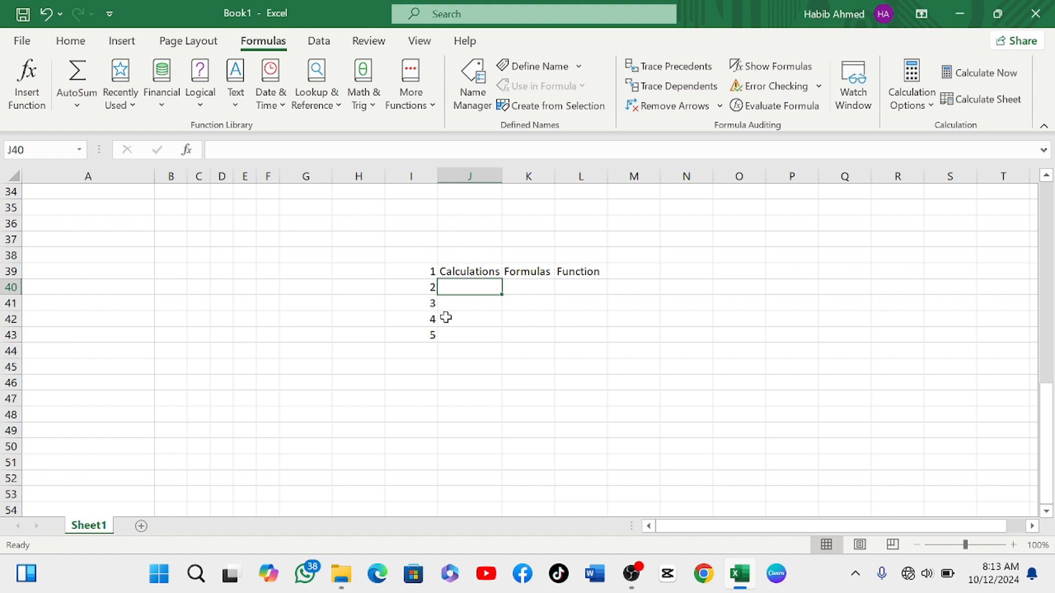
pyautogui.write('=')
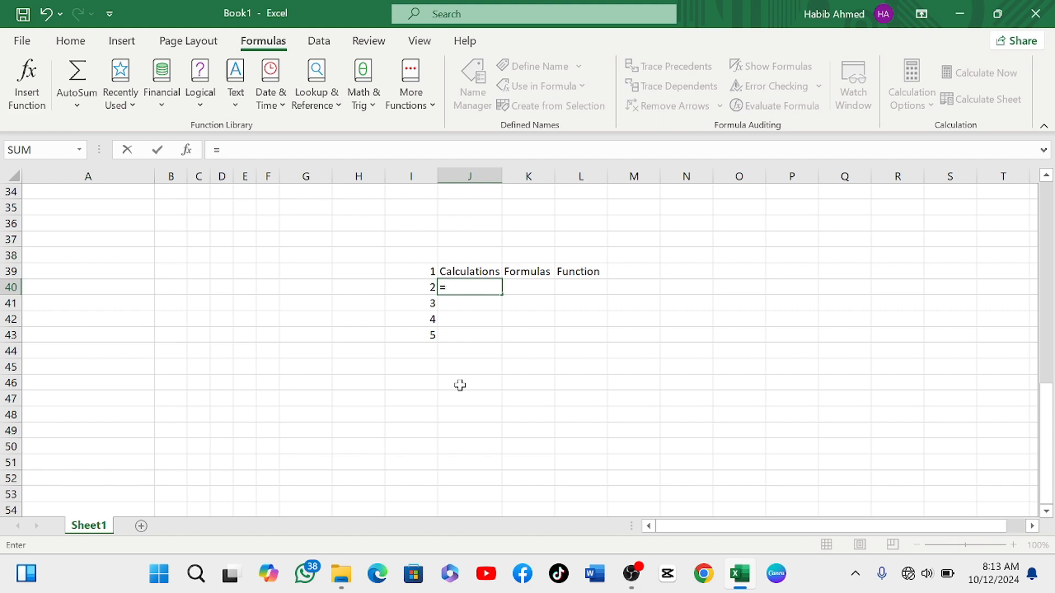
pyautogui.write('1')
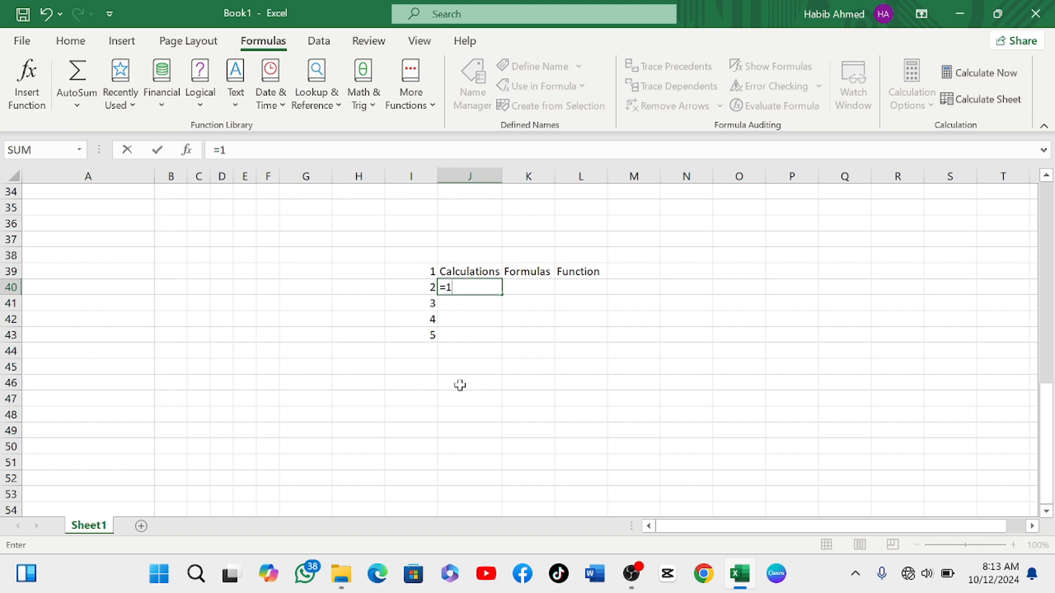
pyautogui.write('+2+3+4+5')
pyautogui.press('Return')
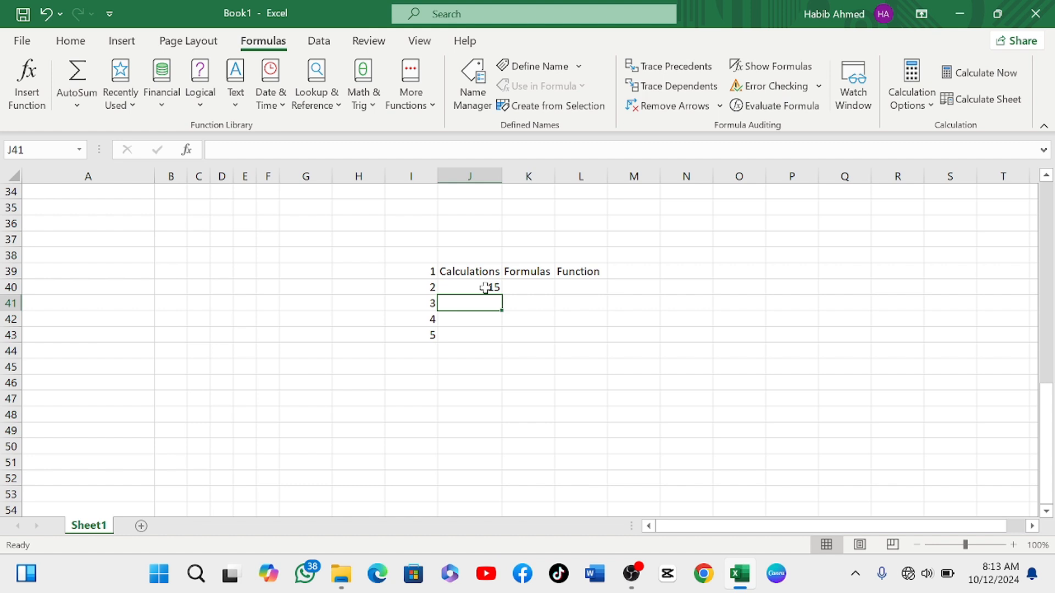
pyautogui.write('S')
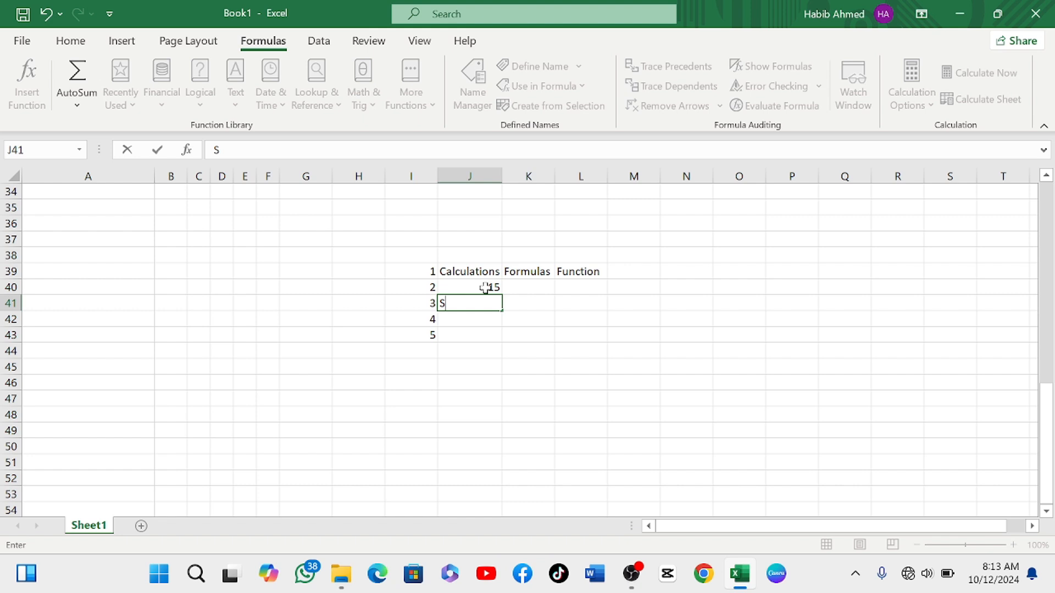
pyautogui.write('low')
# - Test the J40 calculation by changing I43 to 10, and set I43 back to 5 after checking J40
pyautogui.click(427, 337)
pyautogui.press('BackSpace')
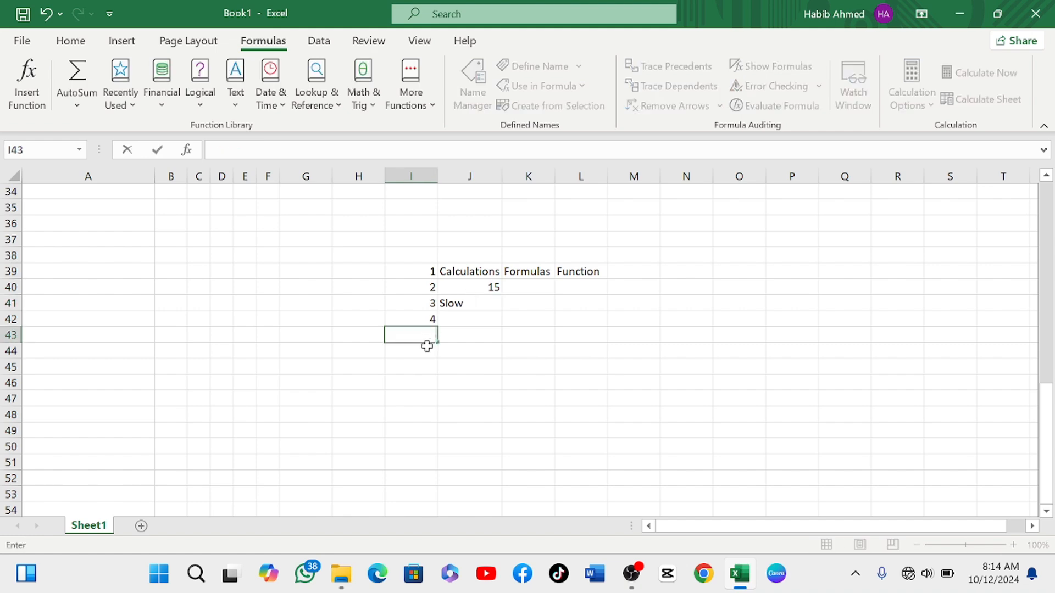
pyautogui.write('10')
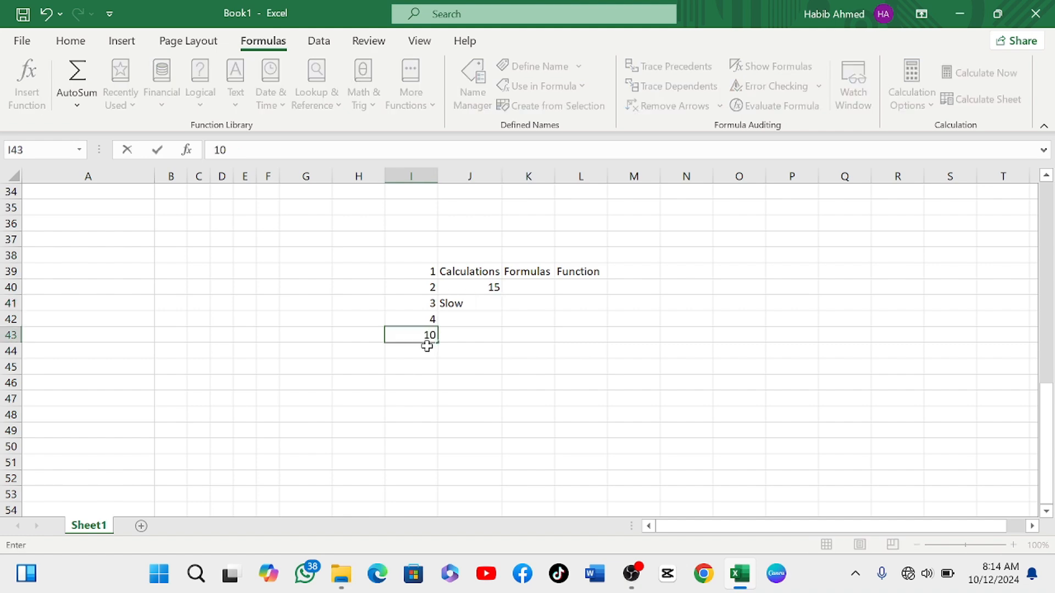
pyautogui.click(484, 288)
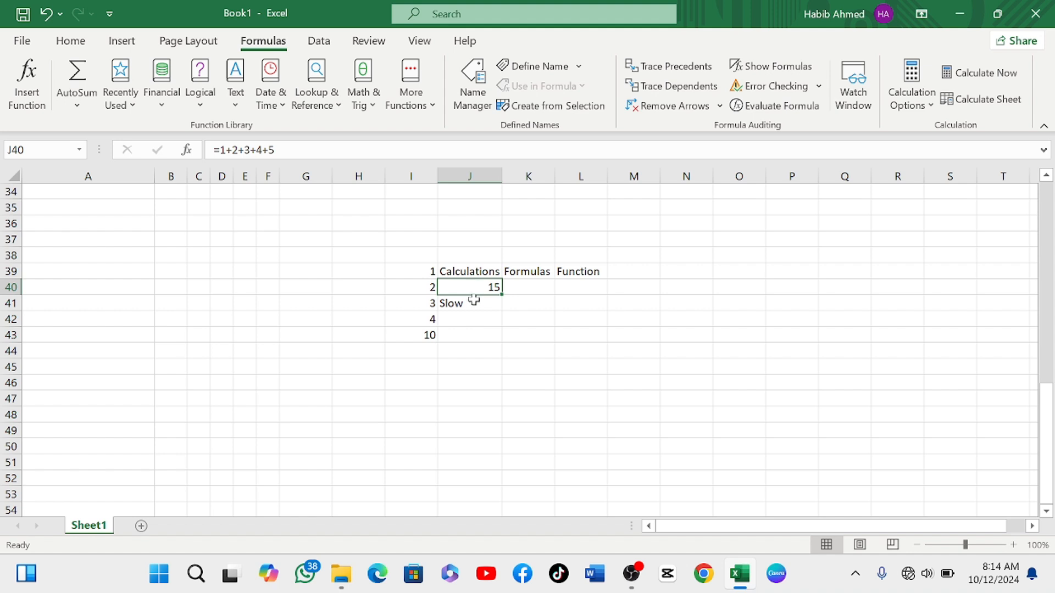
pyautogui.click(428, 336)
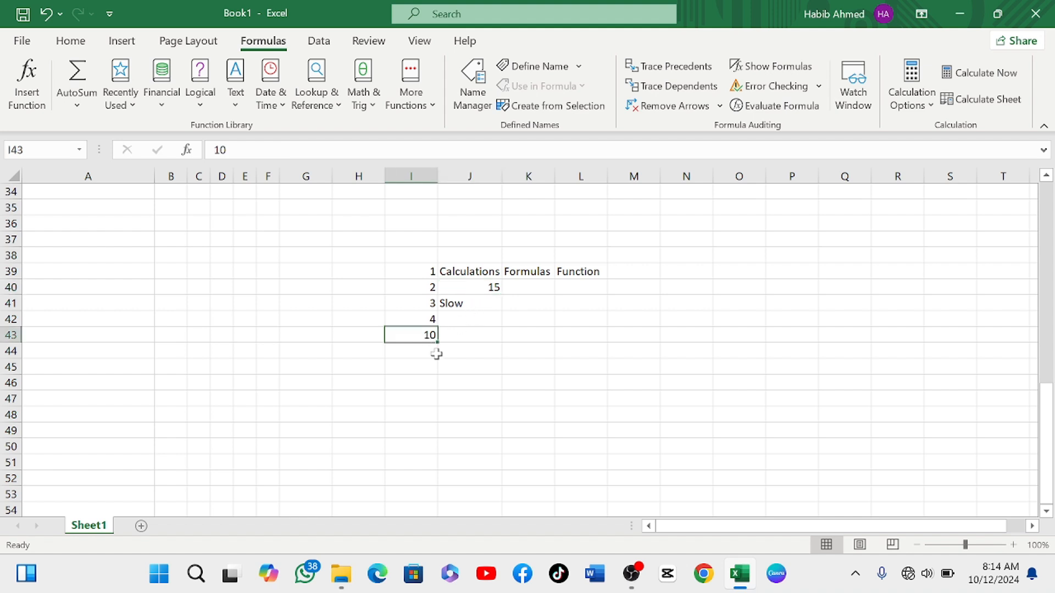
pyautogui.press('BackSpace')
pyautogui.write('5')
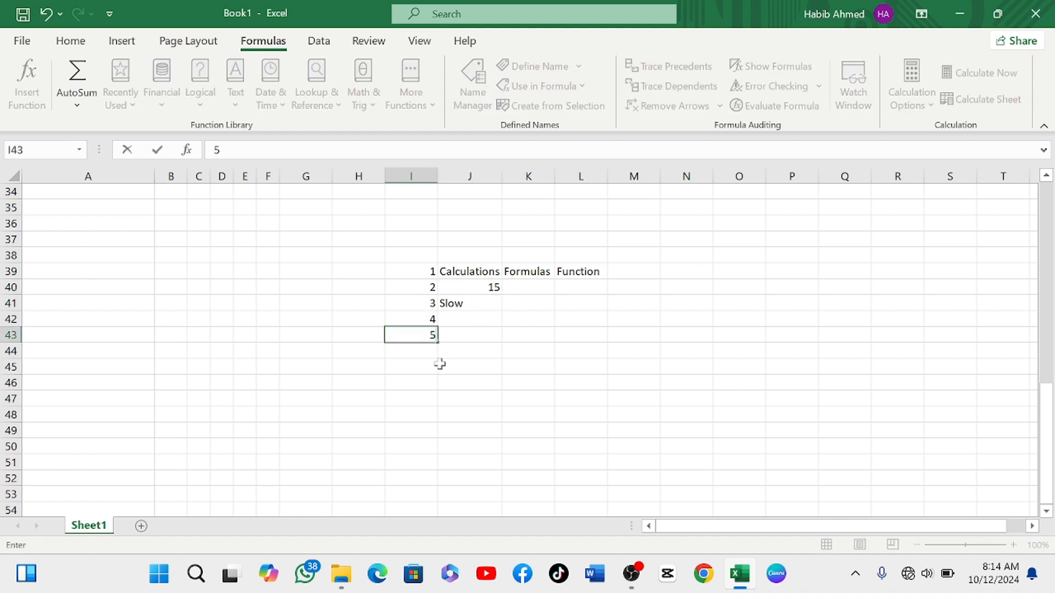
# - Enter the note Not Dynamic in J42, below Slow, and select the calculation in J40
pyautogui.click(466, 322)
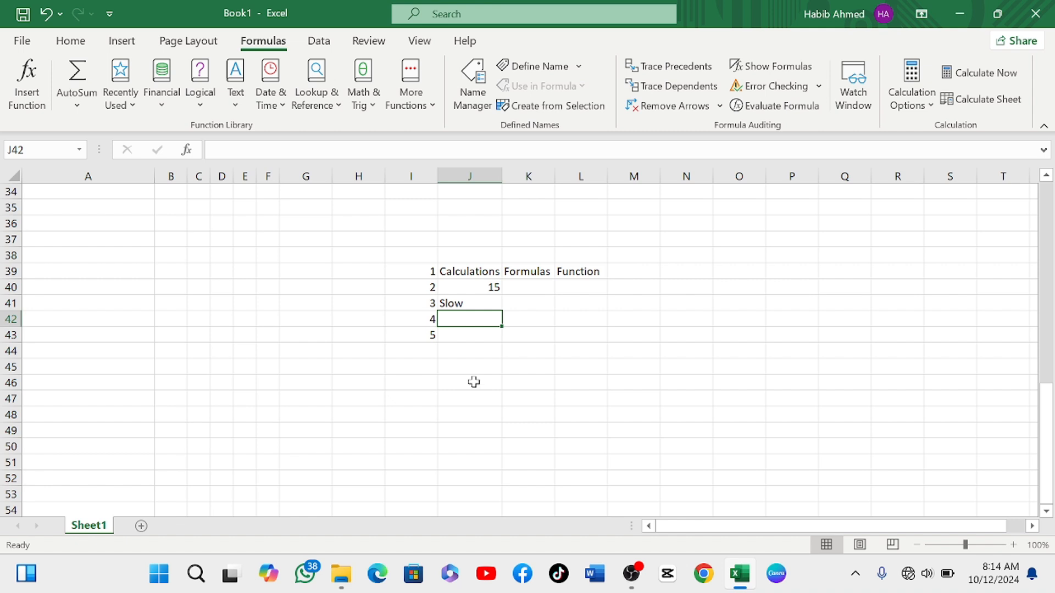
pyautogui.write('No')
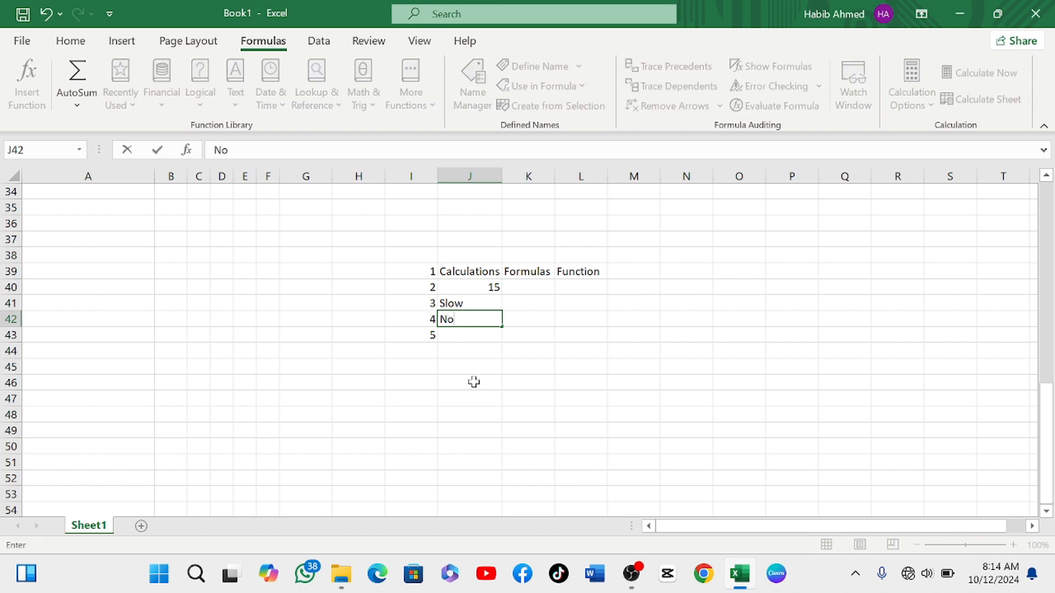
pyautogui.write('t Dynamic')
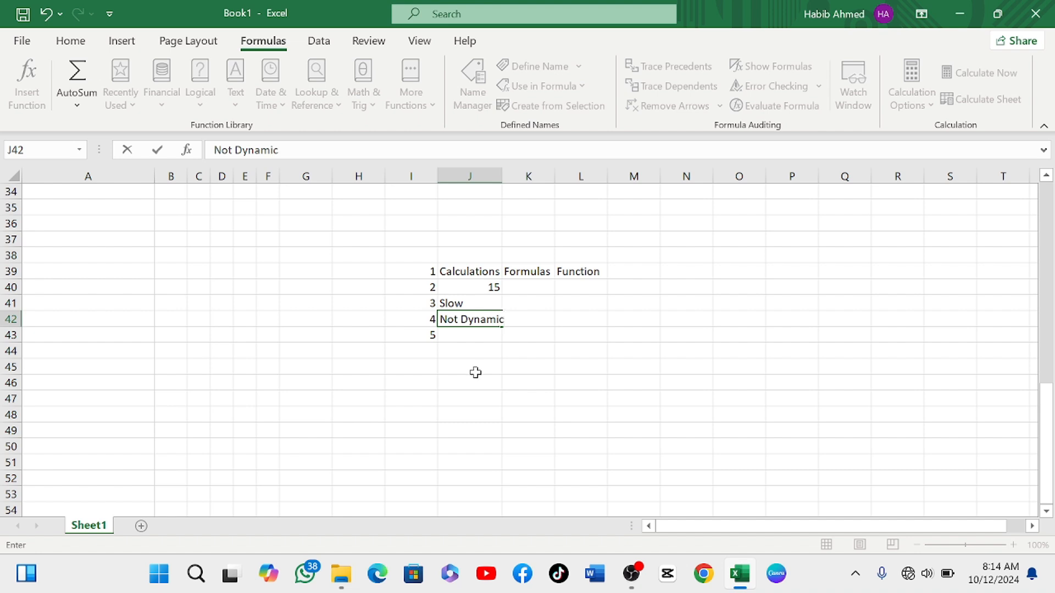
pyautogui.click(475, 288)
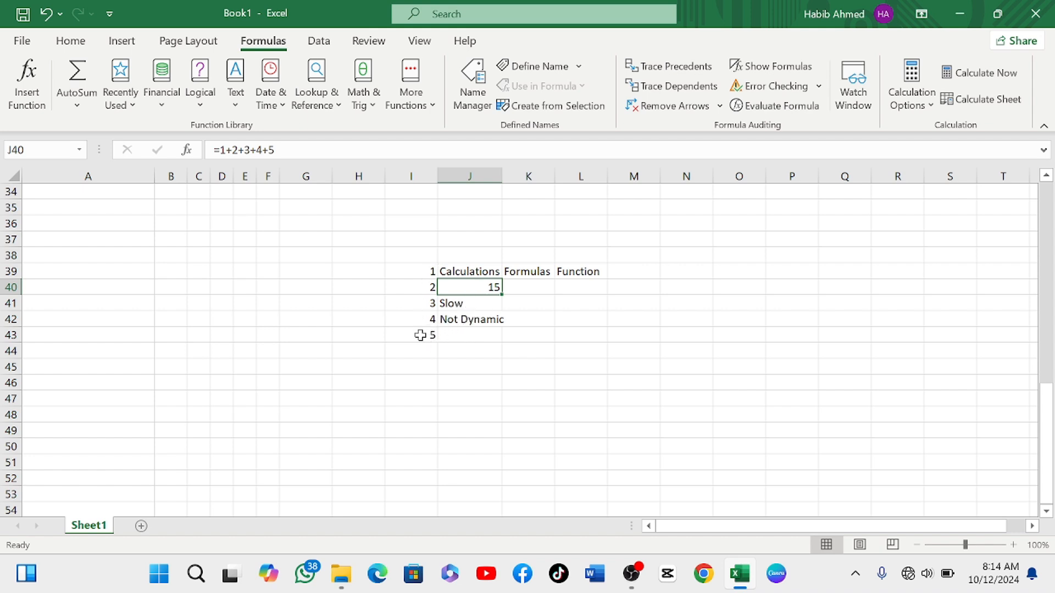
# - Sum the five numbers in K40 under Formulas with the cell-reference formula =I39+I40+I41+I42+I43
pyautogui.click(521, 286)
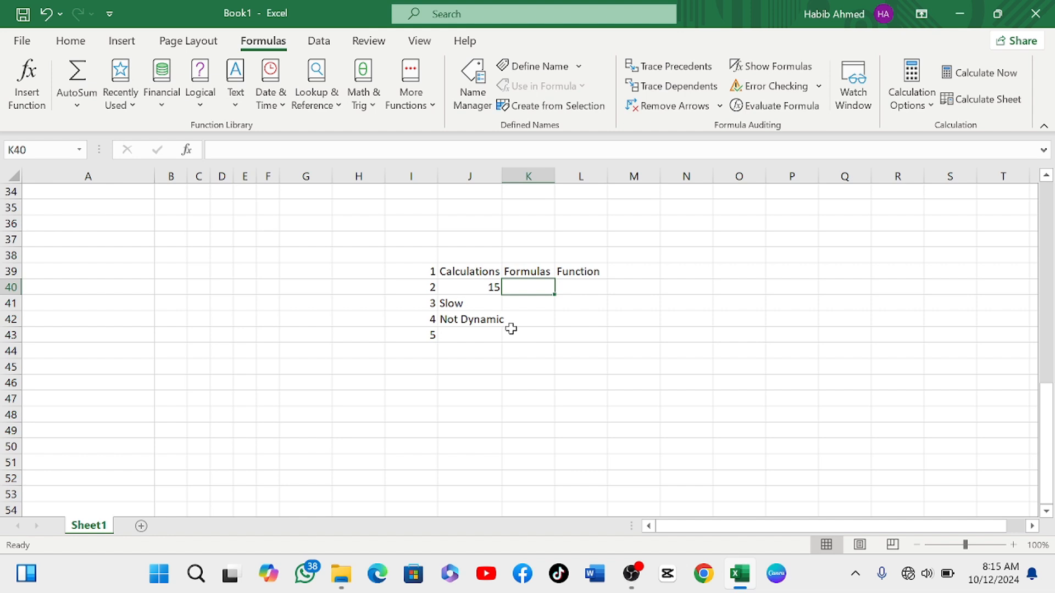
pyautogui.write('=')
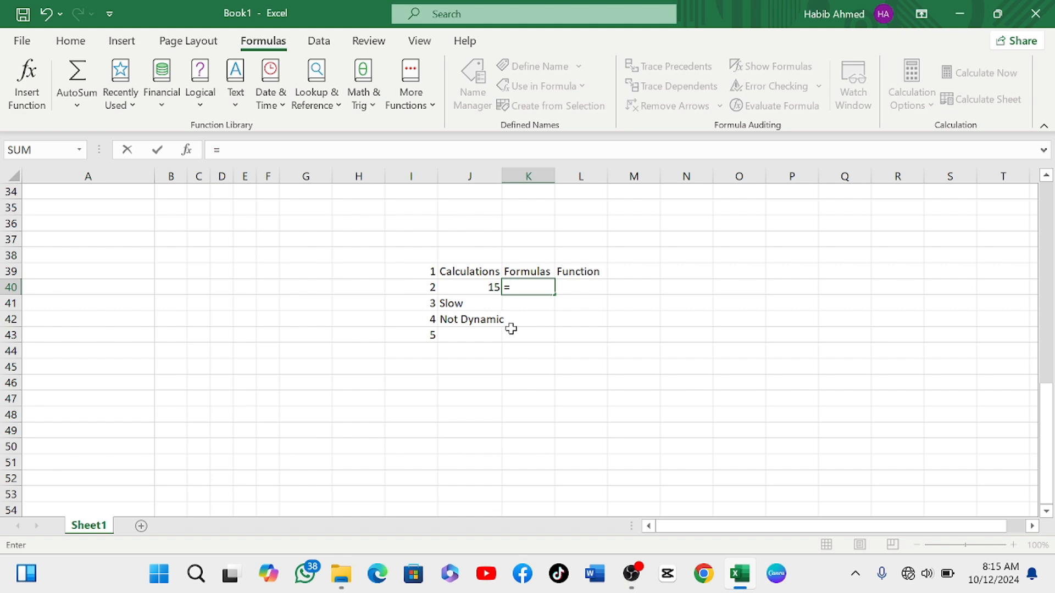
pyautogui.click(421, 271)
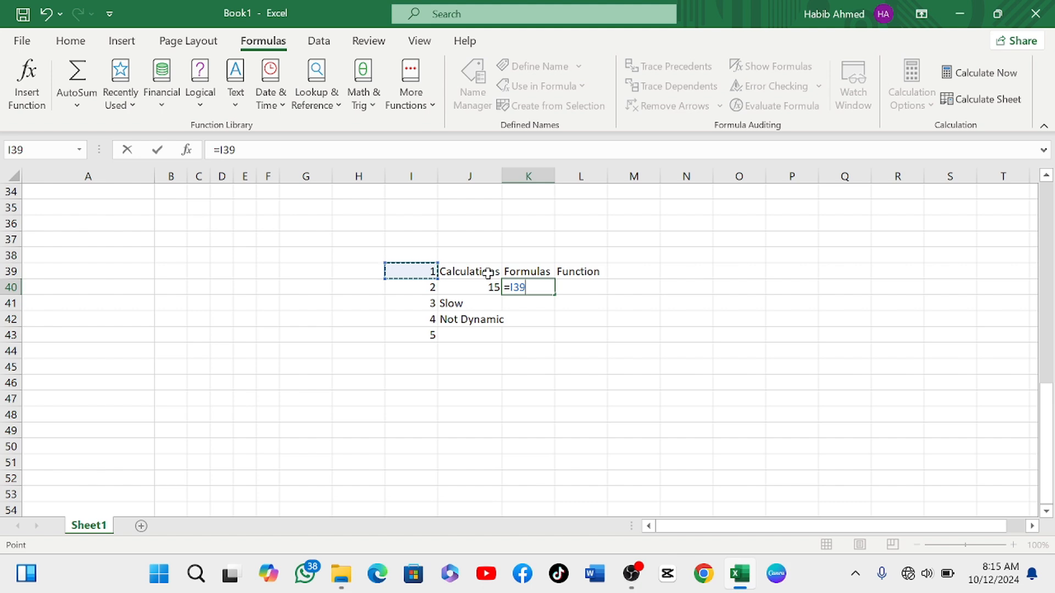
pyautogui.write('+')
pyautogui.click(418, 292)
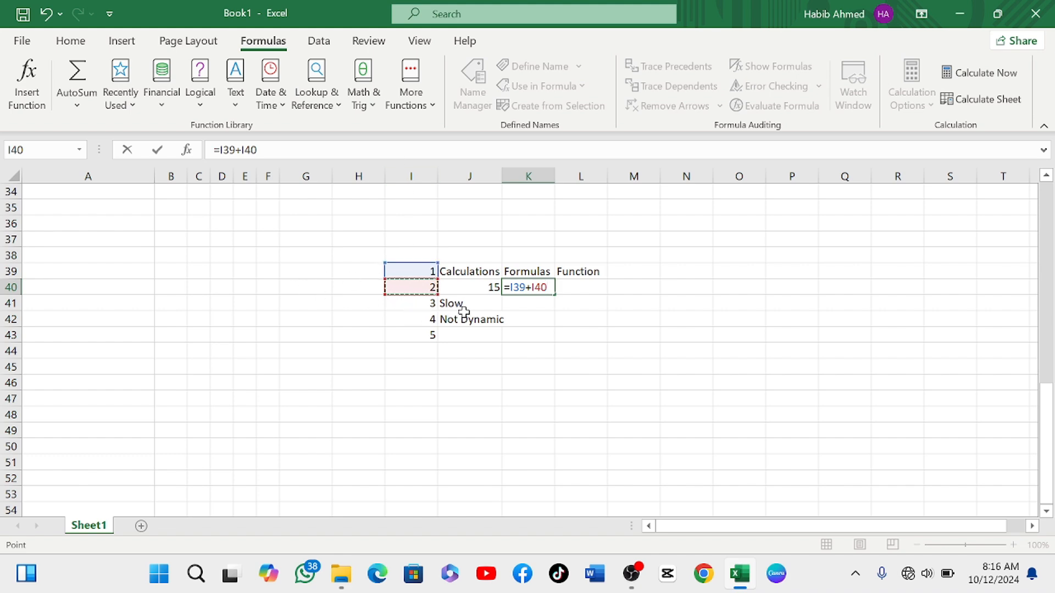
pyautogui.write('+')
pyautogui.click(426, 304)
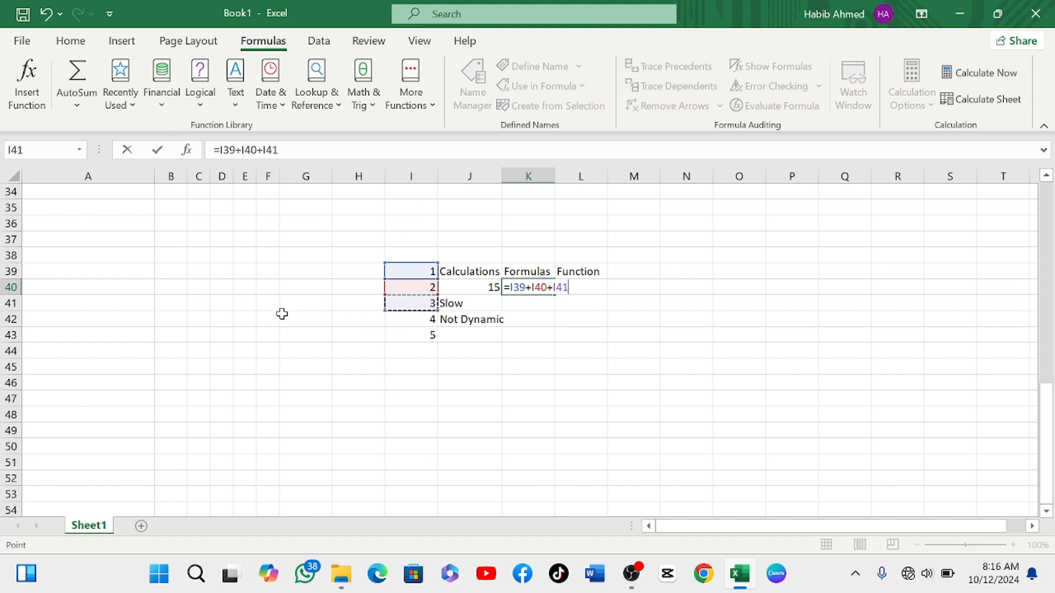
pyautogui.write('+')
pyautogui.click(418, 323)
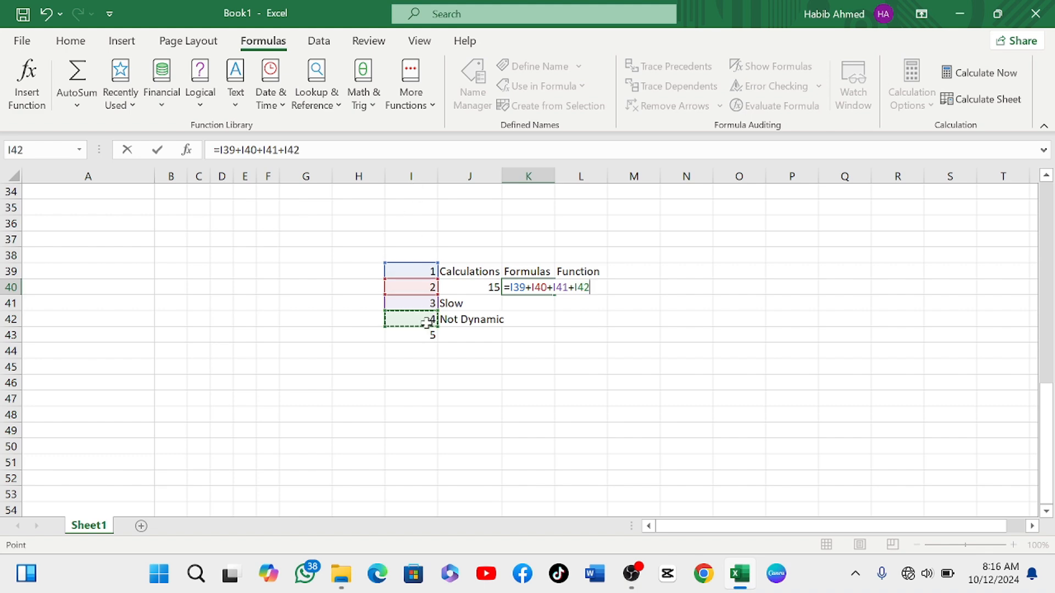
pyautogui.write('+')
pyautogui.click(423, 335)
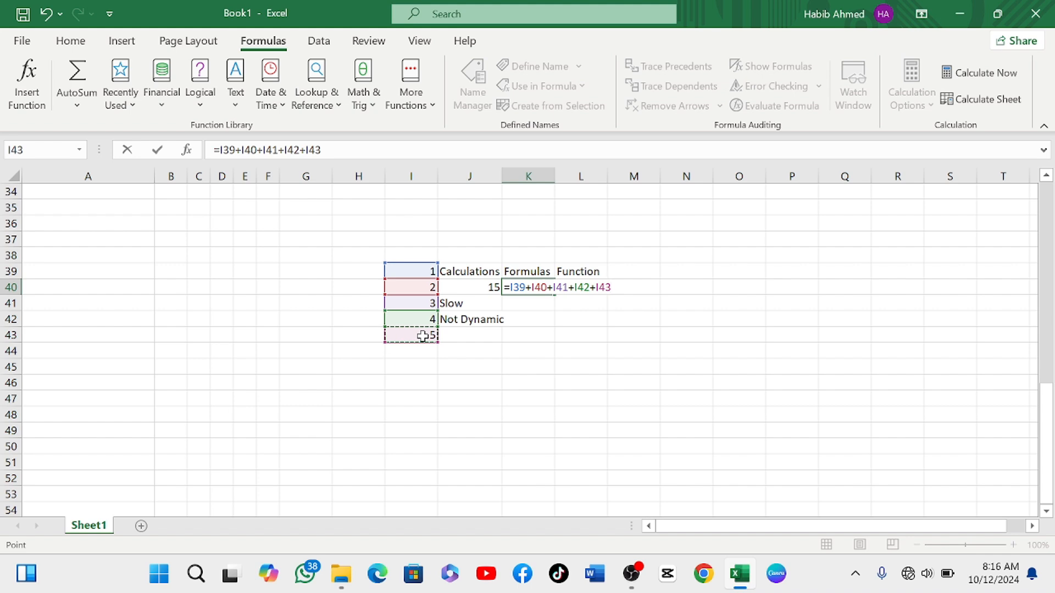
pyautogui.press('Return')
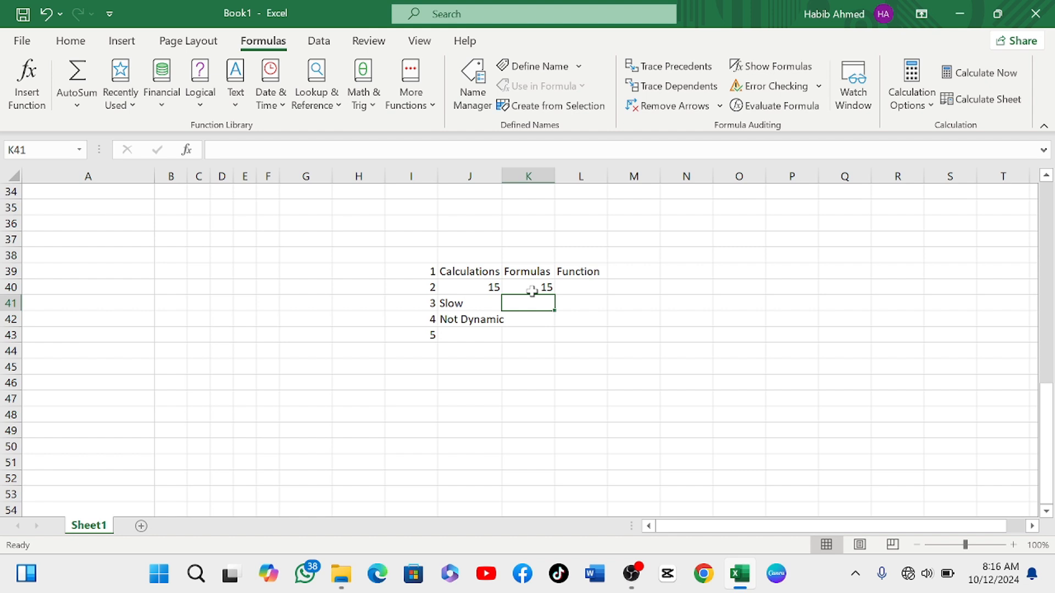
# - Enter the note Slow in K41, below the cell-reference sum under Formulas
pyautogui.write('SL')
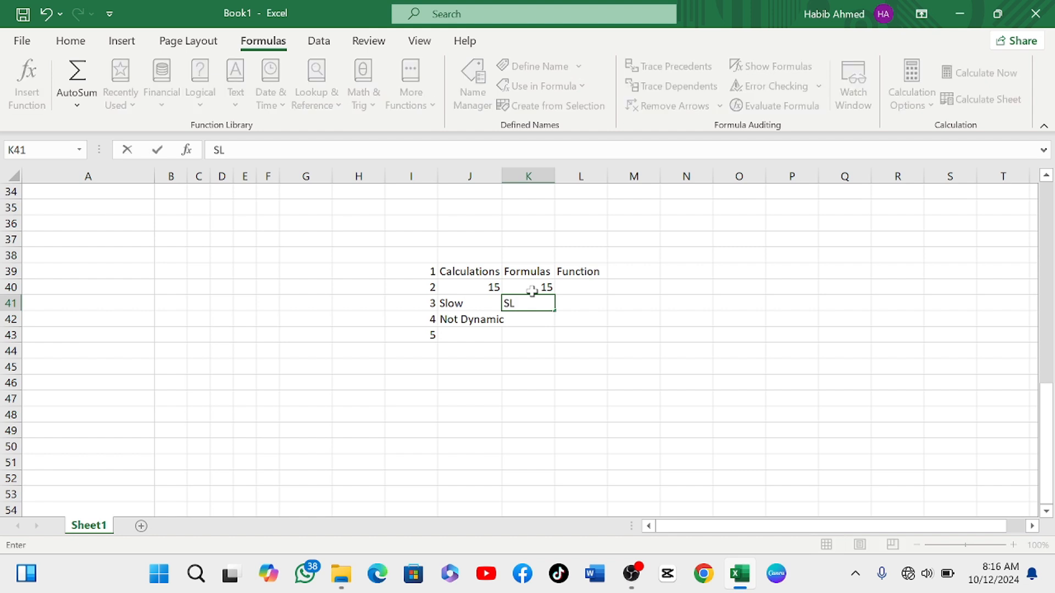
pyautogui.press('BackSpace')
pyautogui.write('ow')
pyautogui.press('BackSpace')
pyautogui.press('BackSpace')
pyautogui.write('low')
# - Change I43 to 10 to test the K40 formula, and enter the note Dynamic in K42 below Slow
pyautogui.click(421, 341)
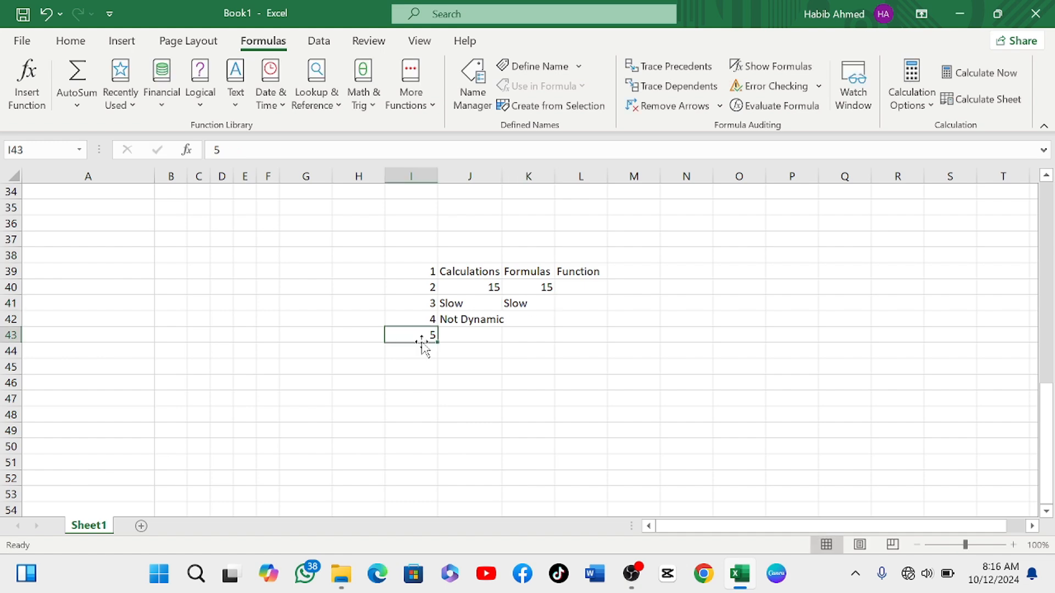
pyautogui.press('Delete')
pyautogui.write('10')
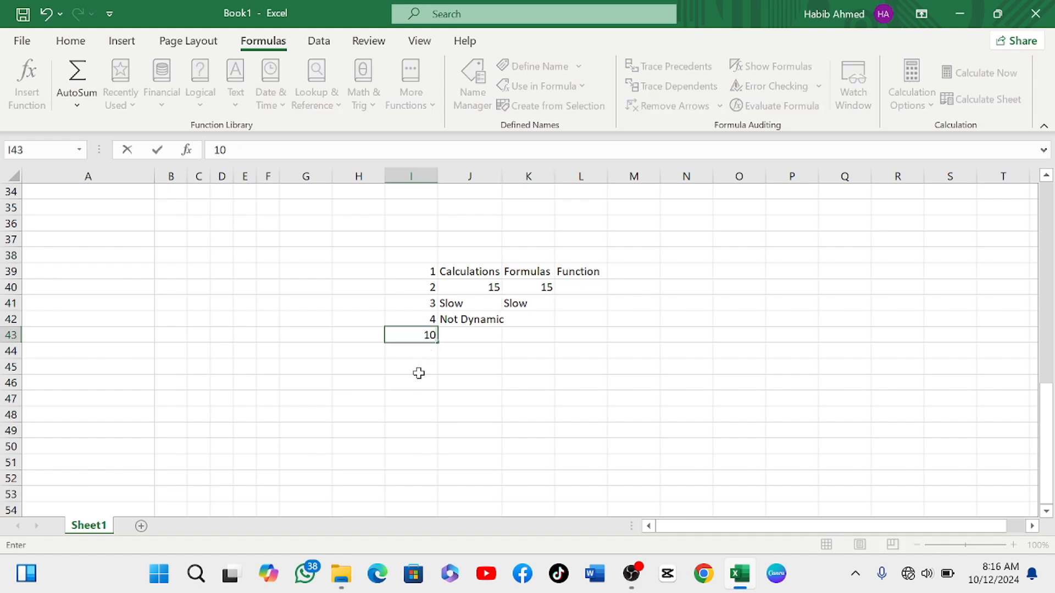
pyautogui.click(518, 318)
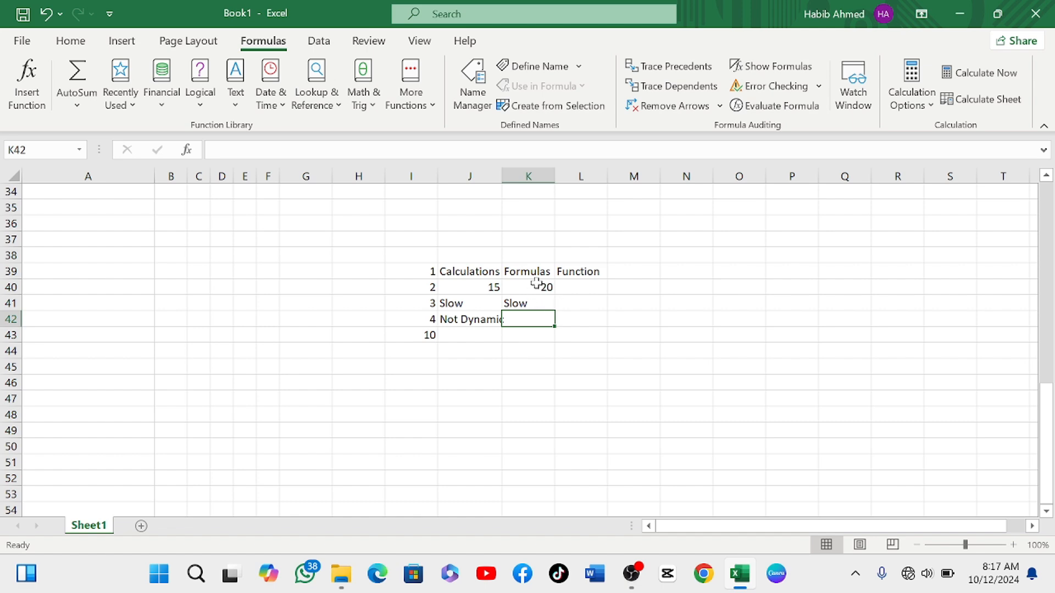
pyautogui.write('Dy')
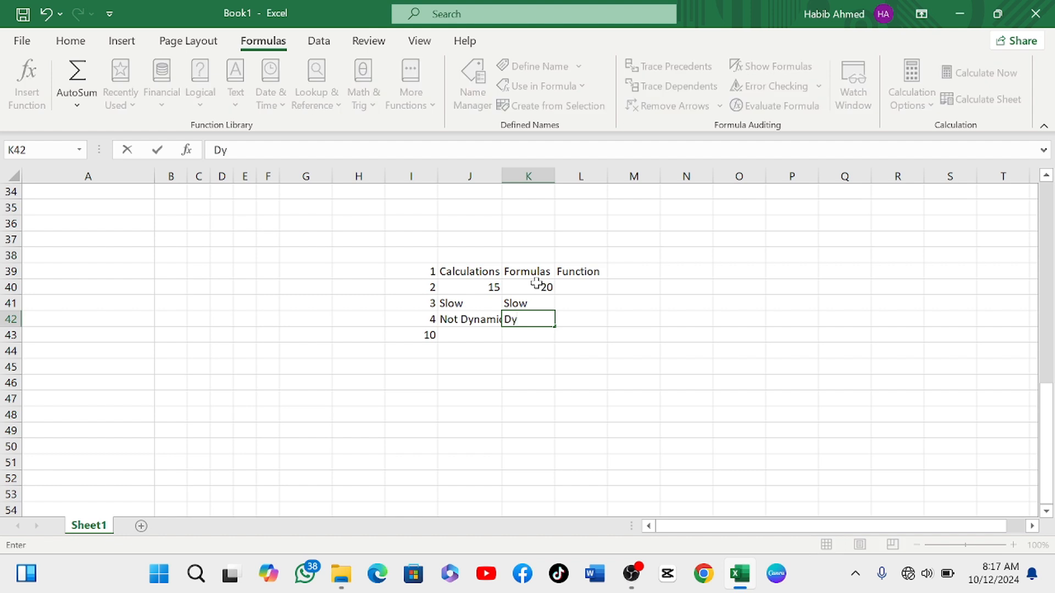
pyautogui.write('namic')
# - Test the K40 formula again by changing I43 to 20, and set I43 back to 5 before selecting K40
pyautogui.click(407, 342)
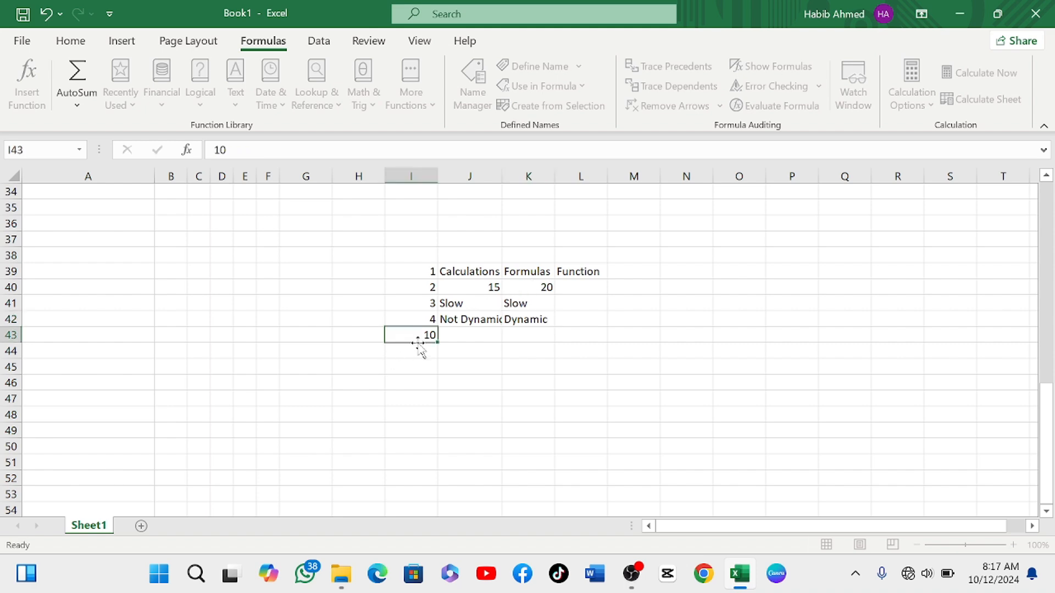
pyautogui.press('BackSpace')
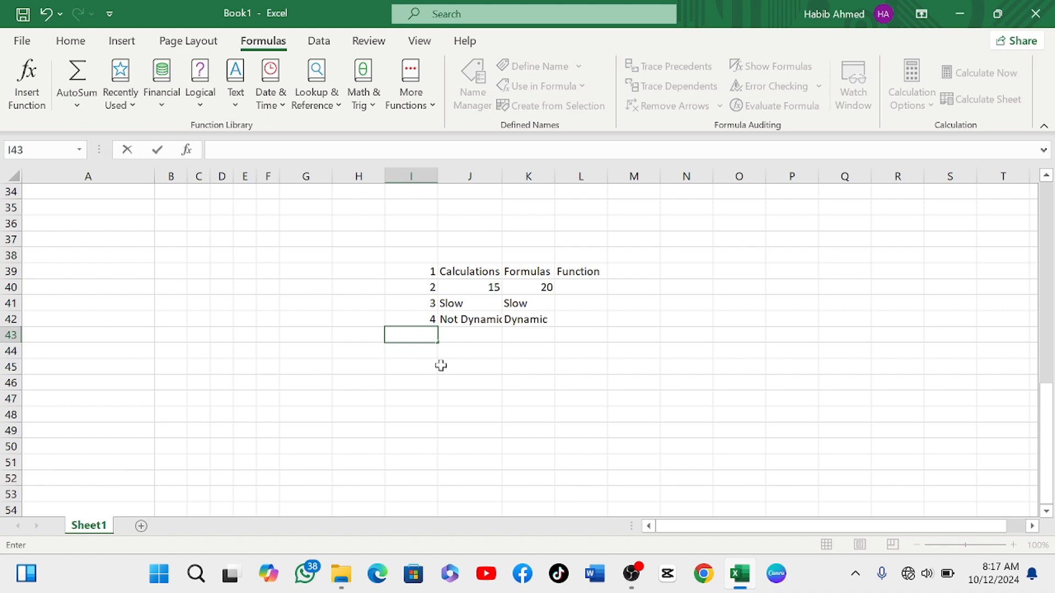
pyautogui.write('20')
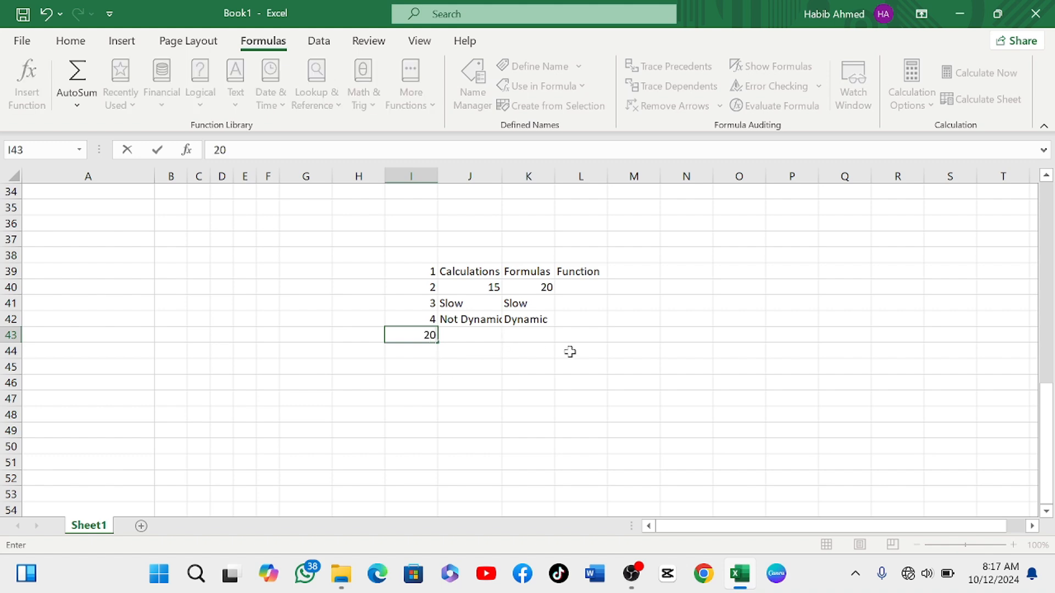
pyautogui.click(533, 335)
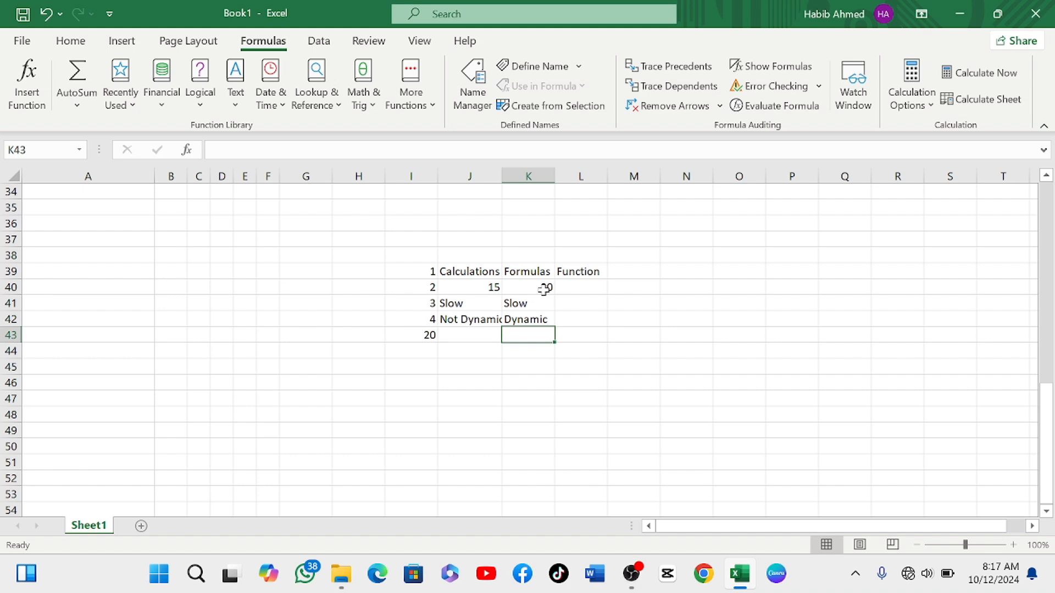
pyautogui.click(422, 344)
pyautogui.click(426, 335)
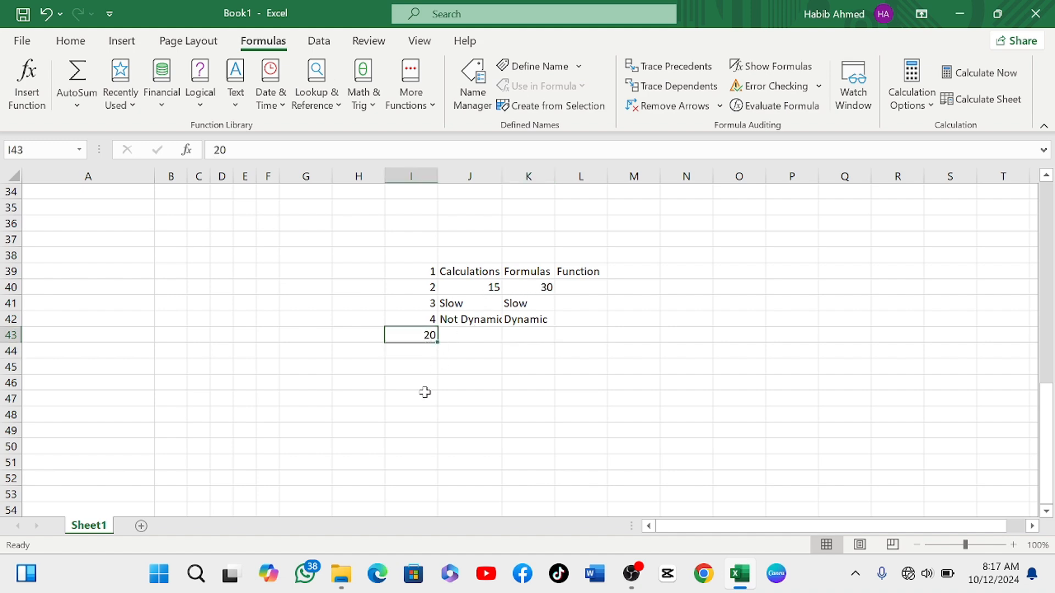
pyautogui.press('BackSpace')
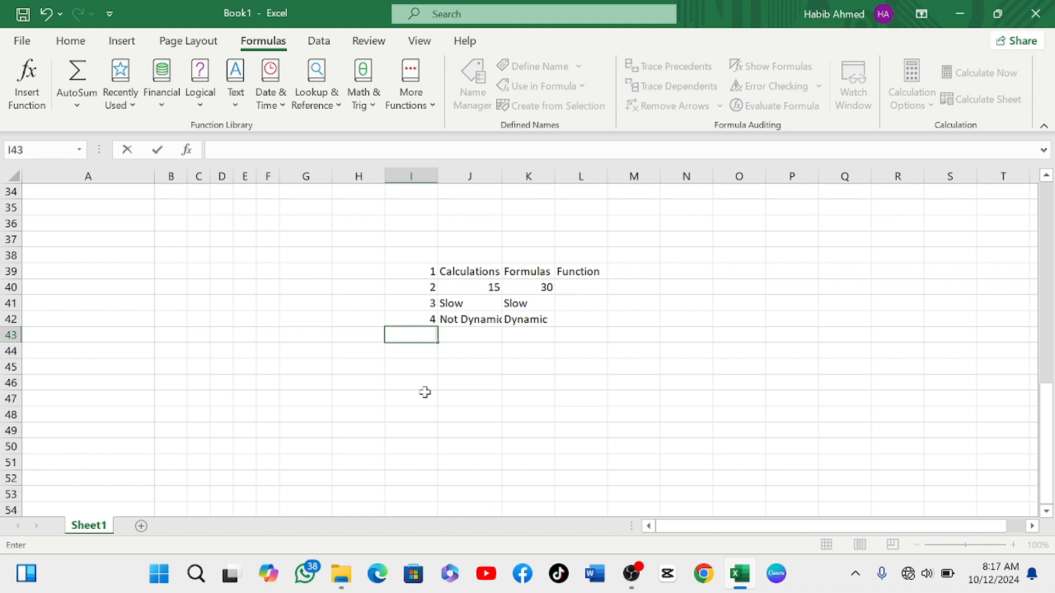
pyautogui.write('5')
pyautogui.click(542, 286)
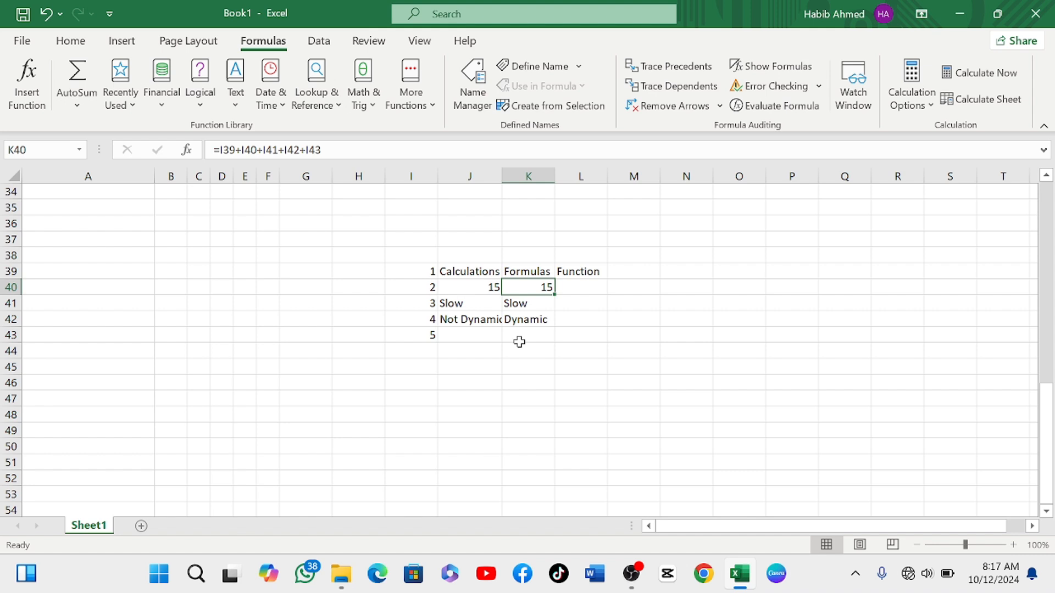
pyautogui.click(579, 290)
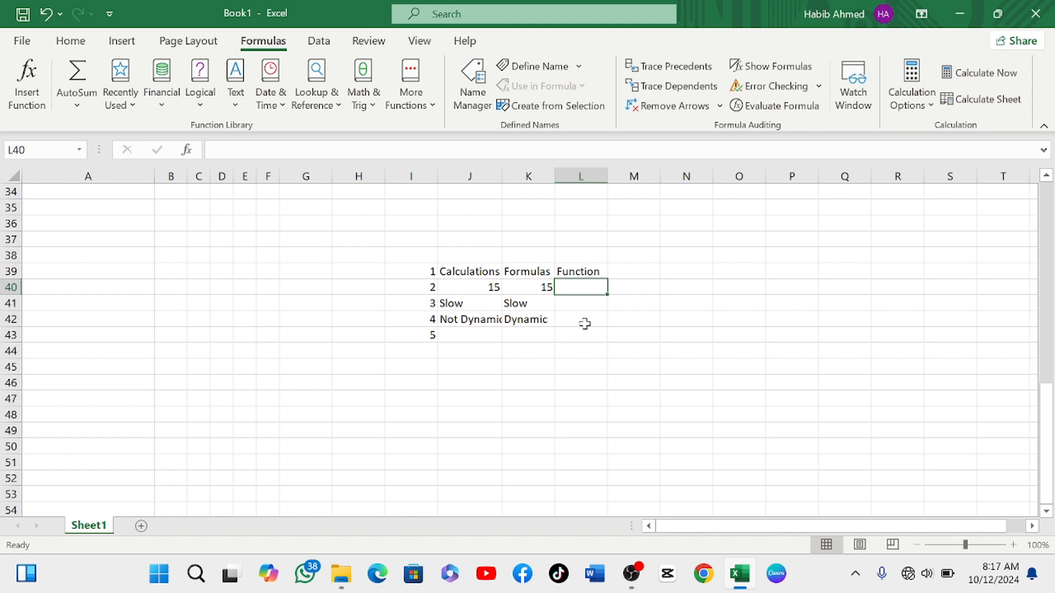
pyautogui.write('=')
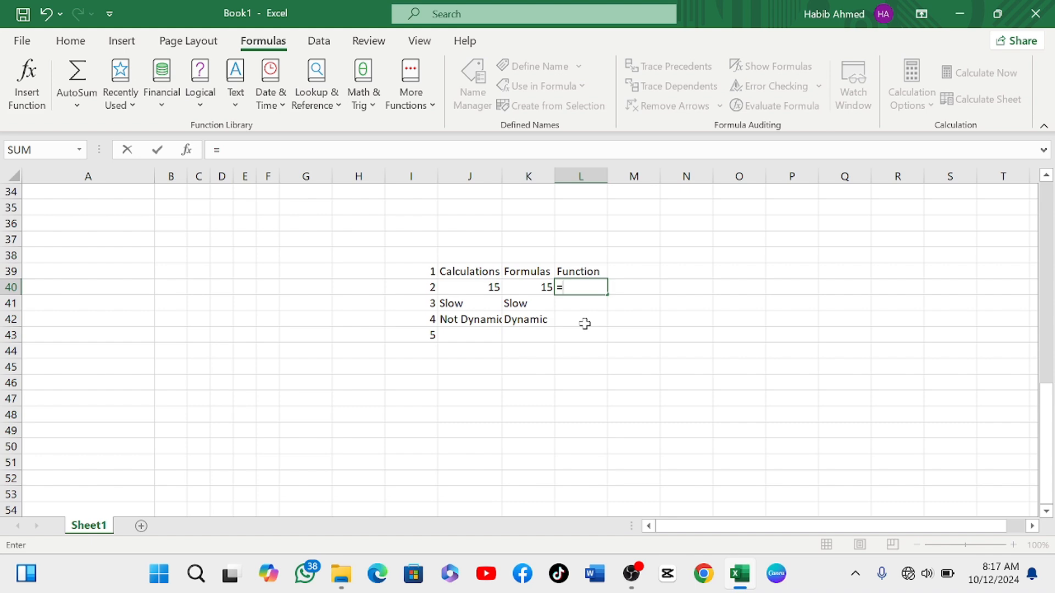
pyautogui.write('su')
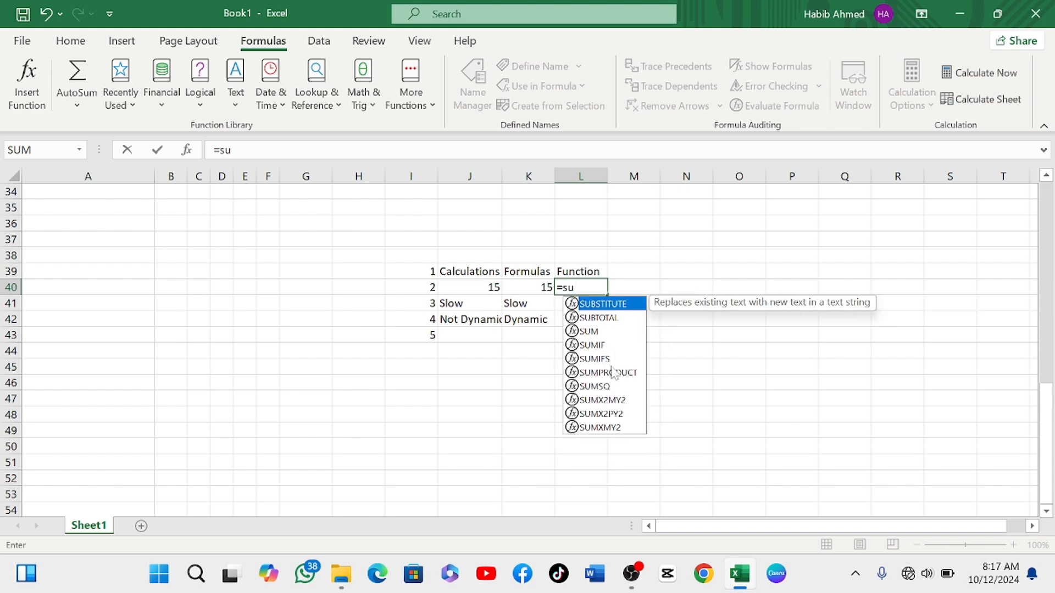
pyautogui.click(638, 426)
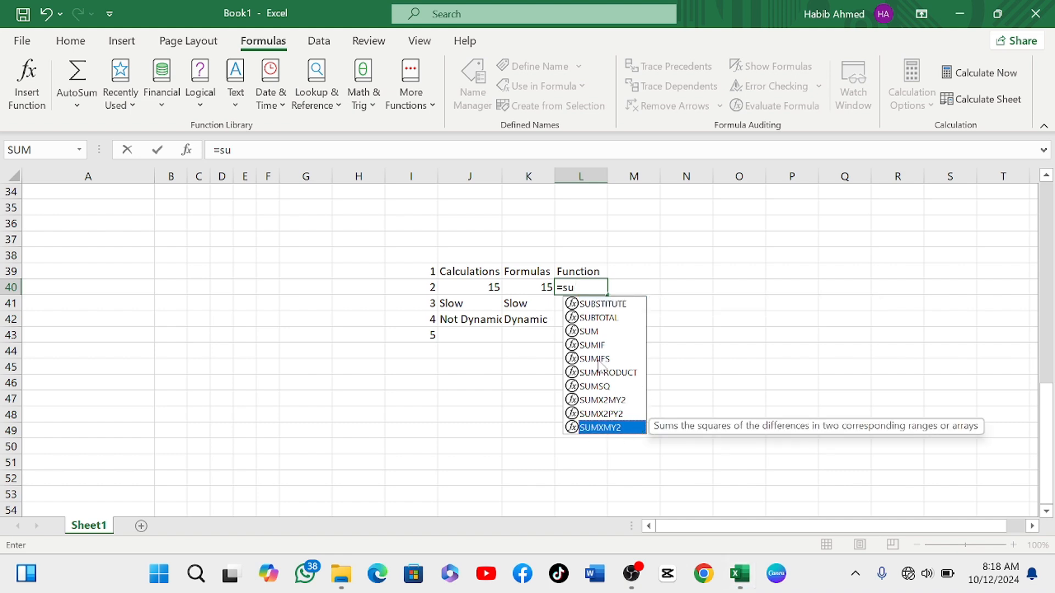
pyautogui.click(596, 459)
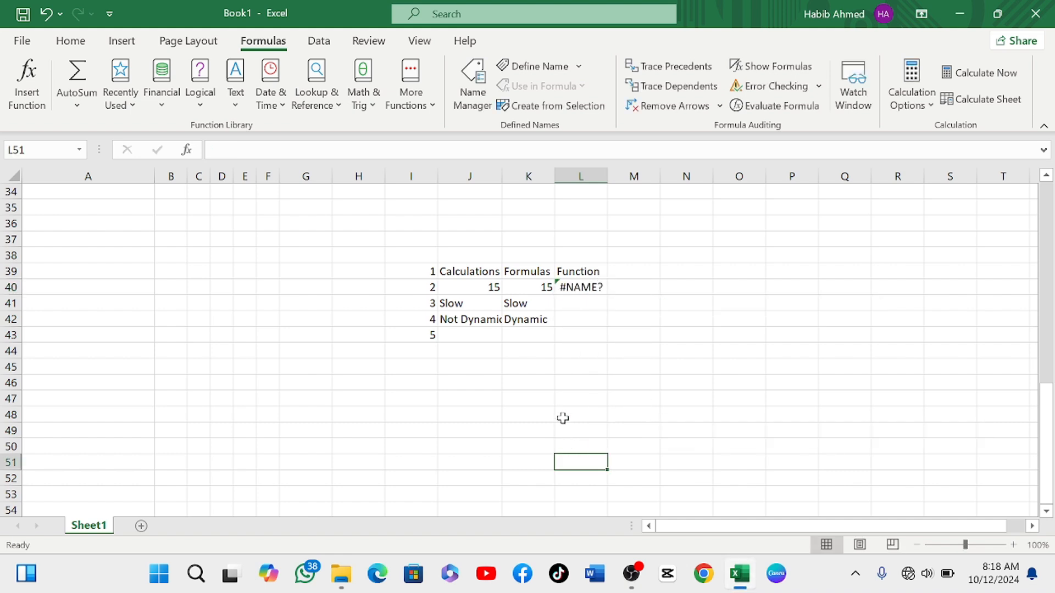
pyautogui.click(566, 284)
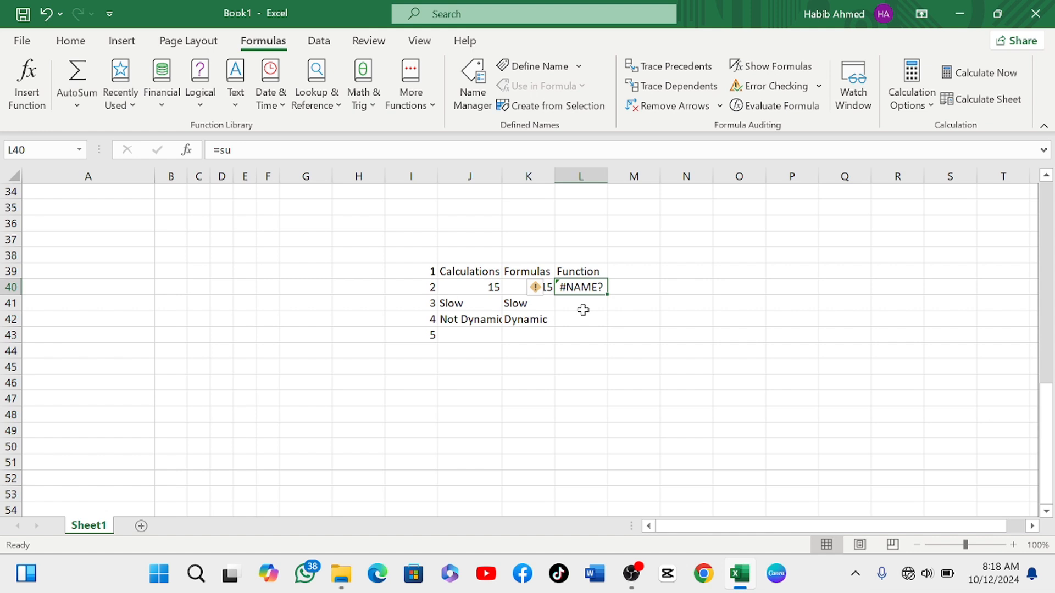
pyautogui.press('BackSpace')
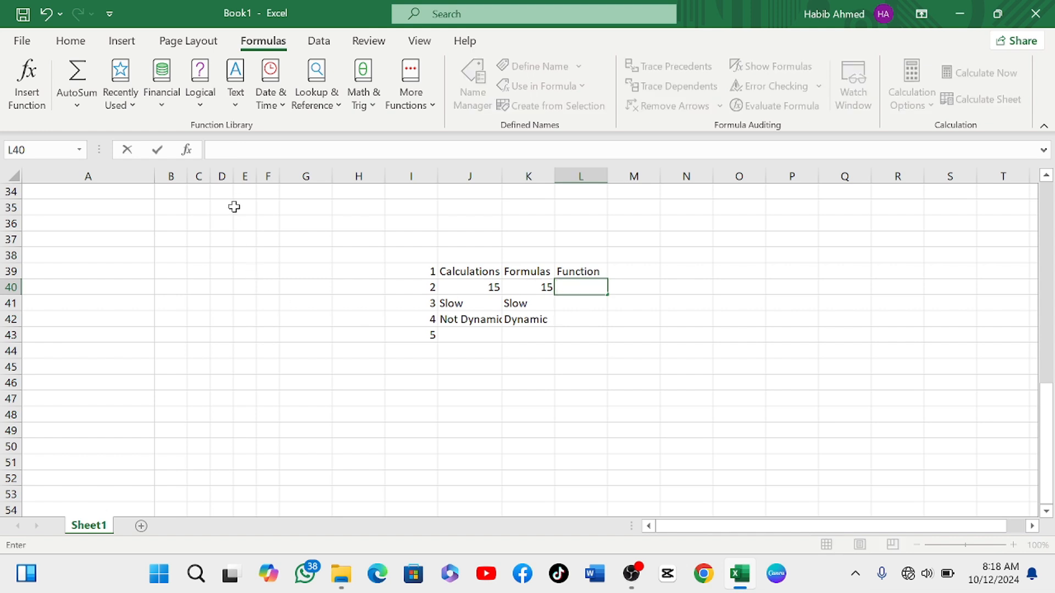
# - Examine the Financial, Logical and Math & Trig functions in the function library, including the description of SUM
pyautogui.click(73, 49)
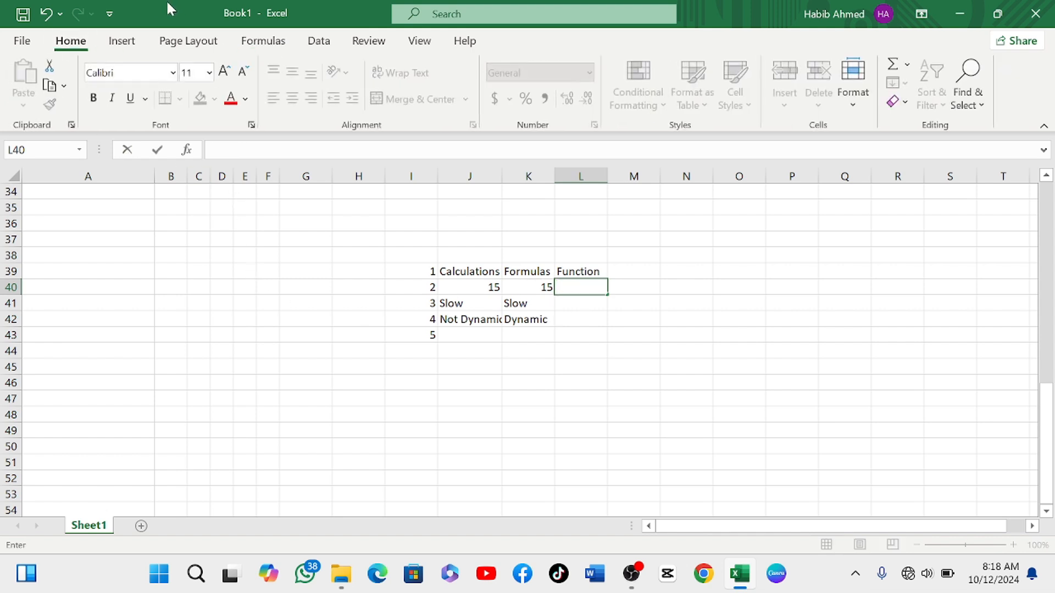
pyautogui.click(123, 46)
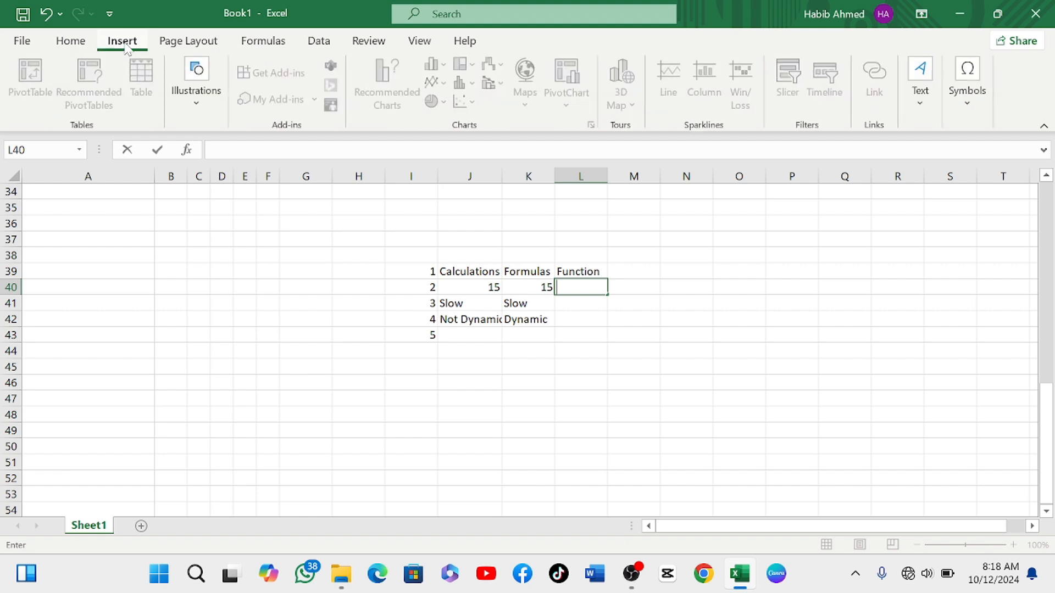
pyautogui.click(265, 49)
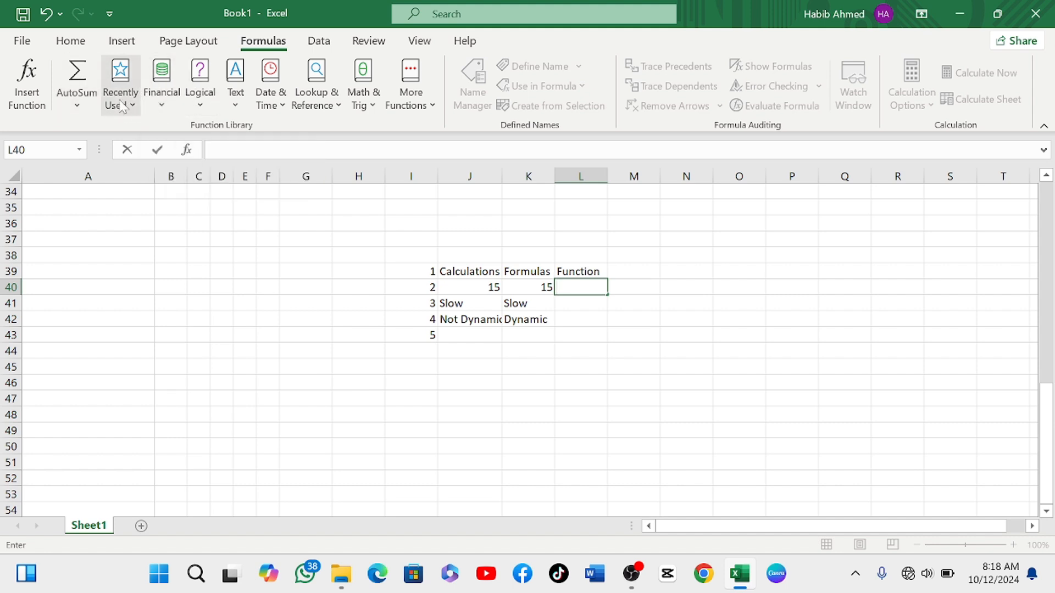
pyautogui.click(164, 106)
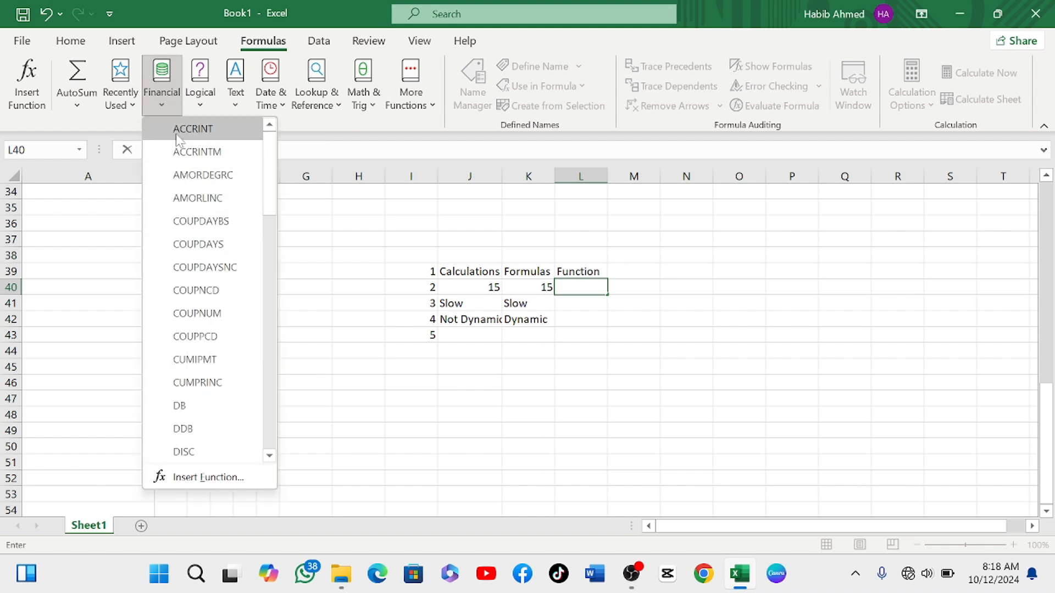
pyautogui.scroll(-6, 198, 352)
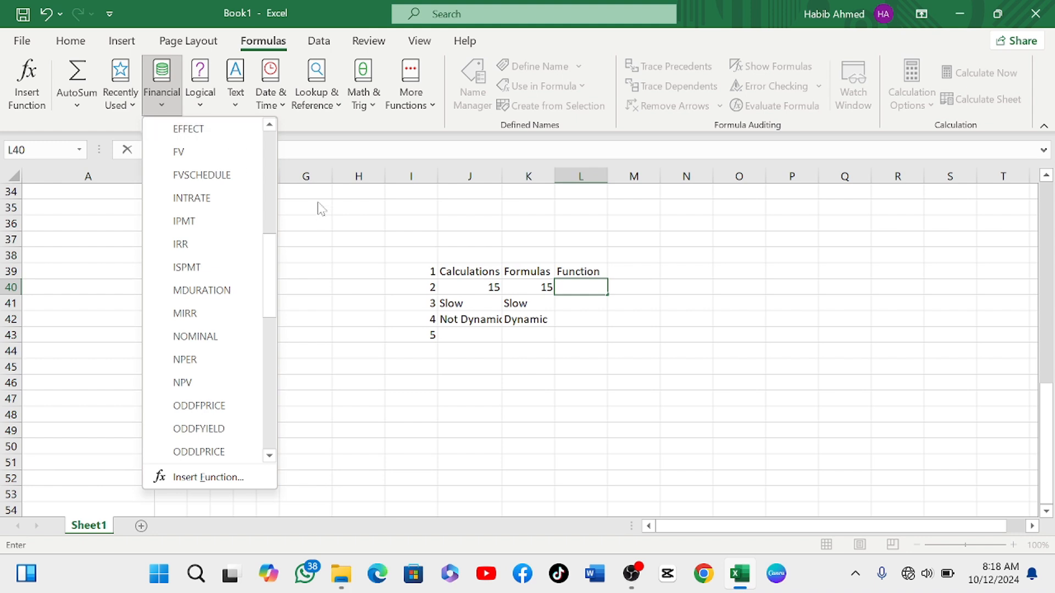
pyautogui.click(235, 102)
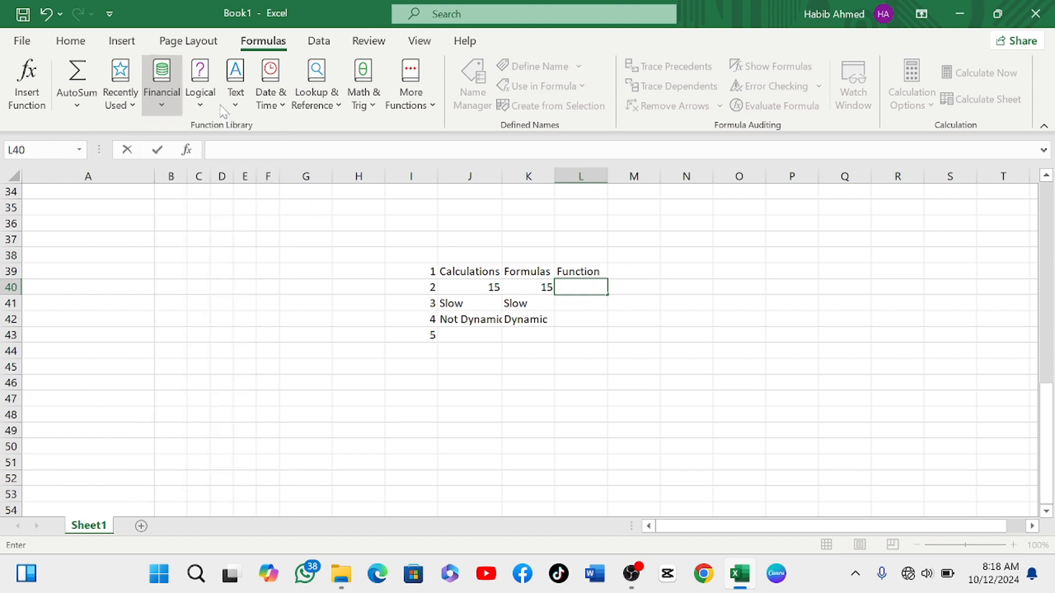
pyautogui.click(201, 110)
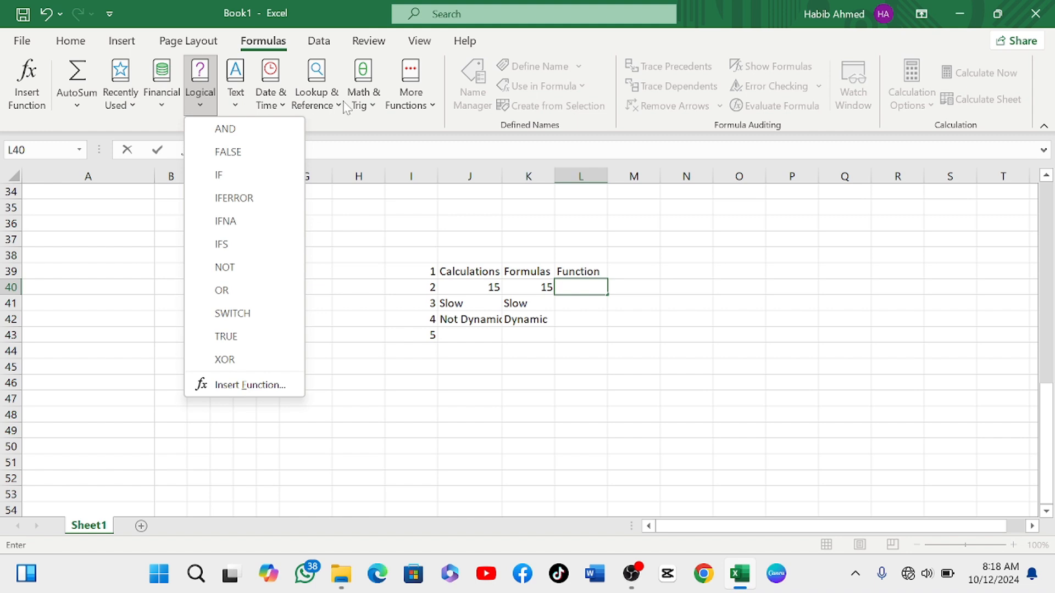
pyautogui.click(373, 109)
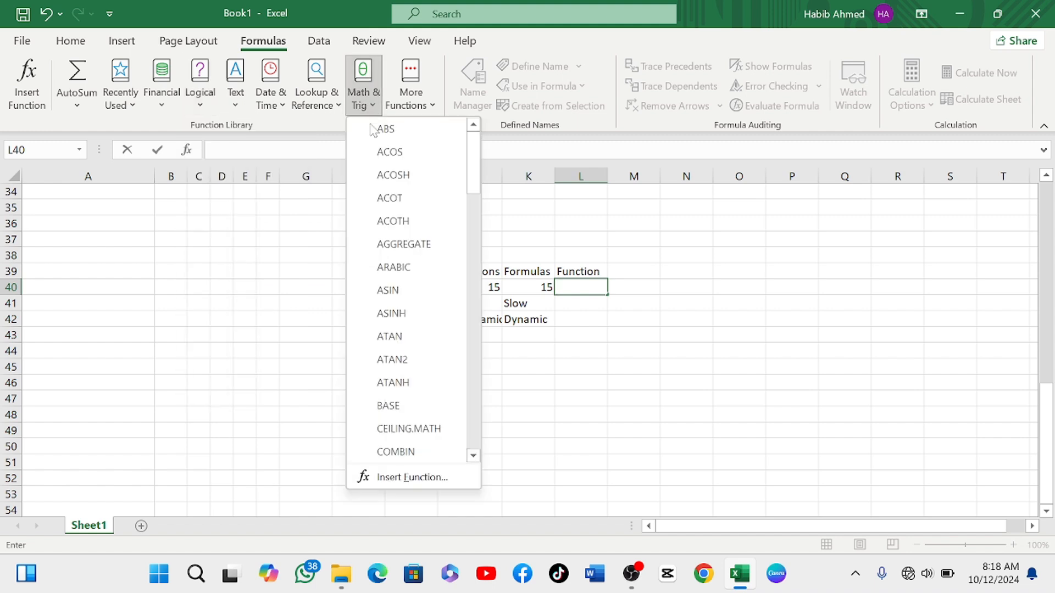
pyautogui.scroll(-3, 397, 240)
pyautogui.scroll(-2, 396, 240)
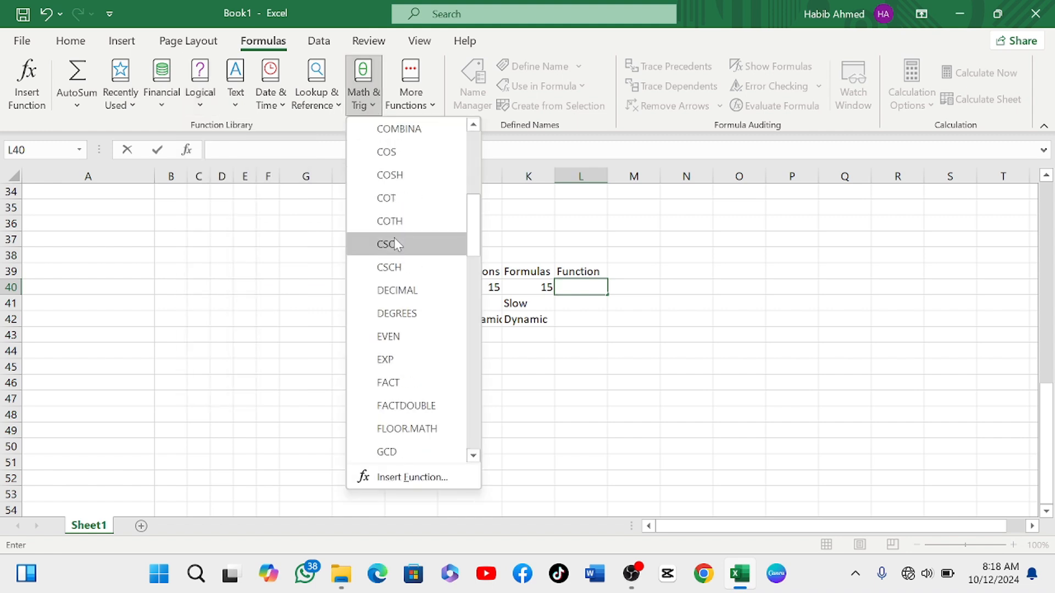
pyautogui.scroll(-3, 416, 357)
pyautogui.scroll(-10, 412, 354)
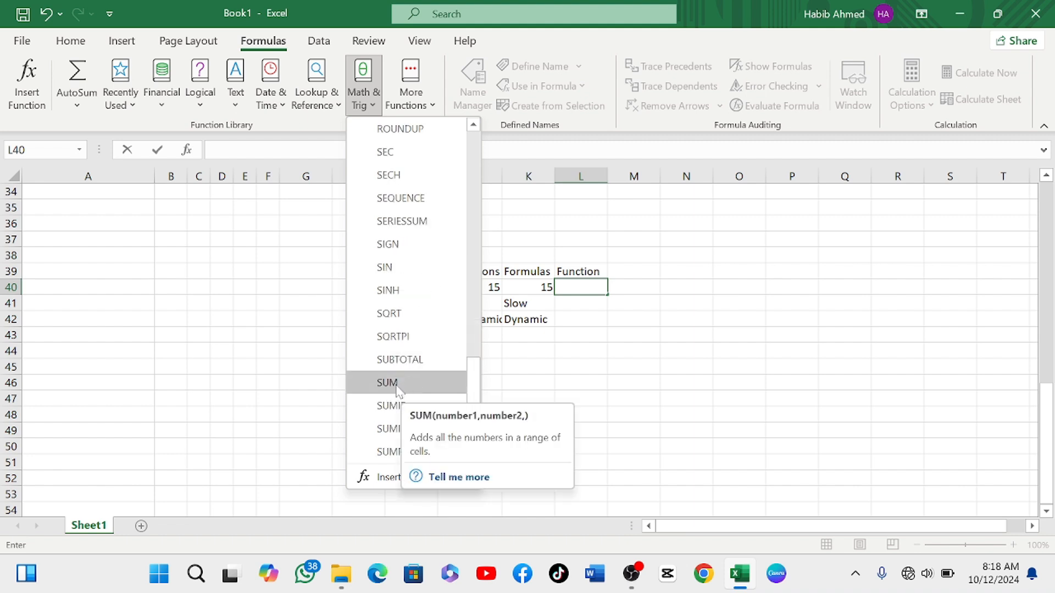
pyautogui.click(523, 372)
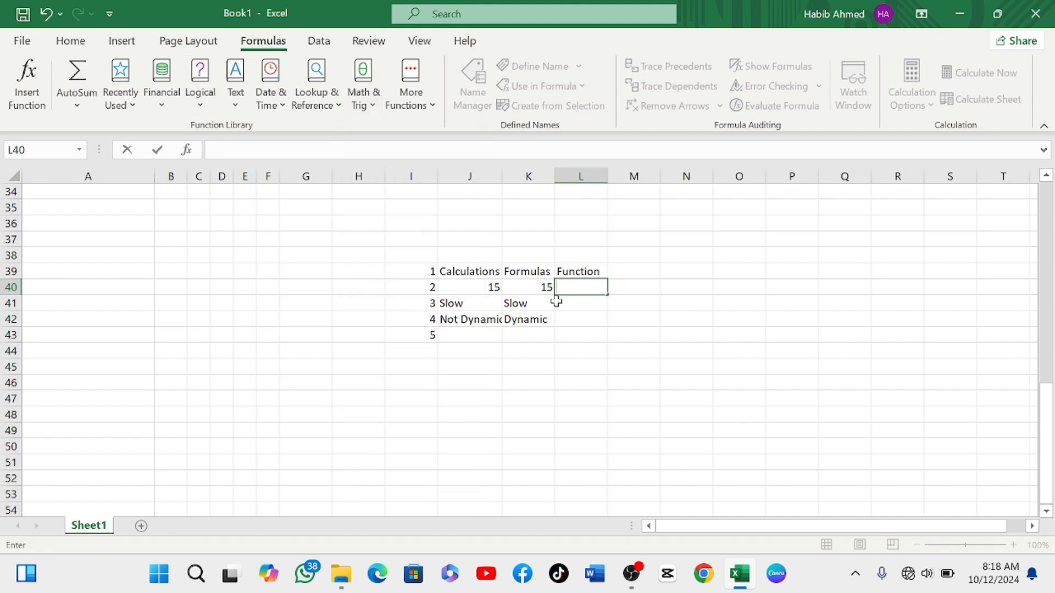
# - Enter the function =SUM(I39:I43) in L40 under Function to total the five numbers in column I
pyautogui.write('=s')
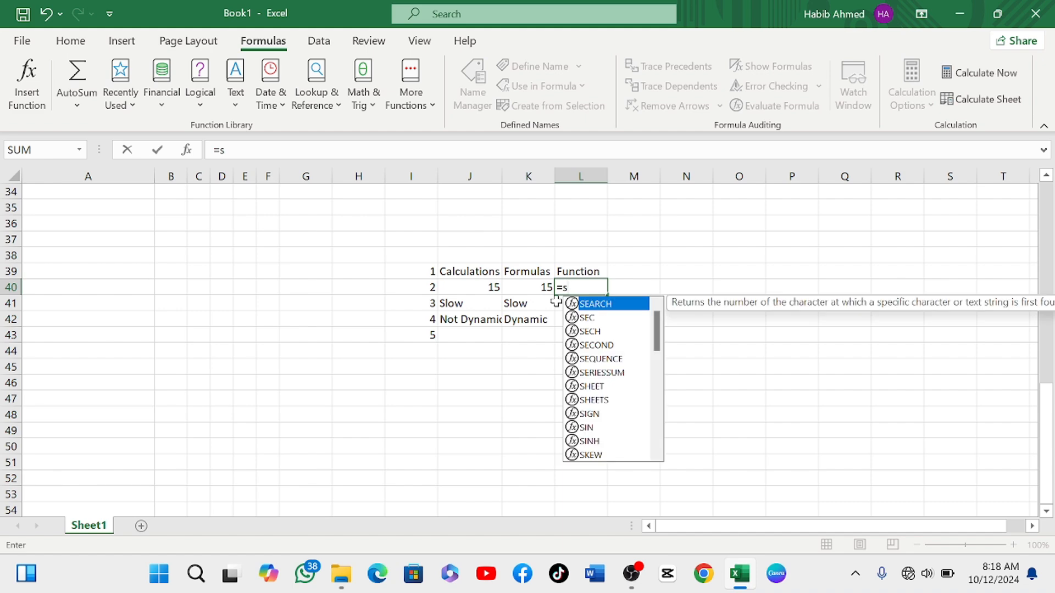
pyautogui.write('um')
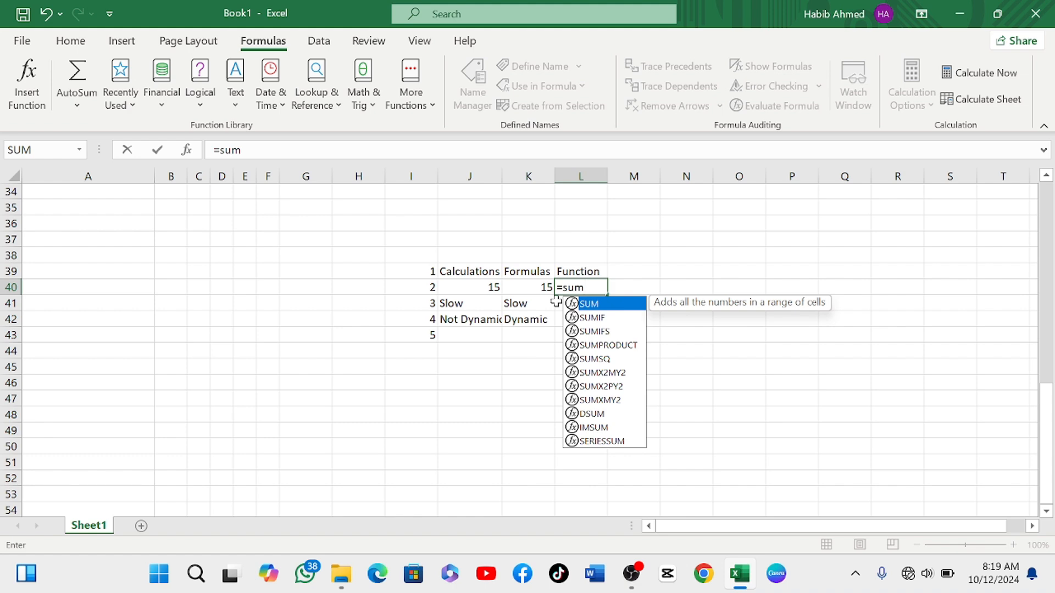
pyautogui.press('Tab')
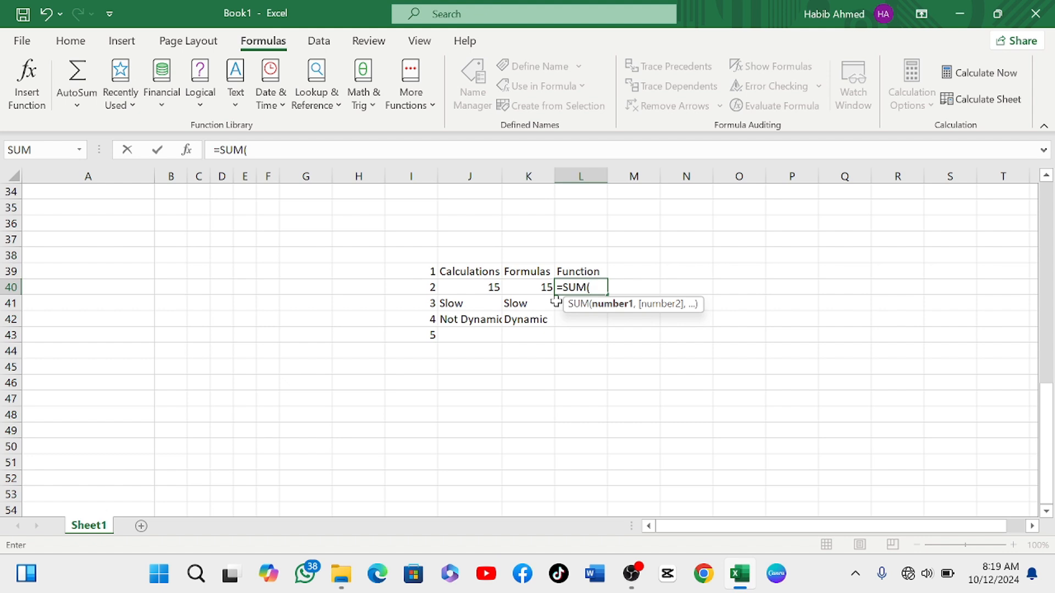
pyautogui.click(426, 270)
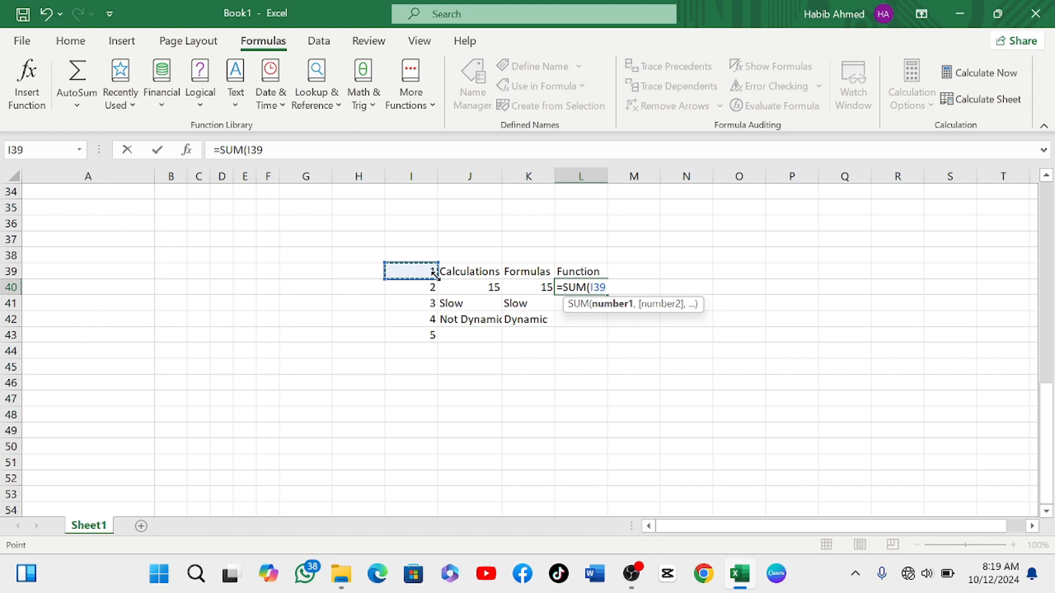
pyautogui.click(435, 282)
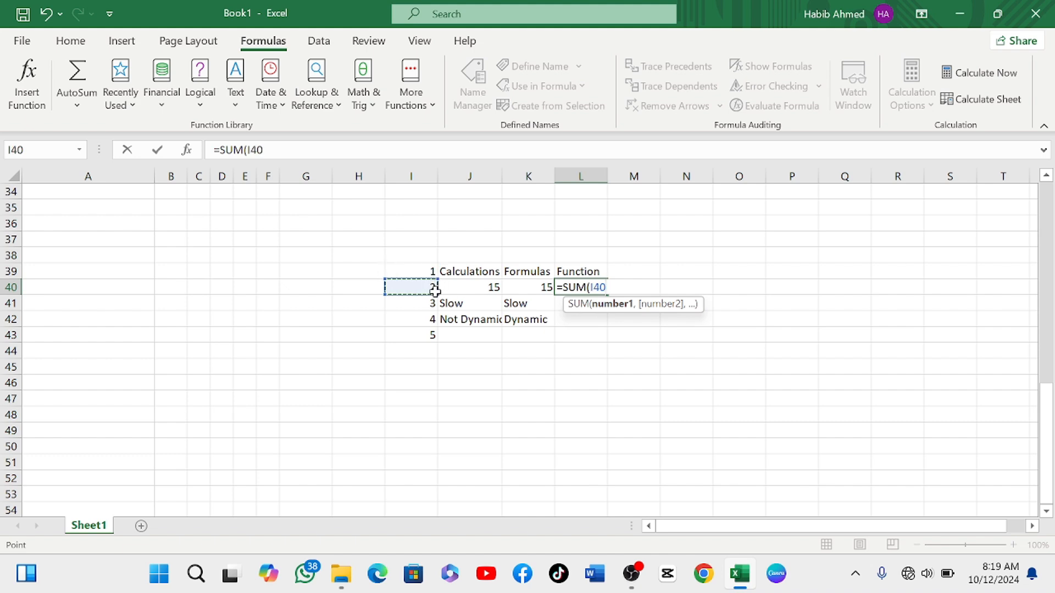
pyautogui.click(435, 273)
pyautogui.moveTo(435, 273); pyautogui.dragTo(430, 338)
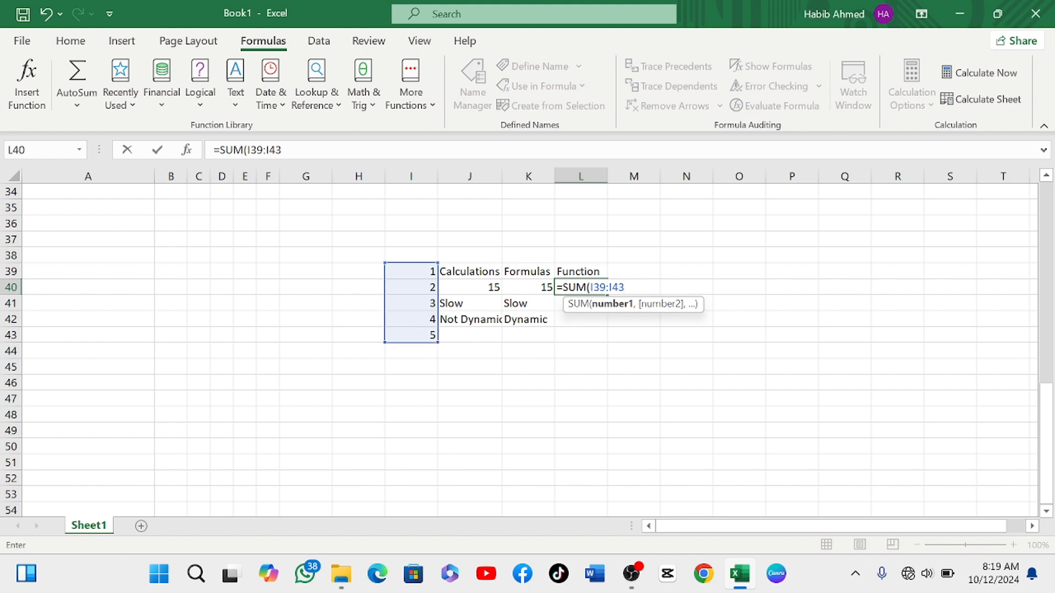
pyautogui.click(612, 304)
pyautogui.moveTo(643, 305); pyautogui.dragTo(676, 250)
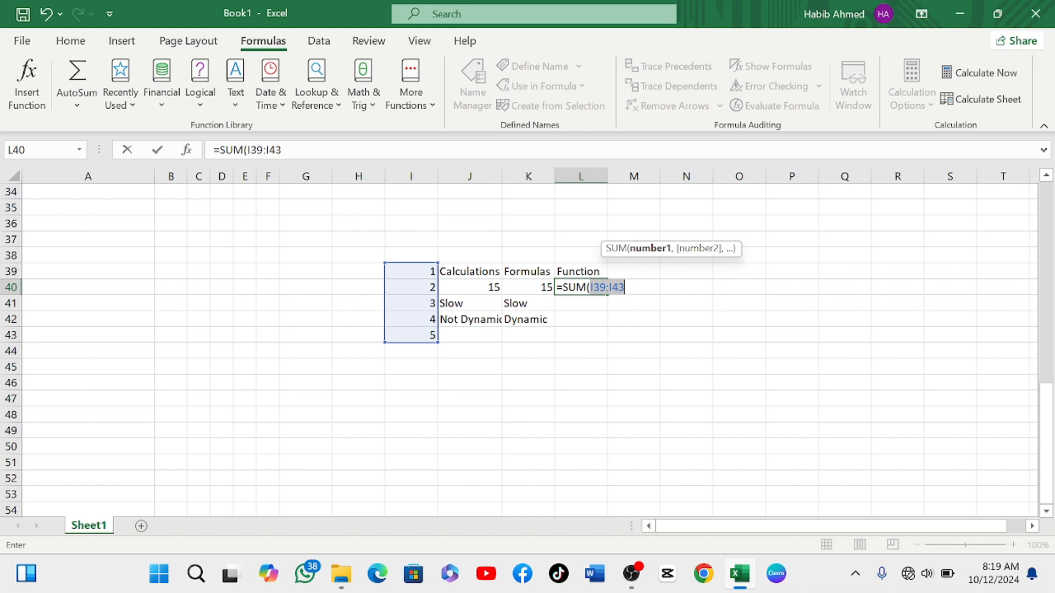
pyautogui.click(625, 288)
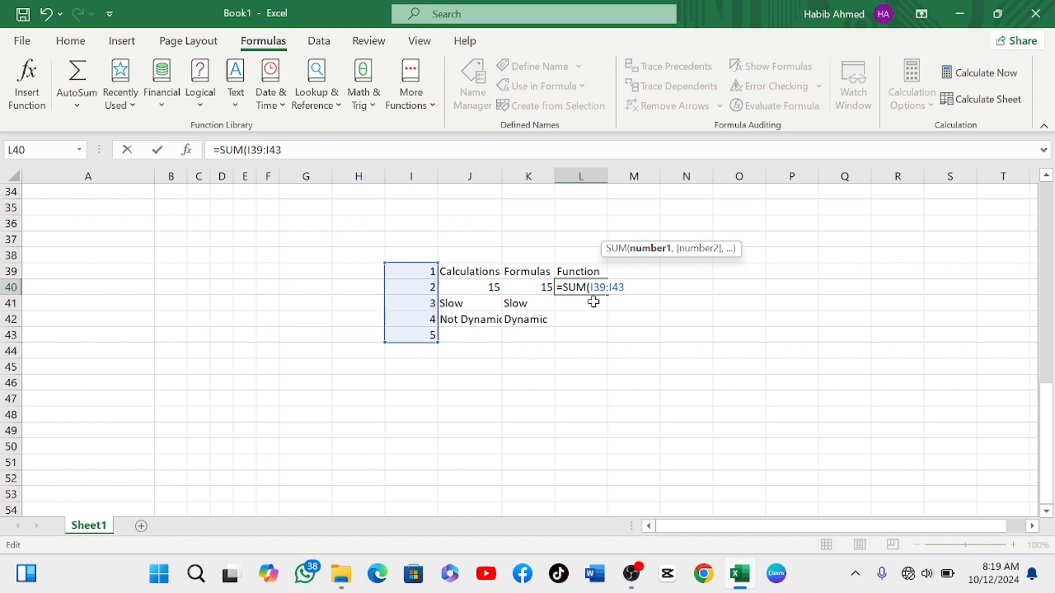
pyautogui.press('Return')
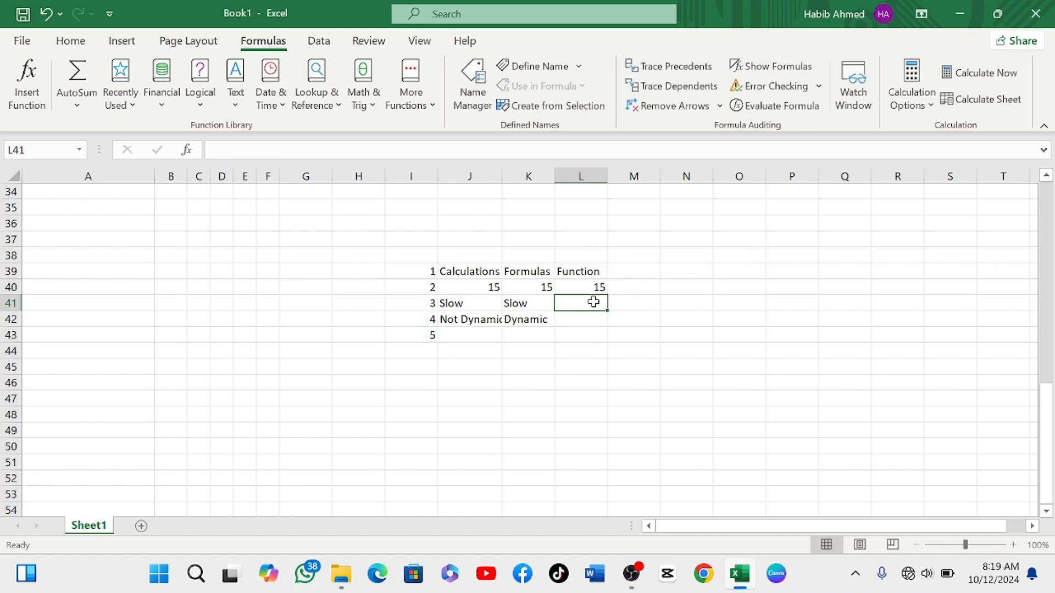
# - Enter the note Fast in L41 below the SUM result, and change I43 to 10 to test the function
pyautogui.write('Fast')
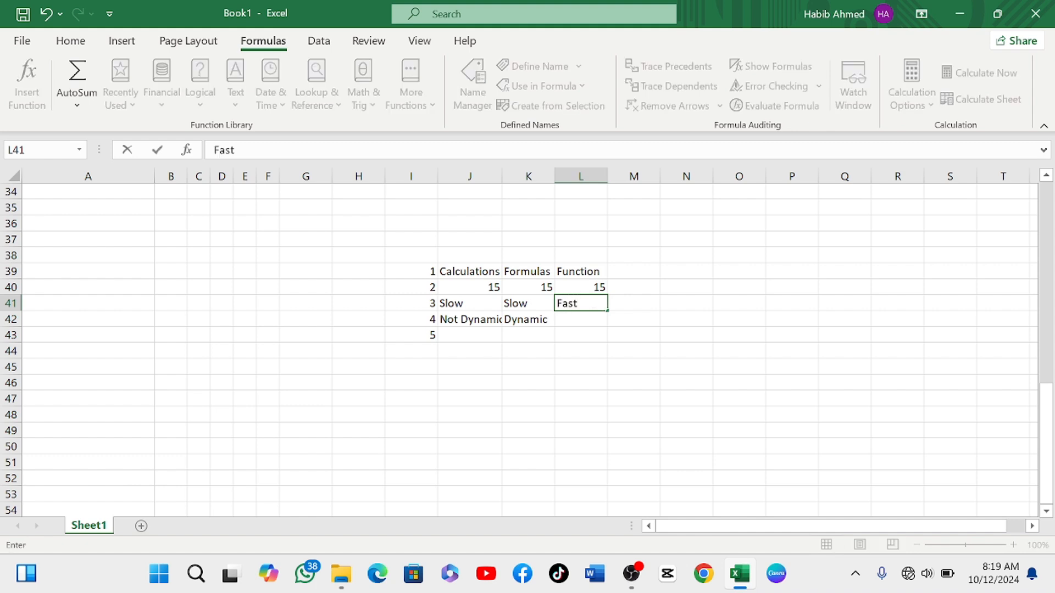
pyautogui.click(428, 337)
pyautogui.press('BackSpace')
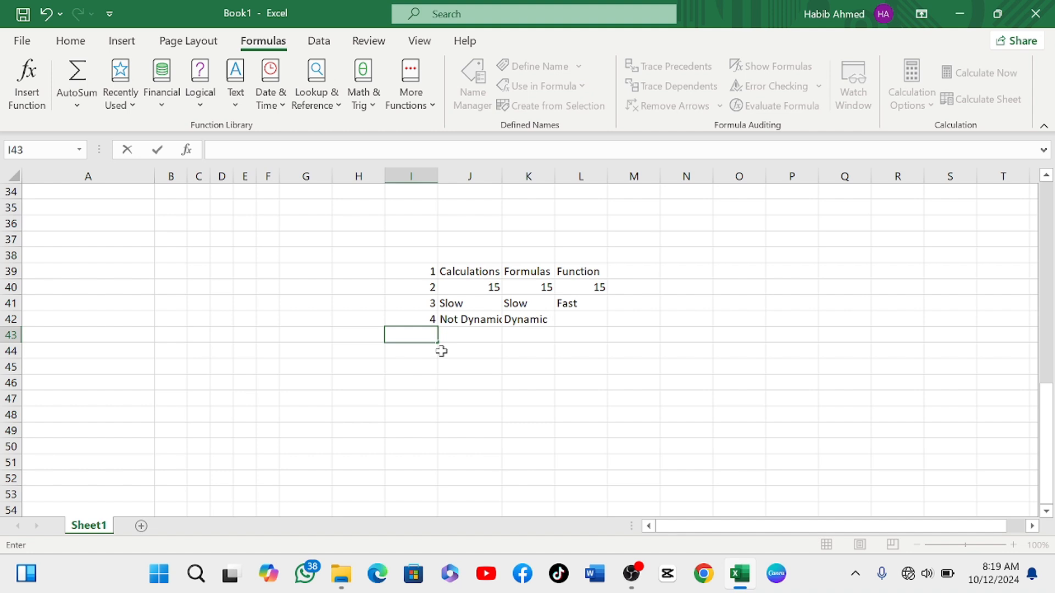
pyautogui.write('10')
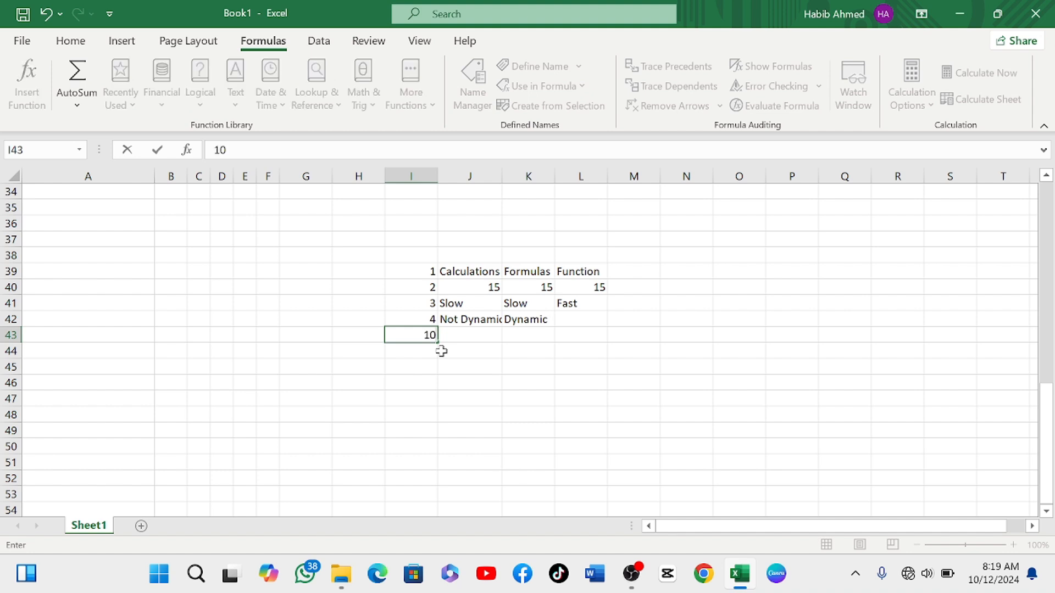
# - Enter the note Dynamic in L42 below Fast, and set I43 back to 5
pyautogui.click(583, 322)
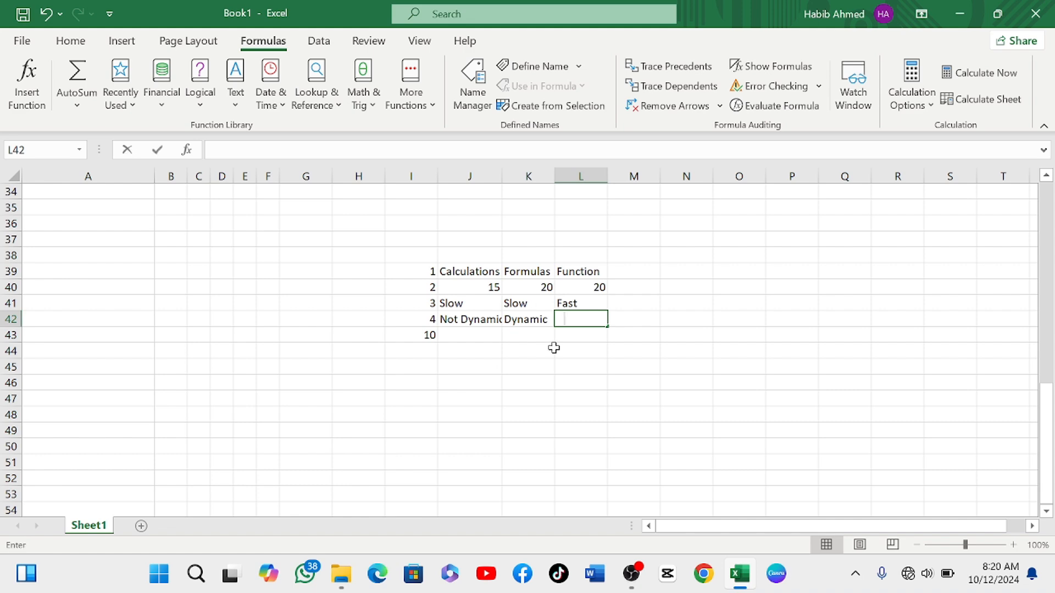
pyautogui.write('Dynam')
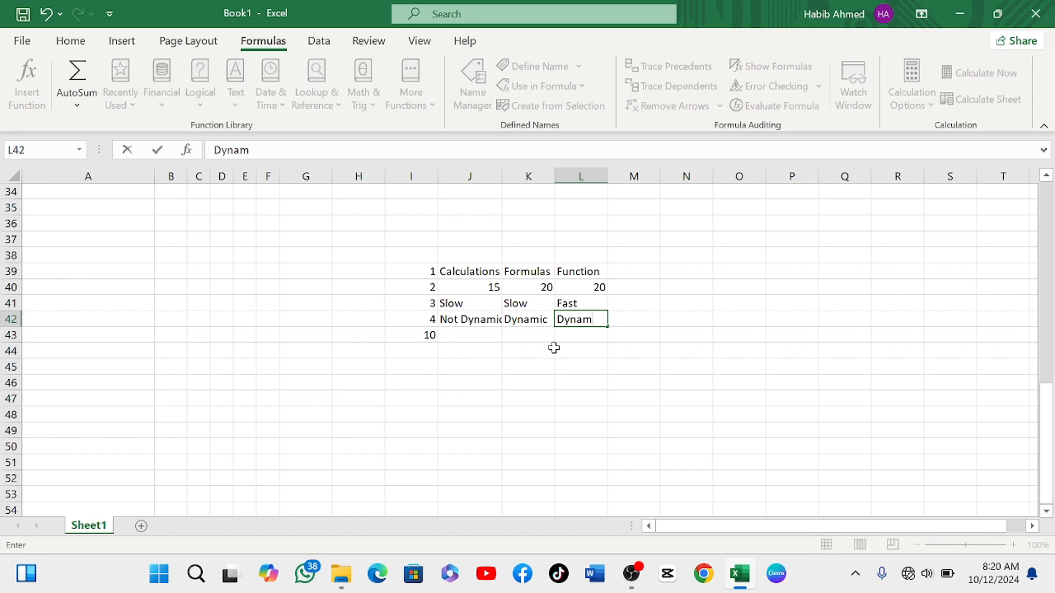
pyautogui.write('ic')
pyautogui.click(428, 336)
pyautogui.press('BackSpace')
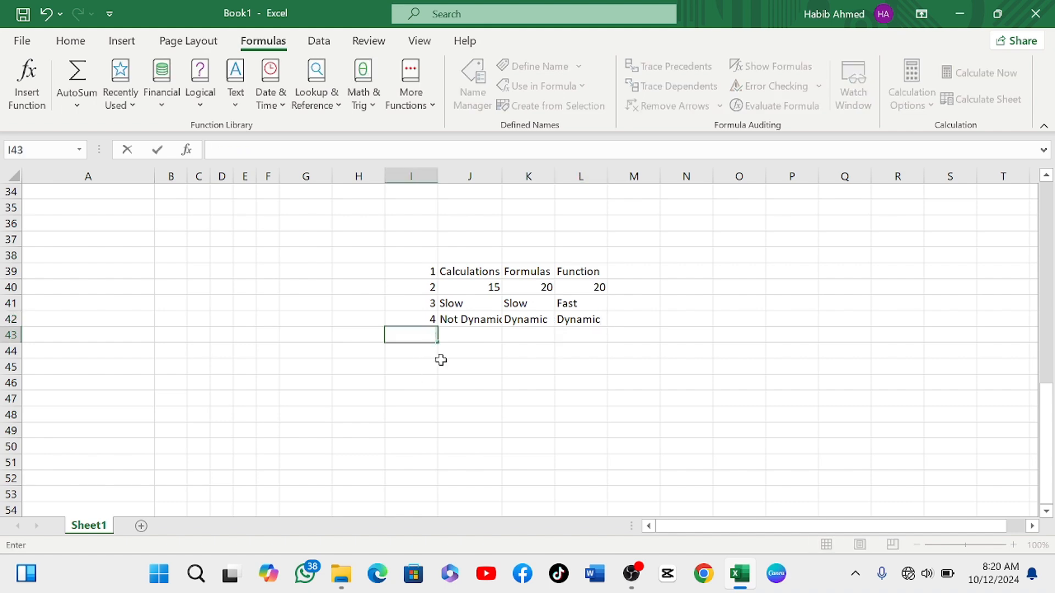
pyautogui.write('5')
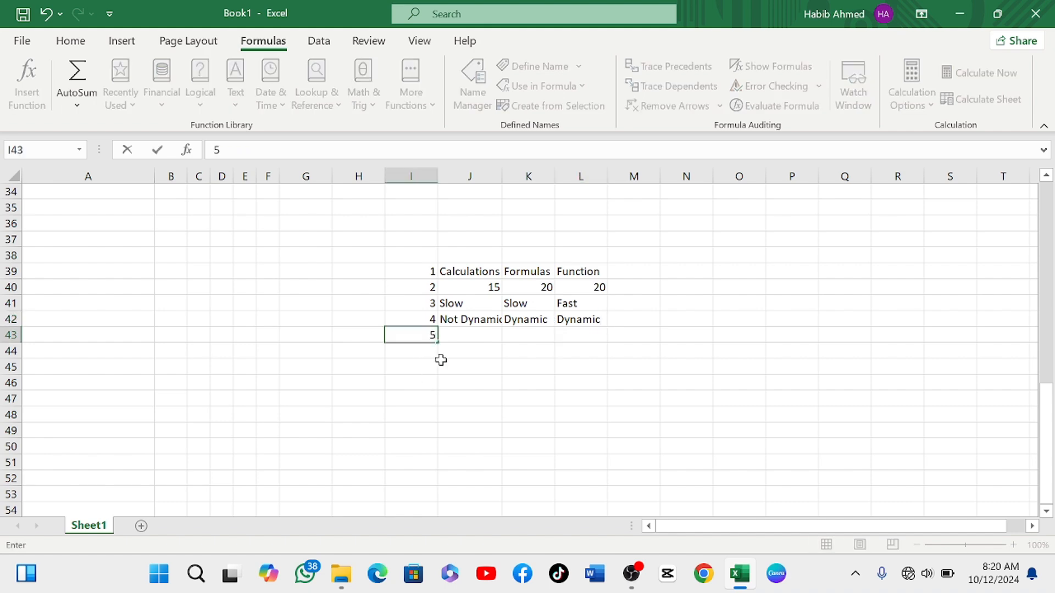
pyautogui.click(560, 336)
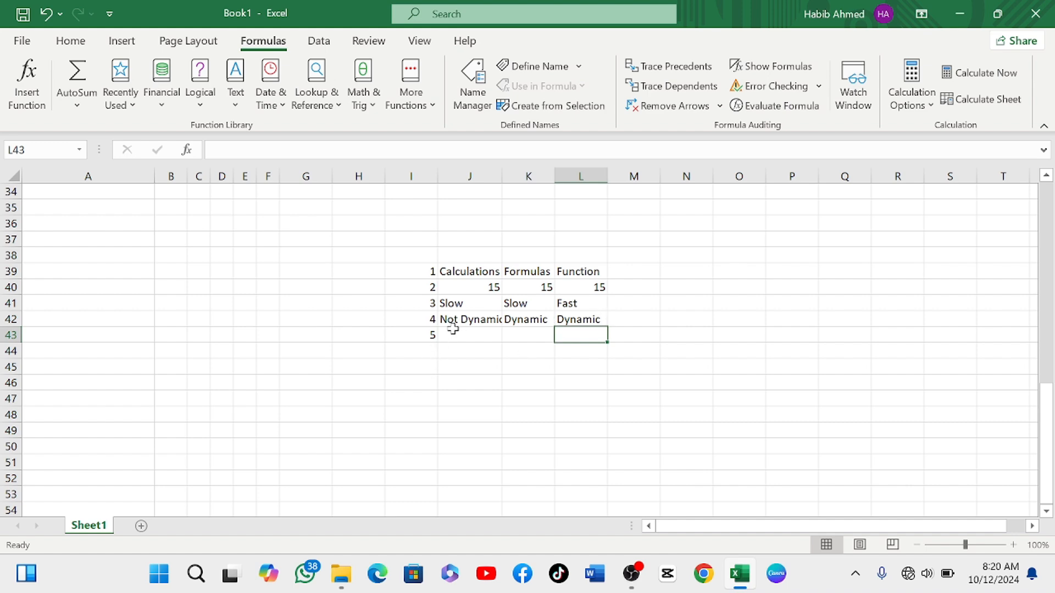
# - Clear L40 and re-enter the SUM function over the range I39:I43
pyautogui.click(586, 289)
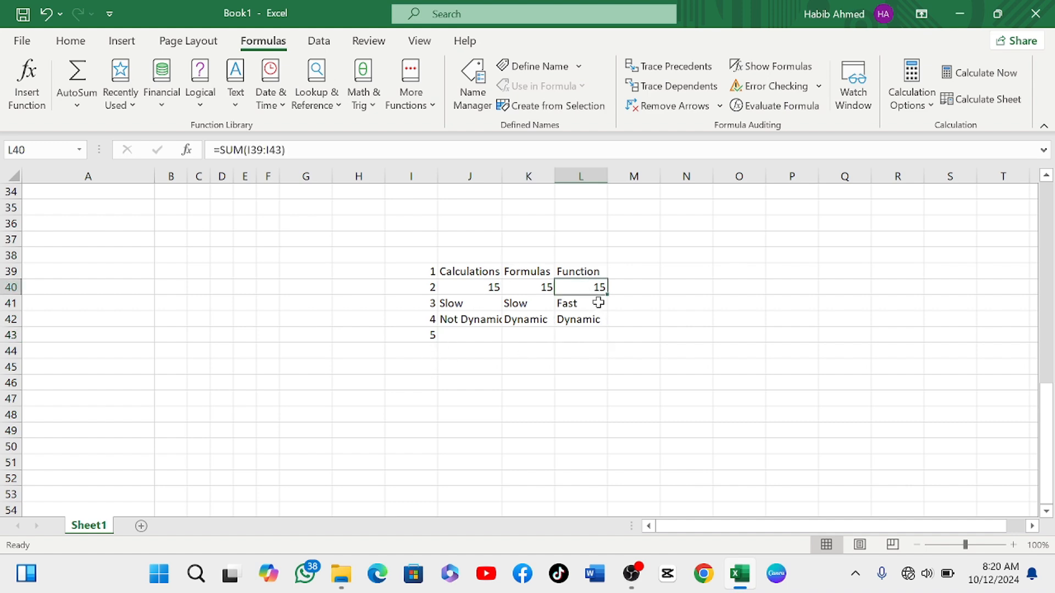
pyautogui.press('BackSpace')
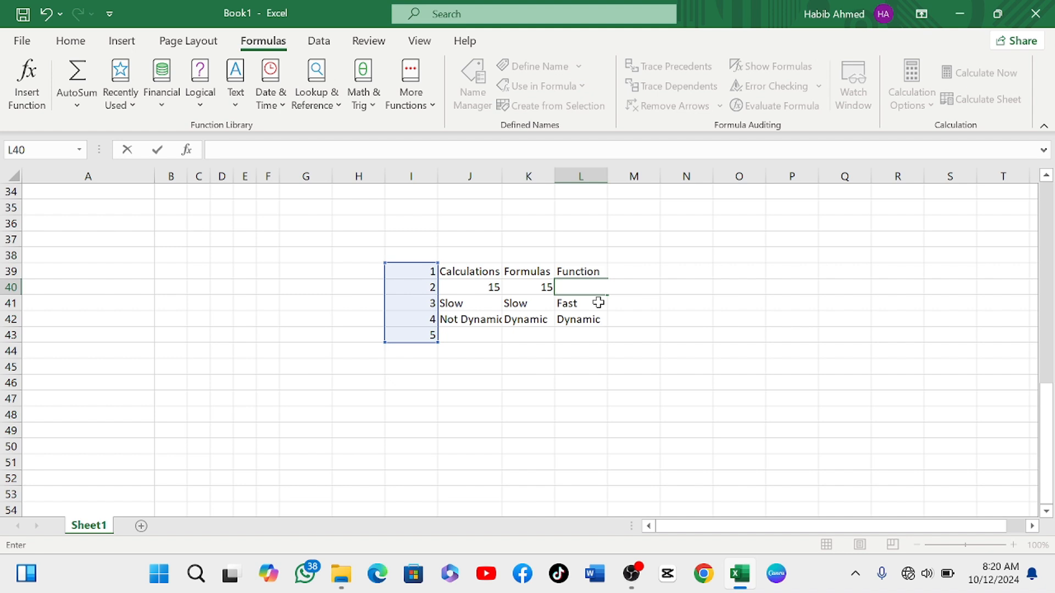
pyautogui.write('=')
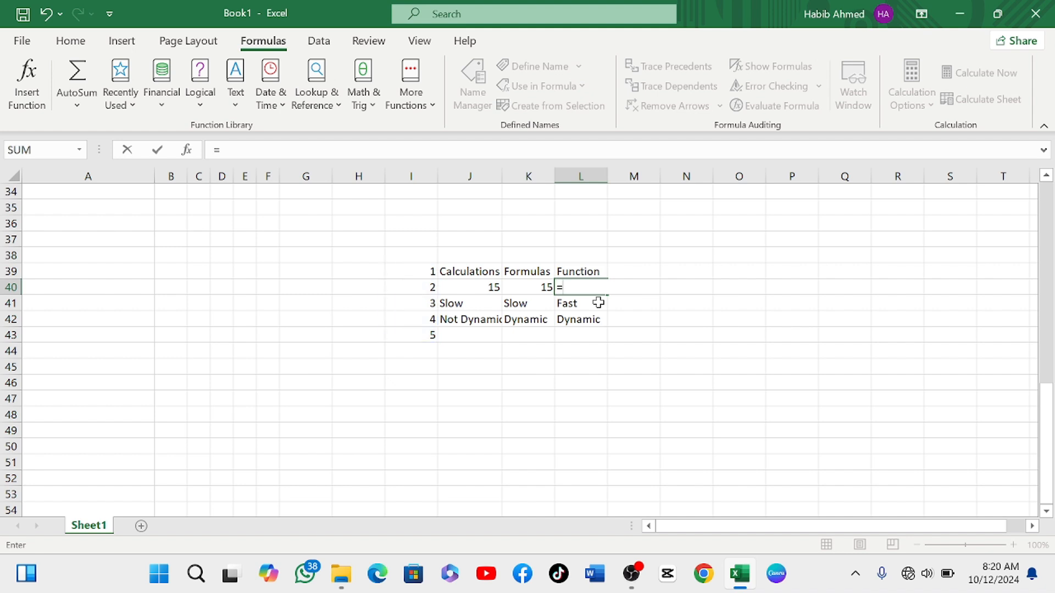
pyautogui.write('sum')
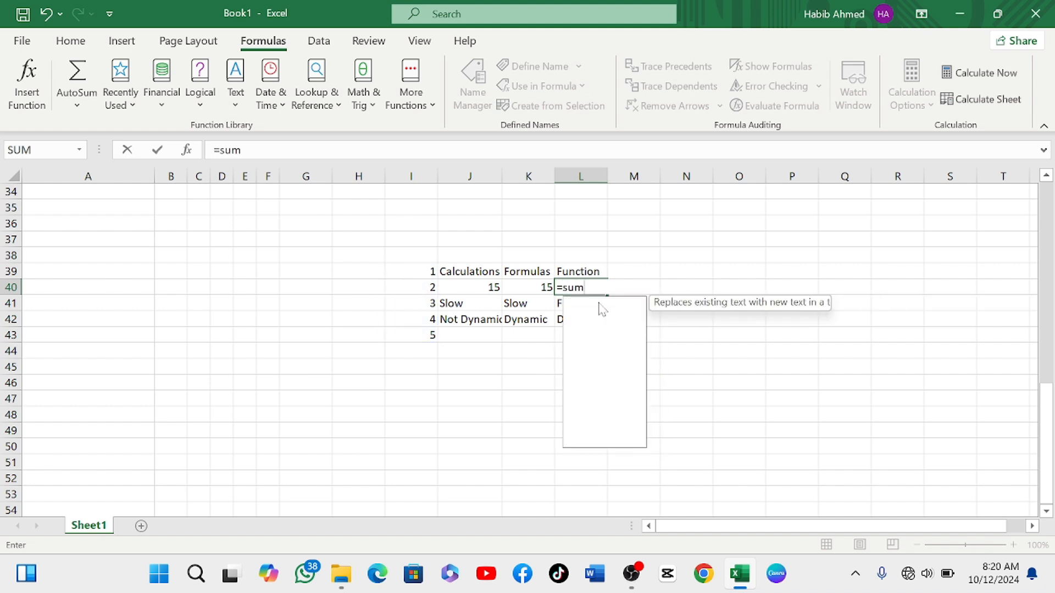
pyautogui.doubleClick(599, 305)
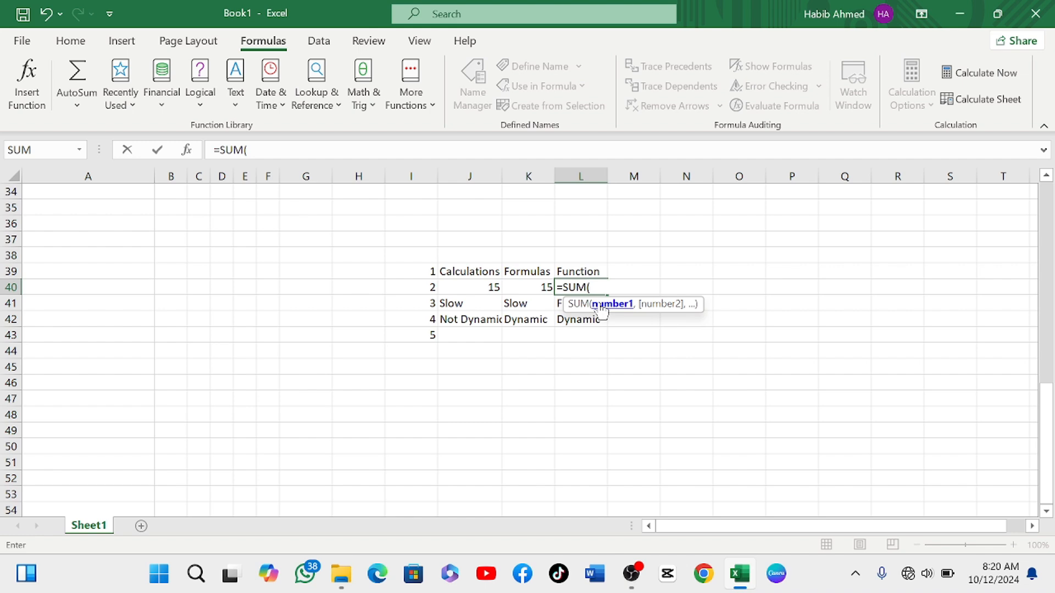
pyautogui.moveTo(417, 271); pyautogui.dragTo(431, 344)
pyautogui.press('Return')
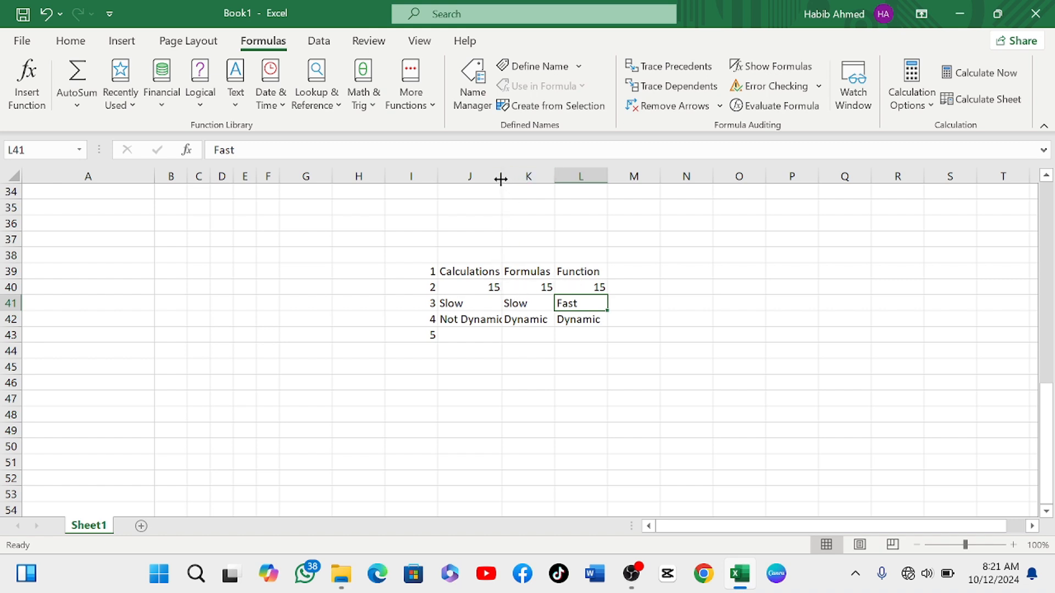
# - Widen column J slightly so that the note Not Dynamic fits in its cell
pyautogui.moveTo(500, 179); pyautogui.dragTo(507, 179)
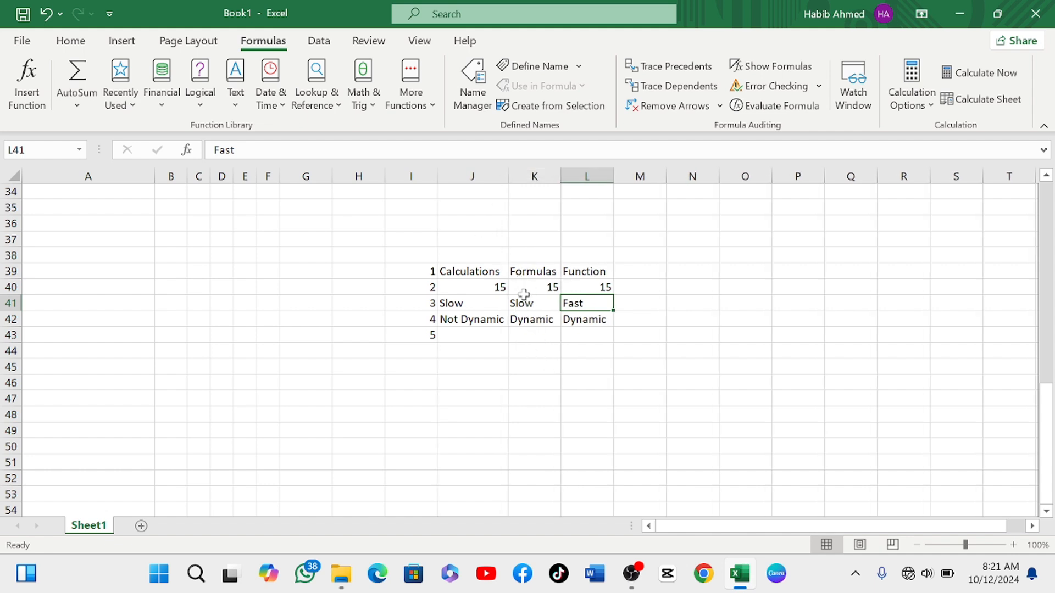
pyautogui.click(563, 349)
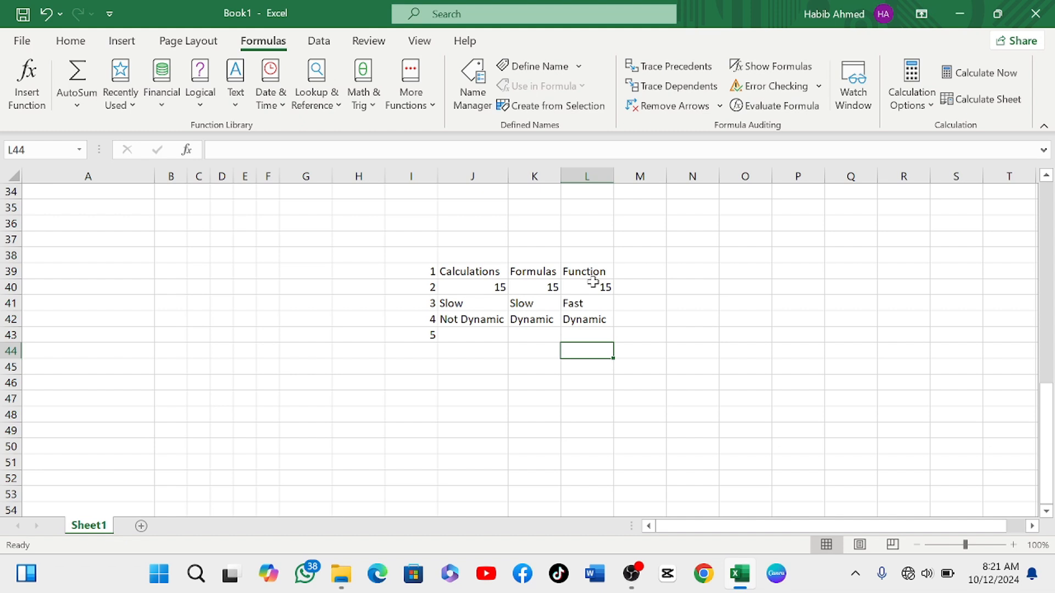
# - List the operations Multiply in K43 and Divide in K44, below Dynamic in the Formulas column
pyautogui.click(531, 337)
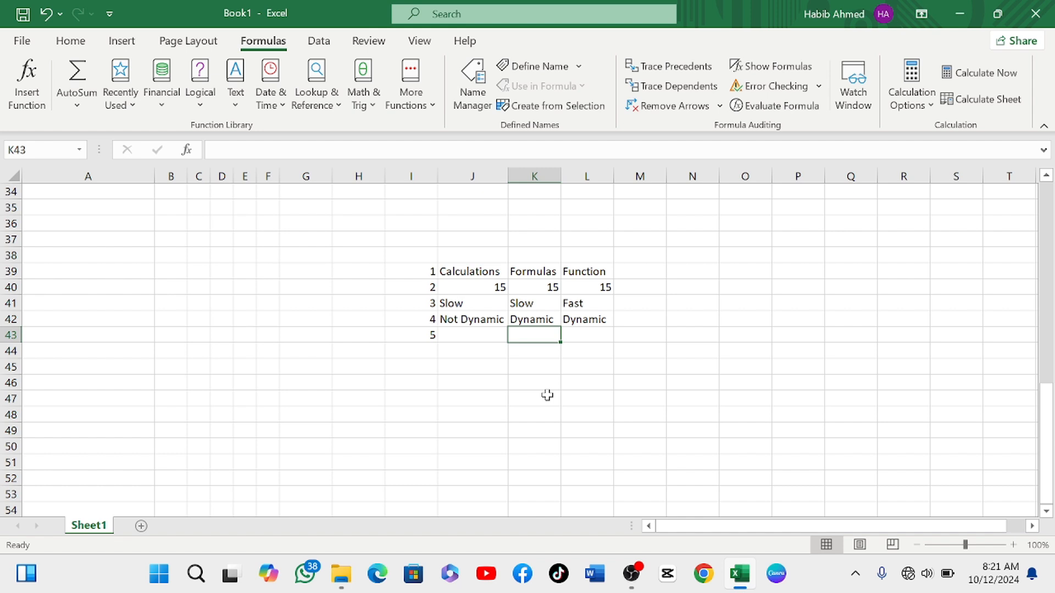
pyautogui.write('m')
pyautogui.press('BackSpace')
pyautogui.write('M')
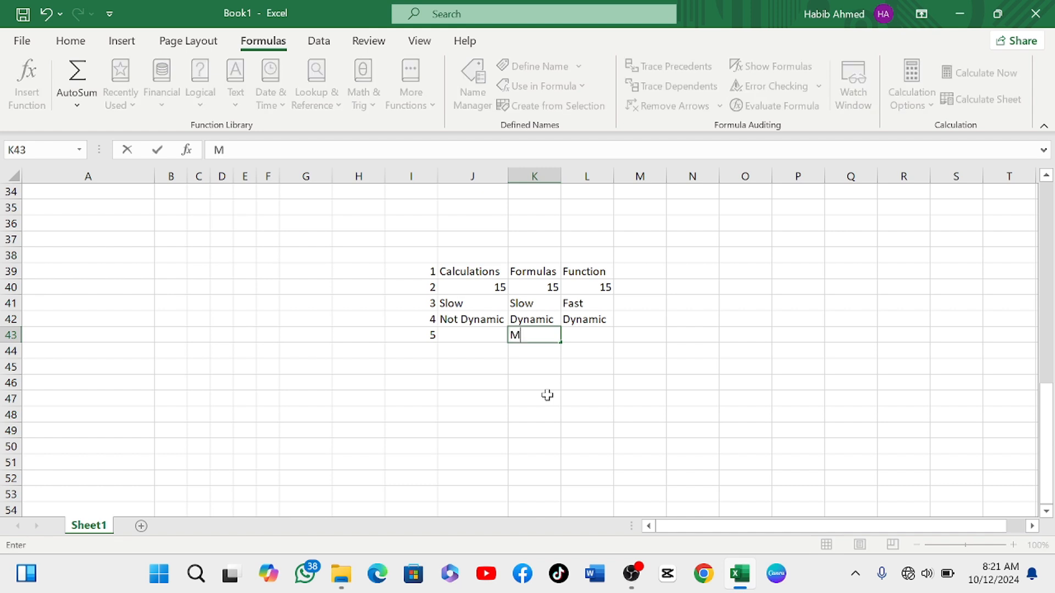
pyautogui.write('ultiply')
pyautogui.press('Return')
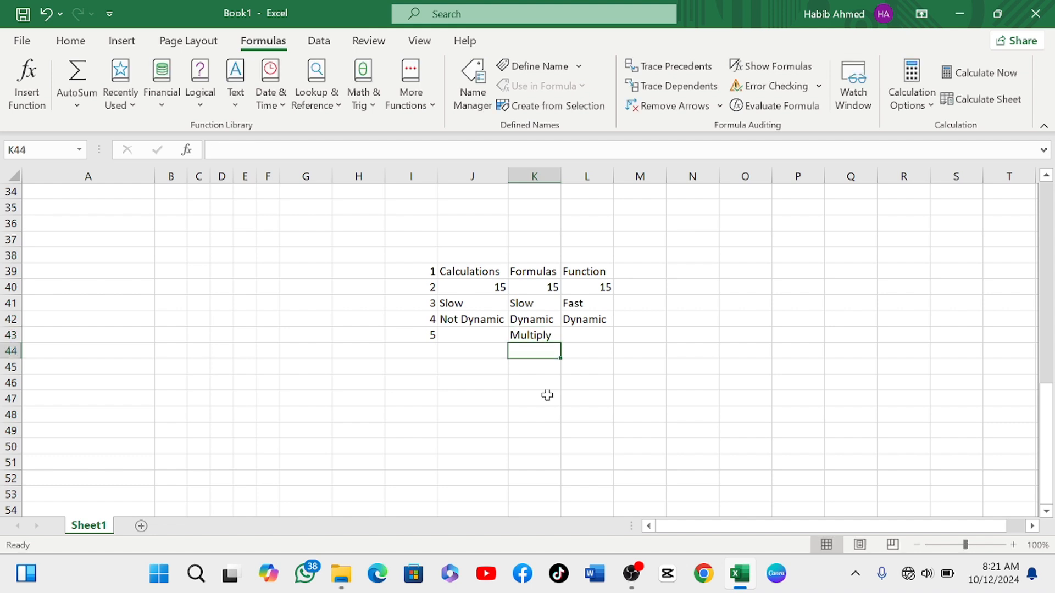
pyautogui.write('Div')
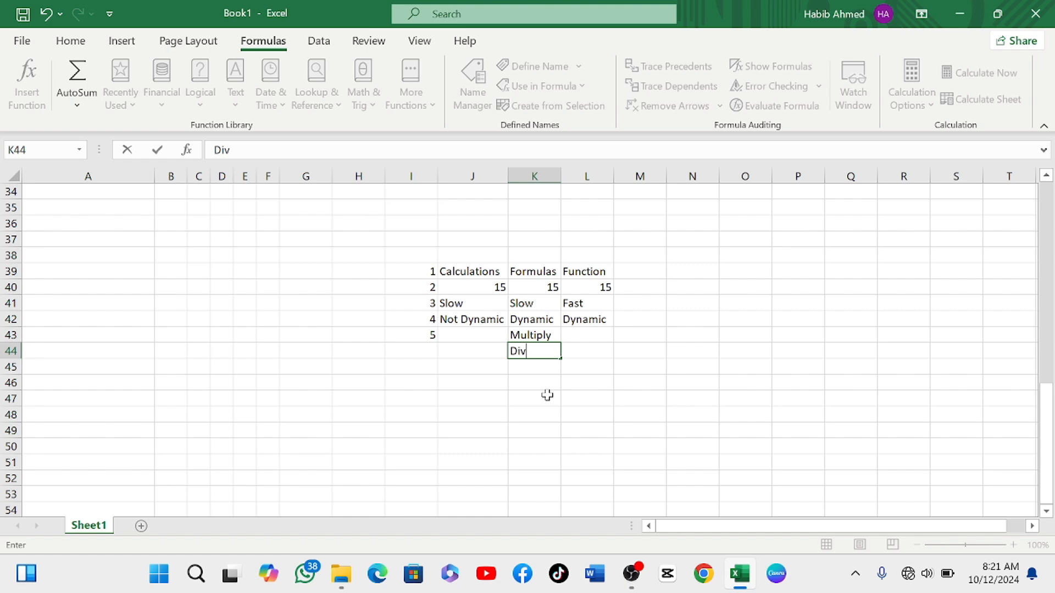
pyautogui.write('ide')
pyautogui.press('Return')
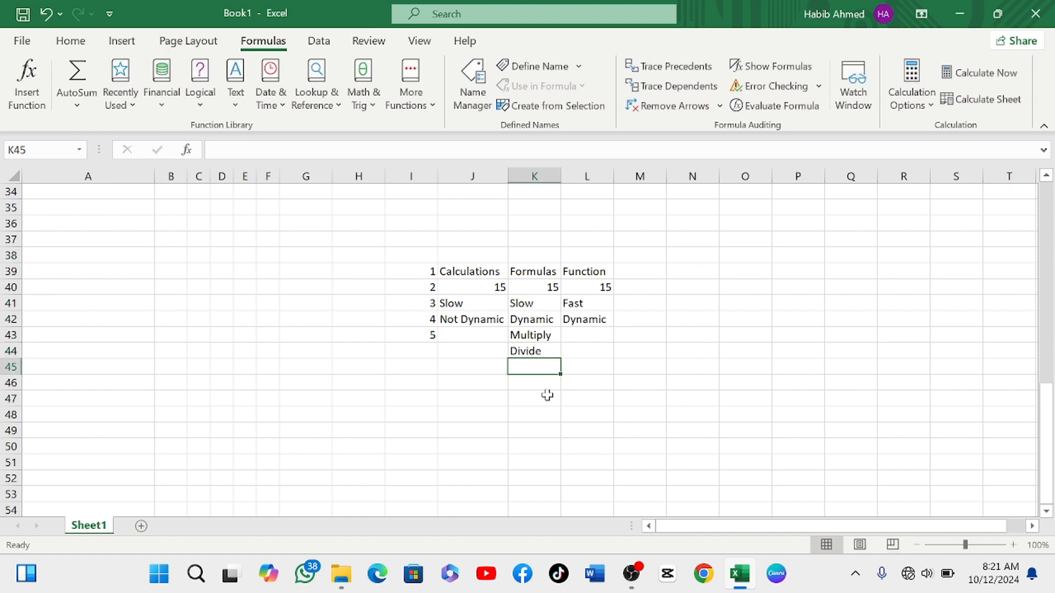
# - Continue the operations list under Formulas with Substract in K45 and Add in K46
pyautogui.write('Sub')
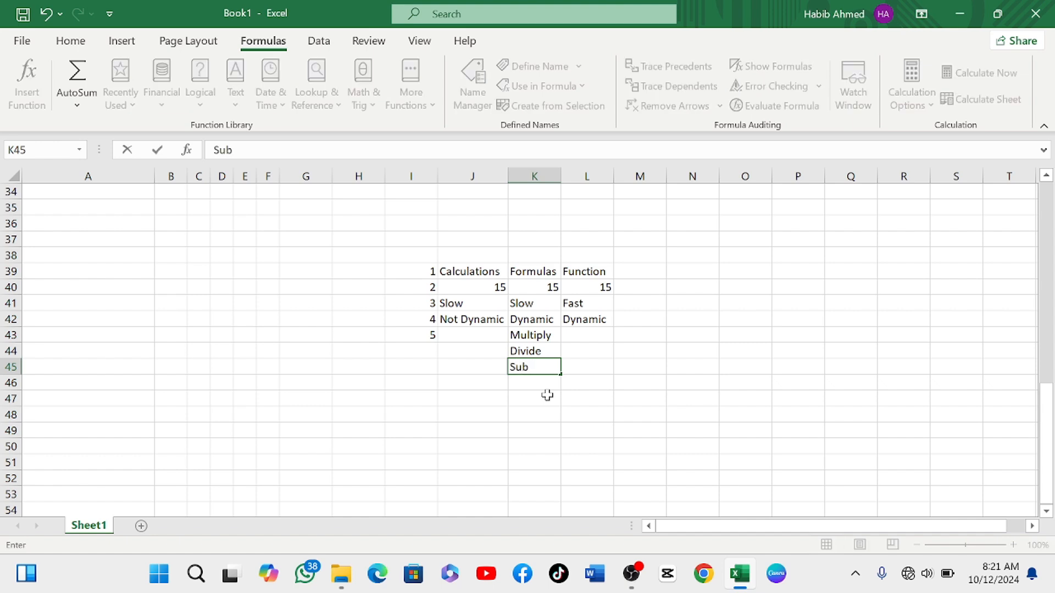
pyautogui.write('stract')
pyautogui.press('Return')
pyautogui.write('aa')
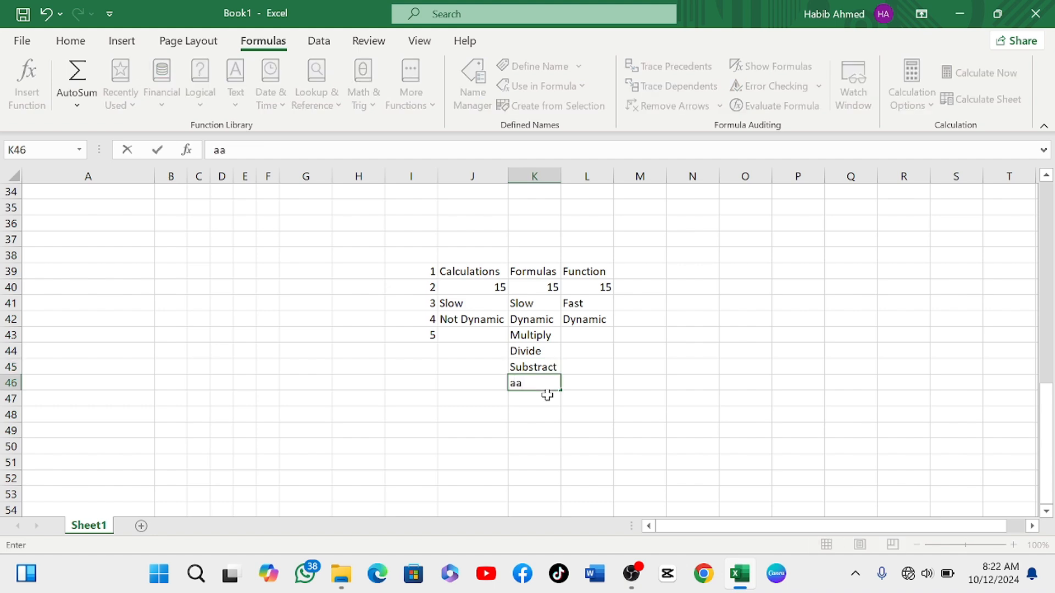
pyautogui.press('BackSpace')
pyautogui.press('BackSpace')
pyautogui.write('ADD')
pyautogui.press('BackSpace')
pyautogui.press('BackSpace')
pyautogui.write('dd')
pyautogui.click(601, 388)
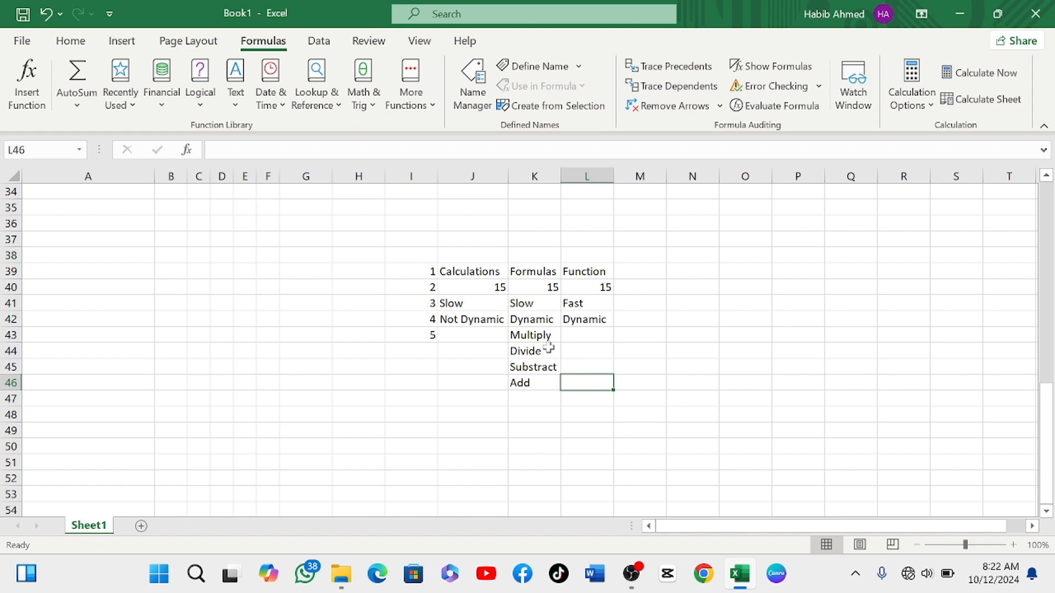
pyautogui.scroll(11, 485, 414)
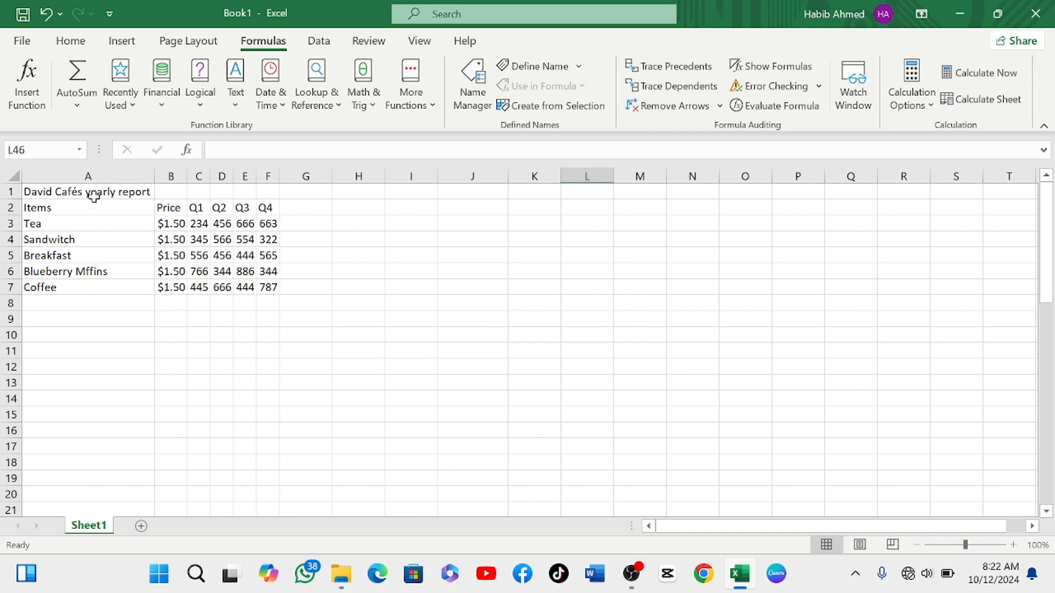
pyautogui.click(302, 207)
pyautogui.scroll(-13, 330, 302)
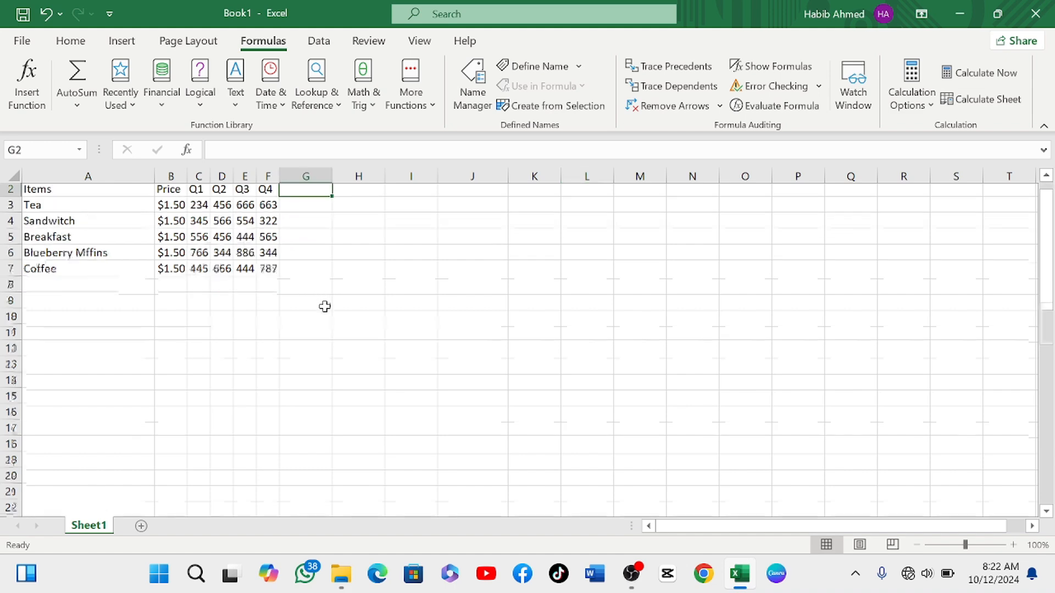
# - Add the column header Total Items Sold in G2, beside the Q4 header of the yearly report
pyautogui.scroll(3, 338, 308)
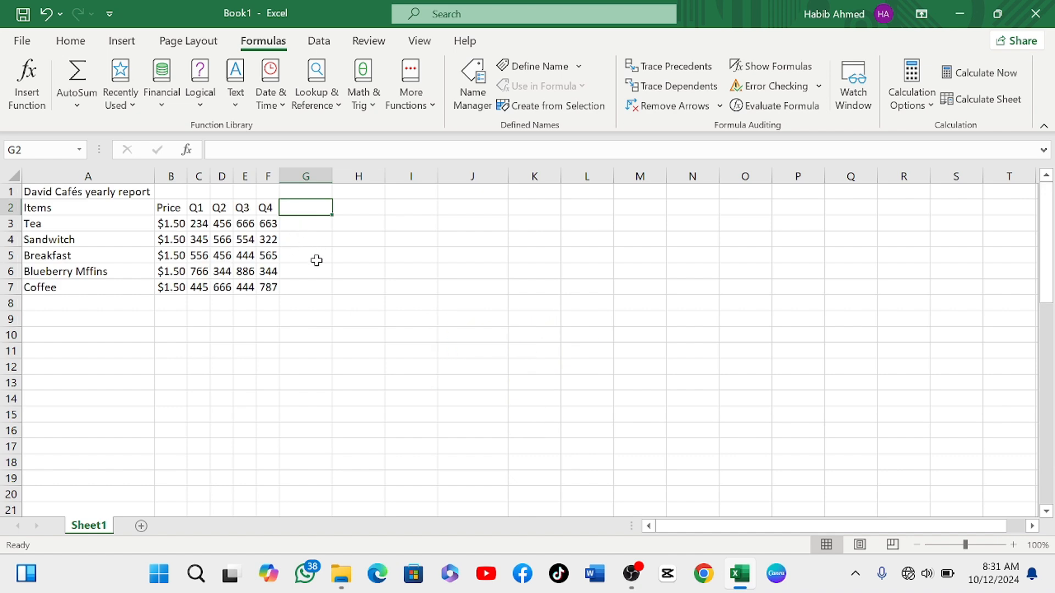
pyautogui.write('Tot')
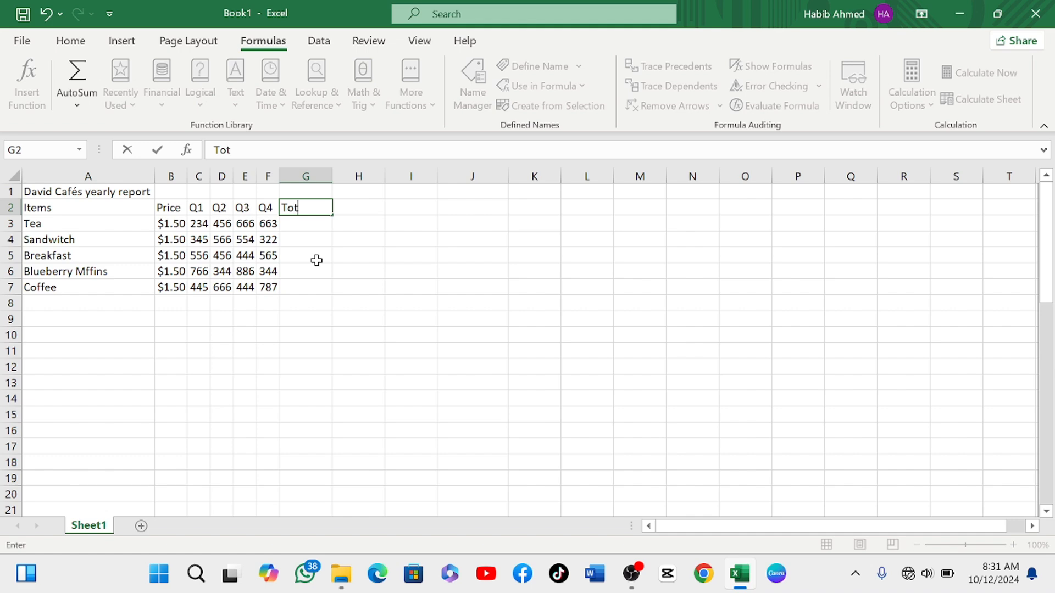
pyautogui.write('al Items S')
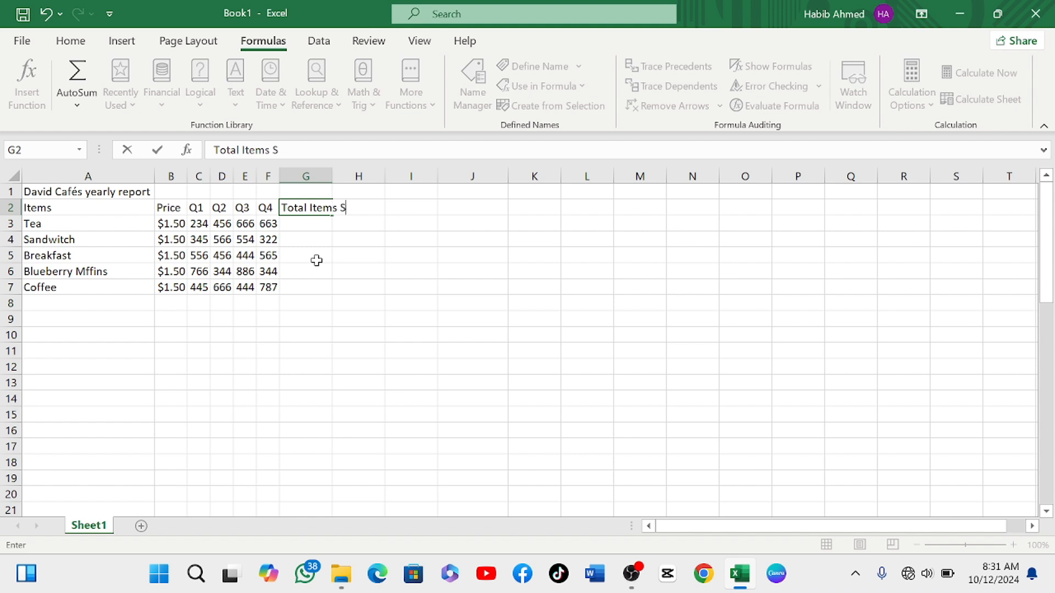
pyautogui.write('old')
# - Enter the header Toal sales in I2, in the header row of the yearly report
pyautogui.click(396, 206)
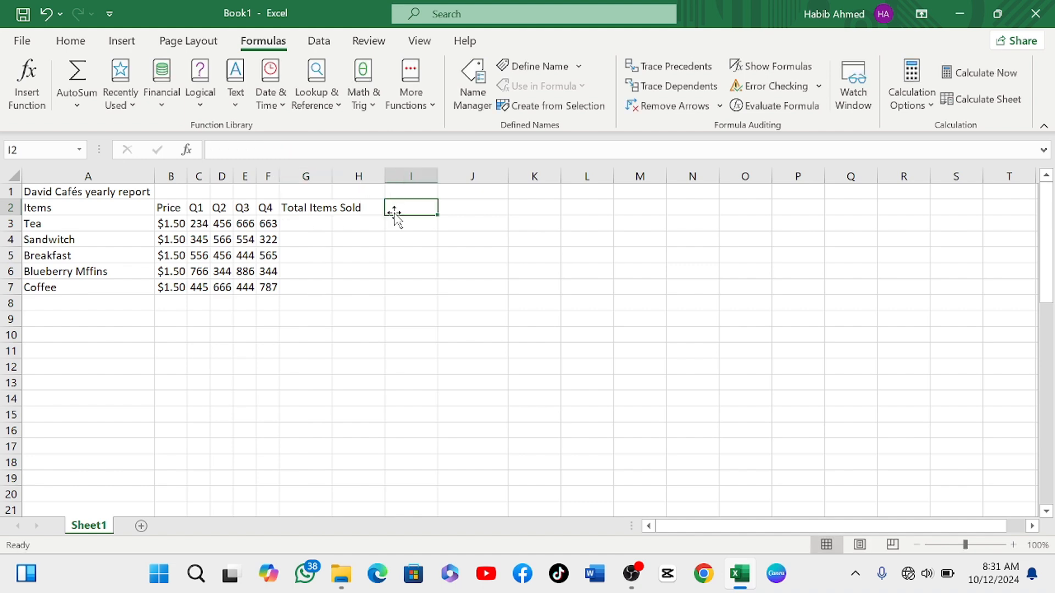
pyautogui.write('To')
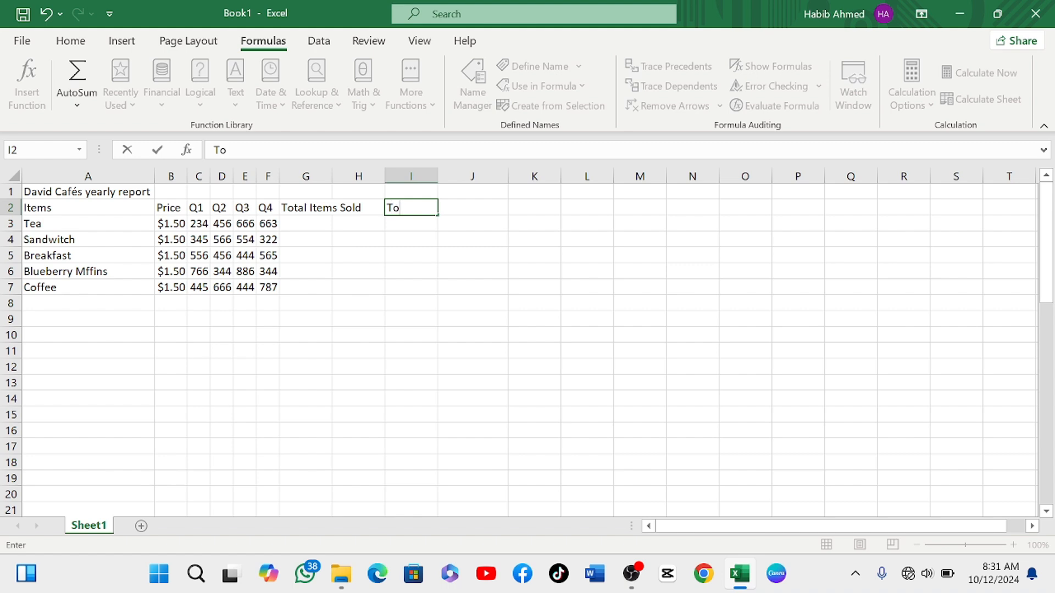
pyautogui.write('al sales')
# - AutoFit the width of every column in the sheet to its contents
pyautogui.click(12, 179)
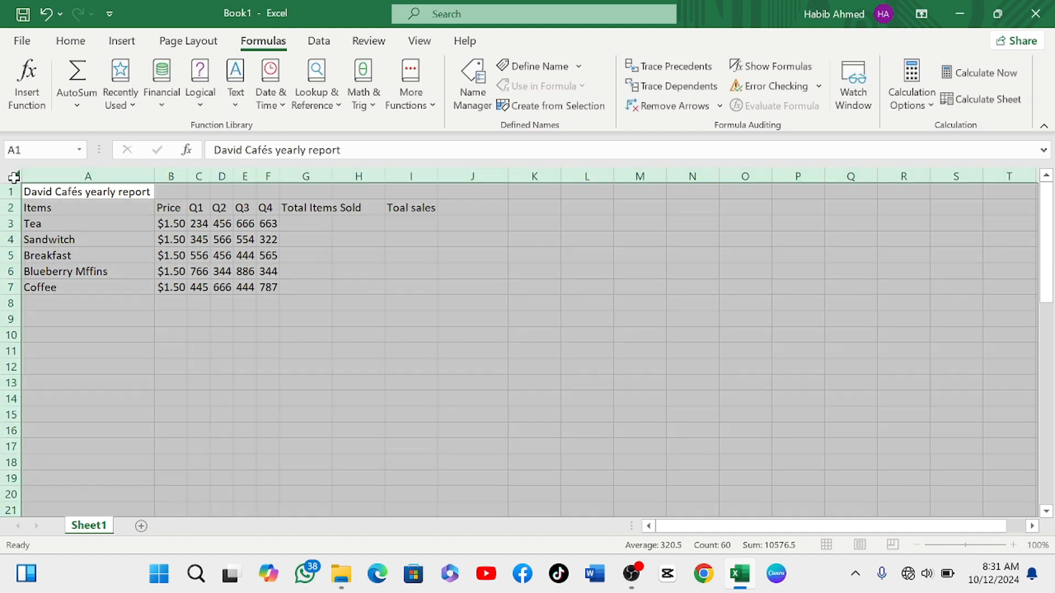
pyautogui.doubleClick(154, 176)
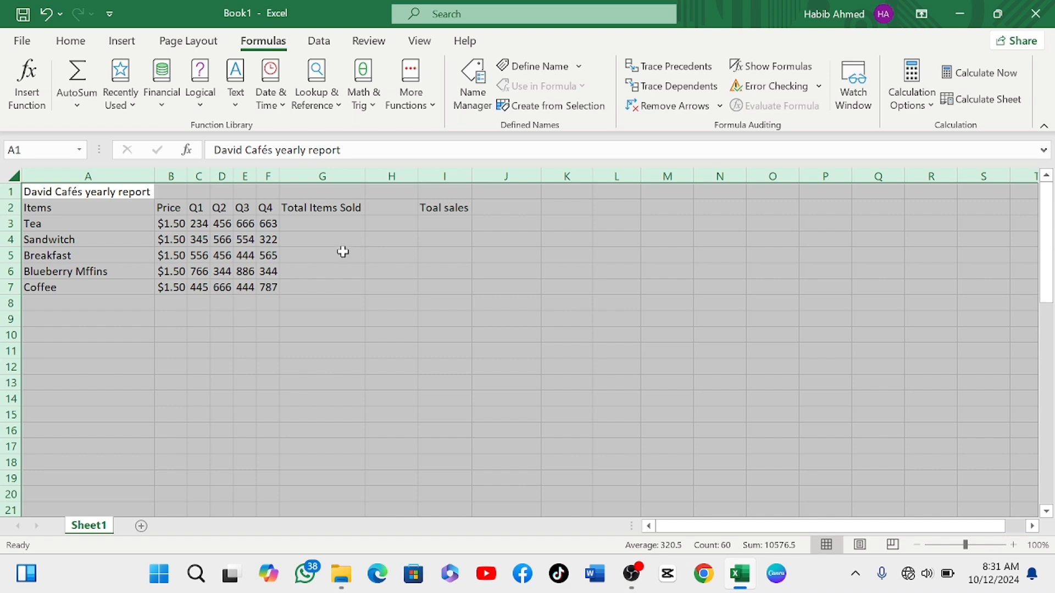
# - Total the Tea quantities for Q1 to Q4 in G3 with the SUM function over C3:F3
pyautogui.click(334, 226)
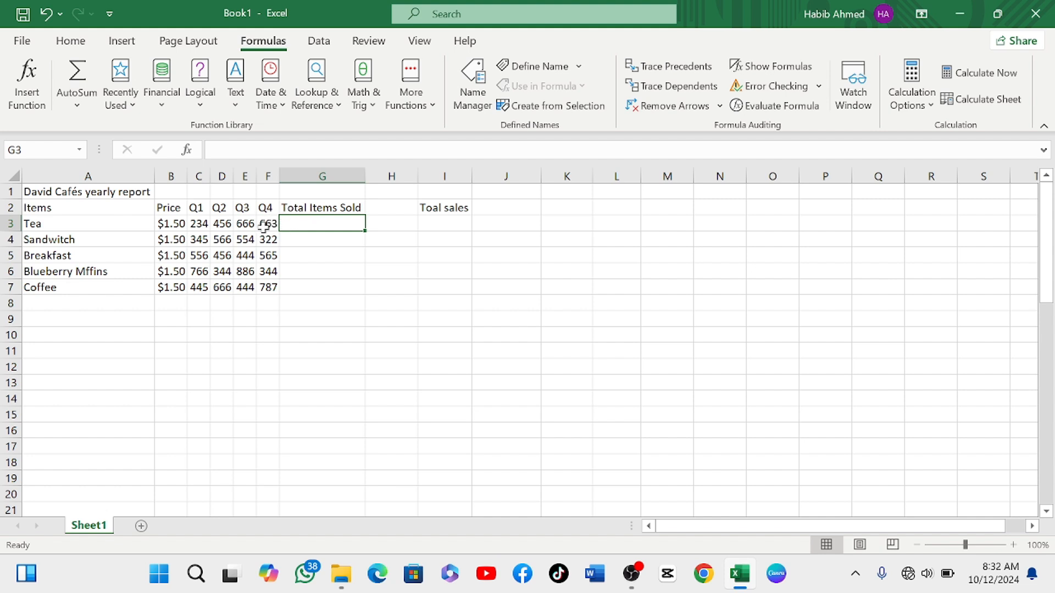
pyautogui.scroll(-7, 312, 264)
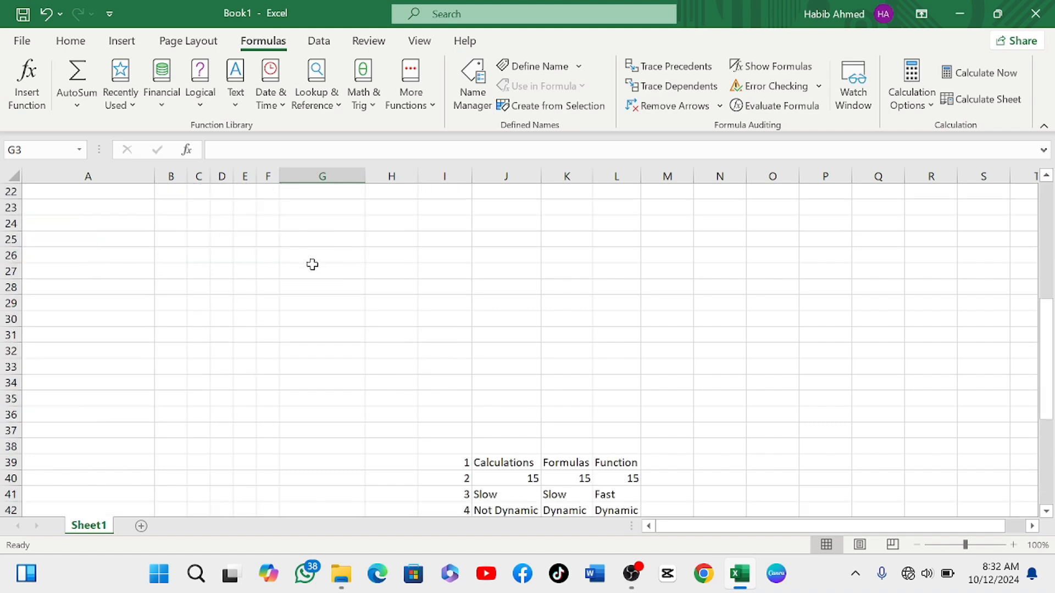
pyautogui.scroll(-3, 312, 264)
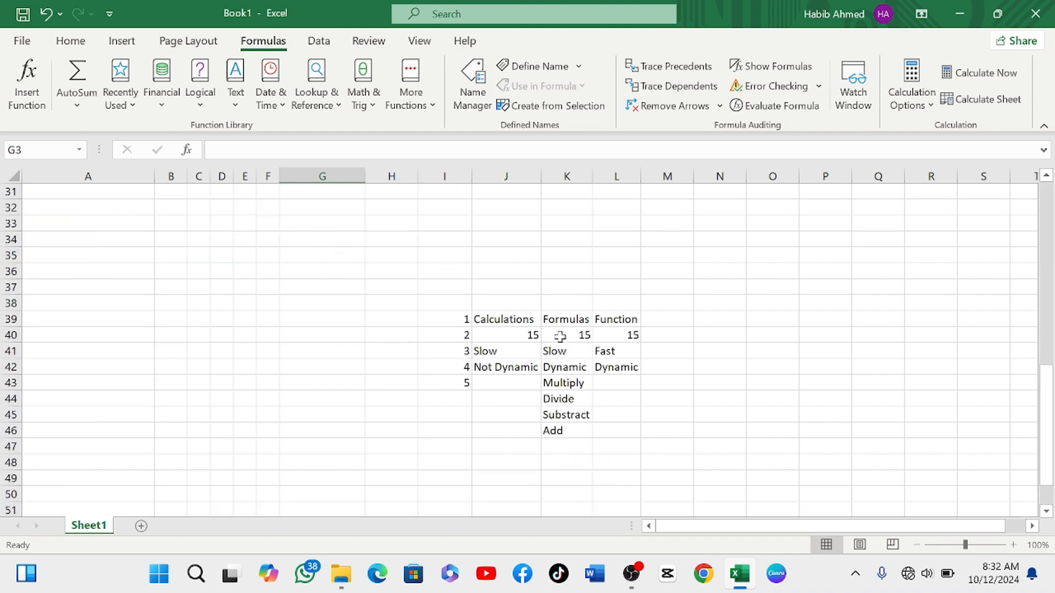
pyautogui.scroll(7, 501, 323)
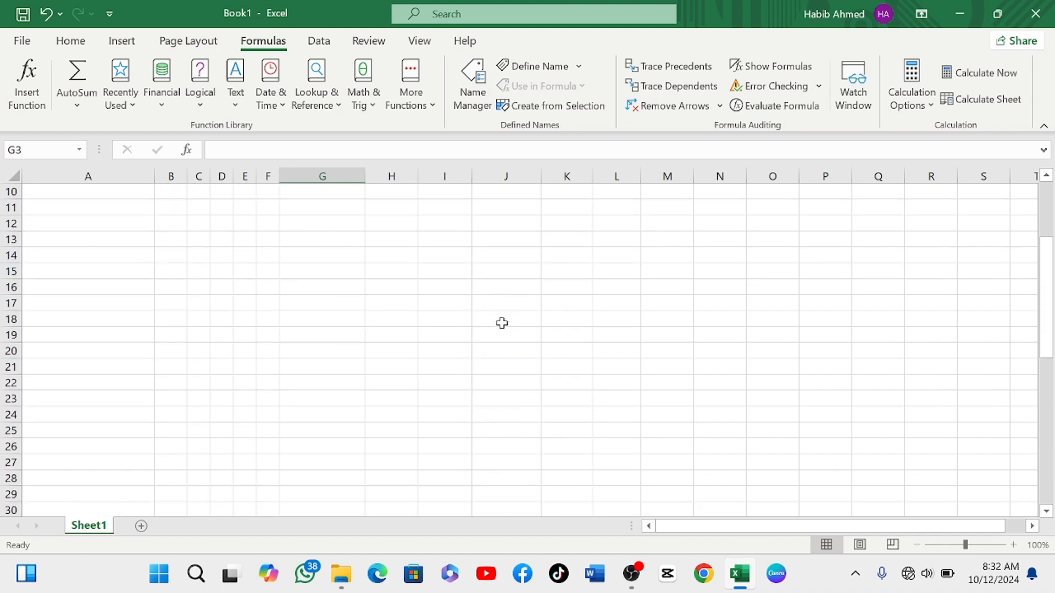
pyautogui.scroll(3, 502, 323)
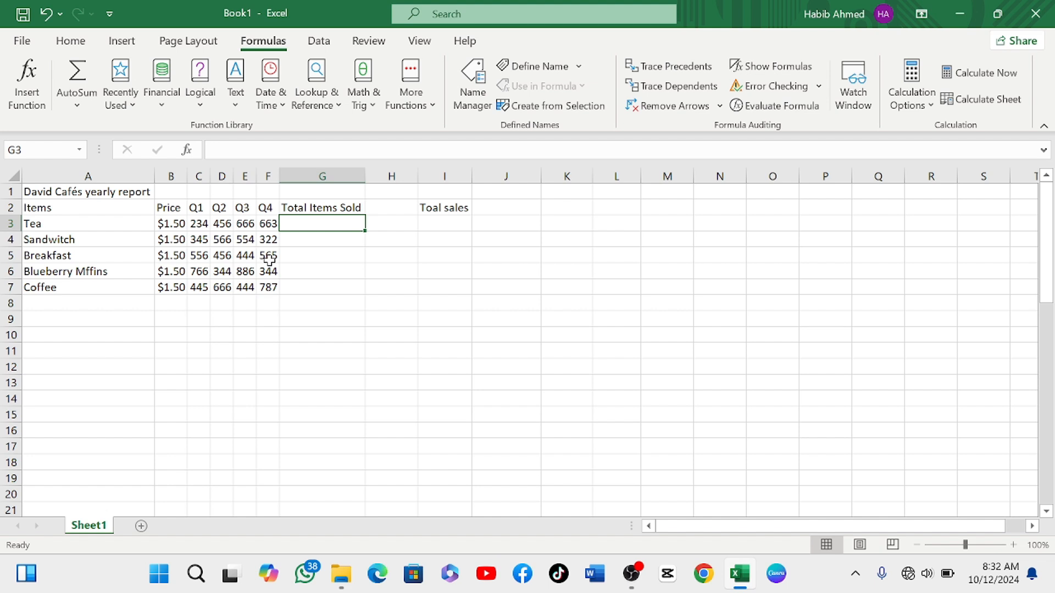
pyautogui.write('=')
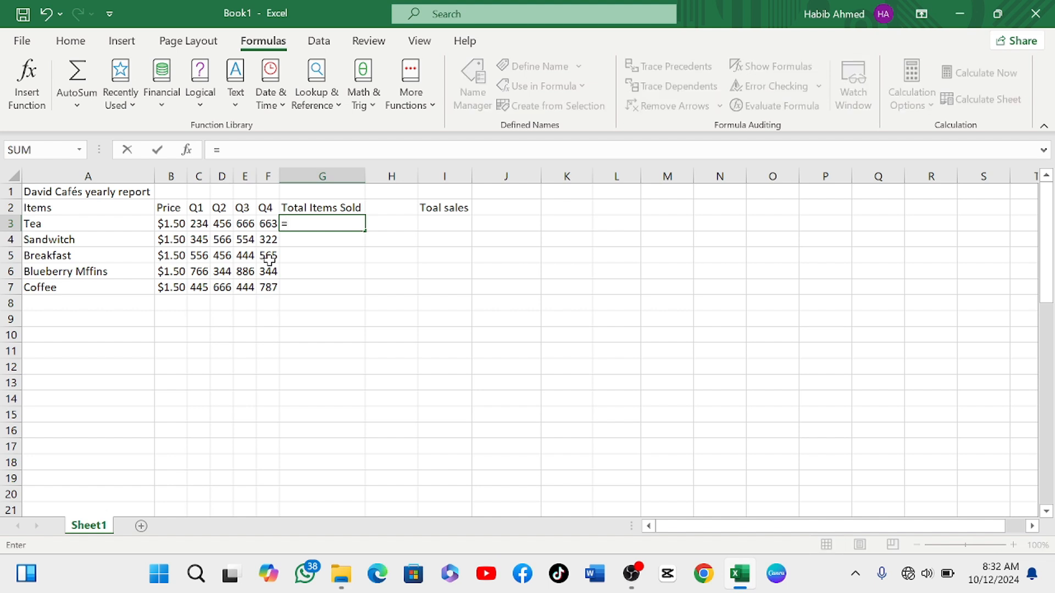
pyautogui.write('sum')
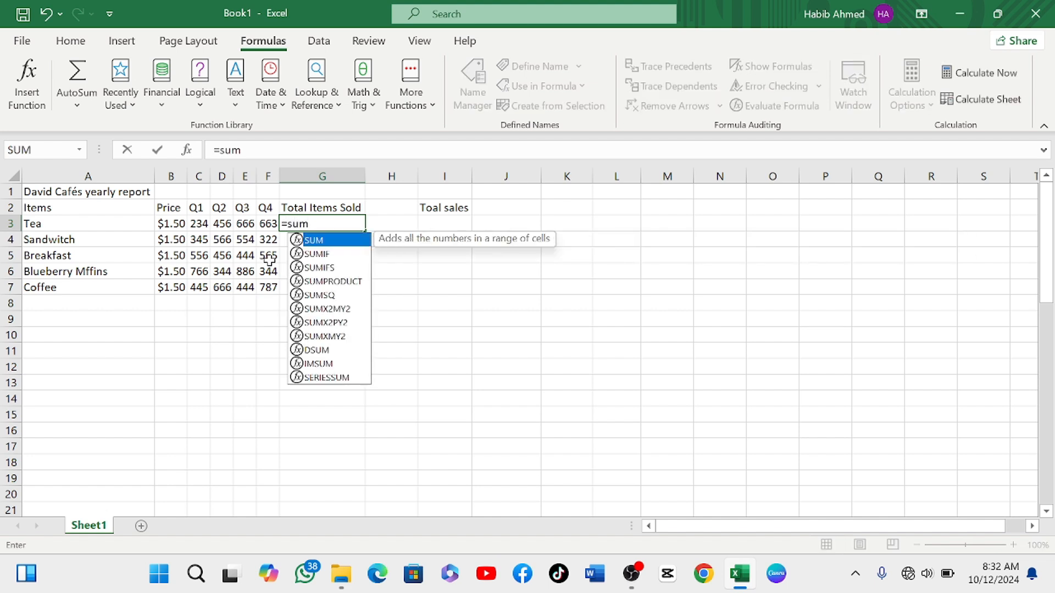
pyautogui.press('Tab')
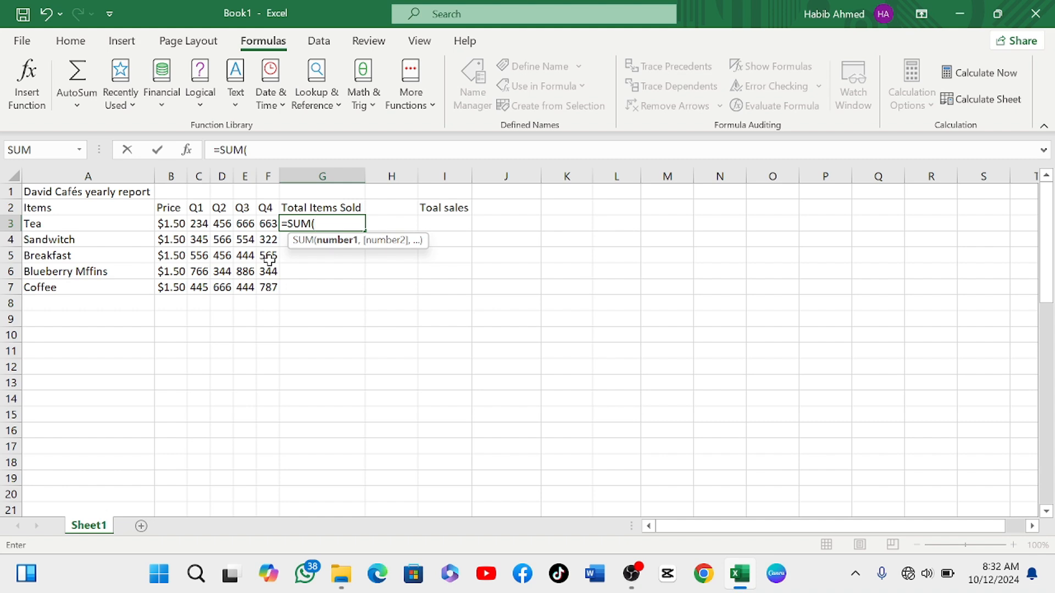
pyautogui.click(199, 223)
pyautogui.moveTo(199, 224); pyautogui.dragTo(258, 227)
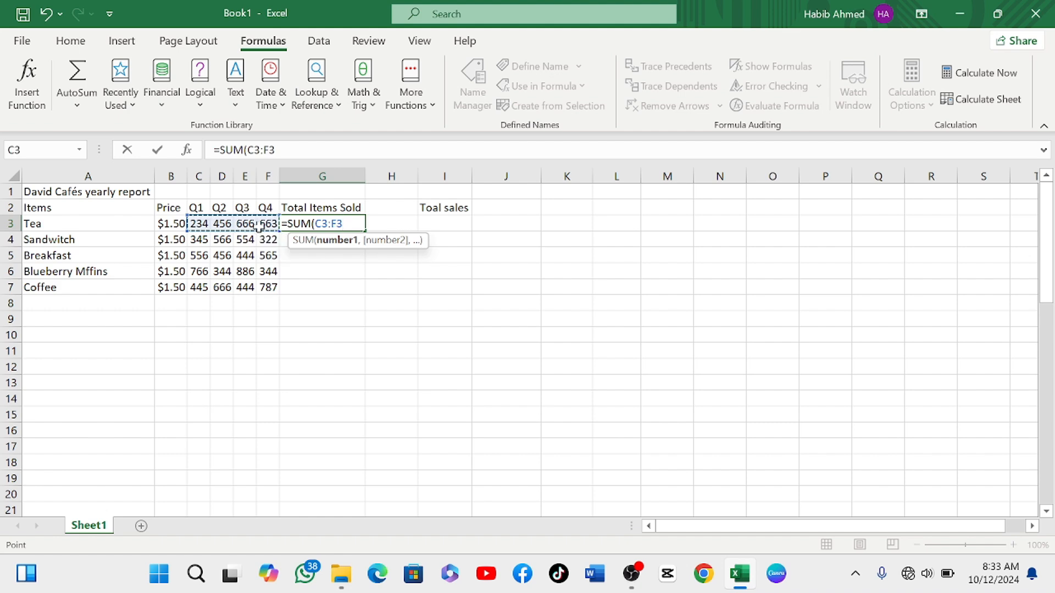
pyautogui.press('Return')
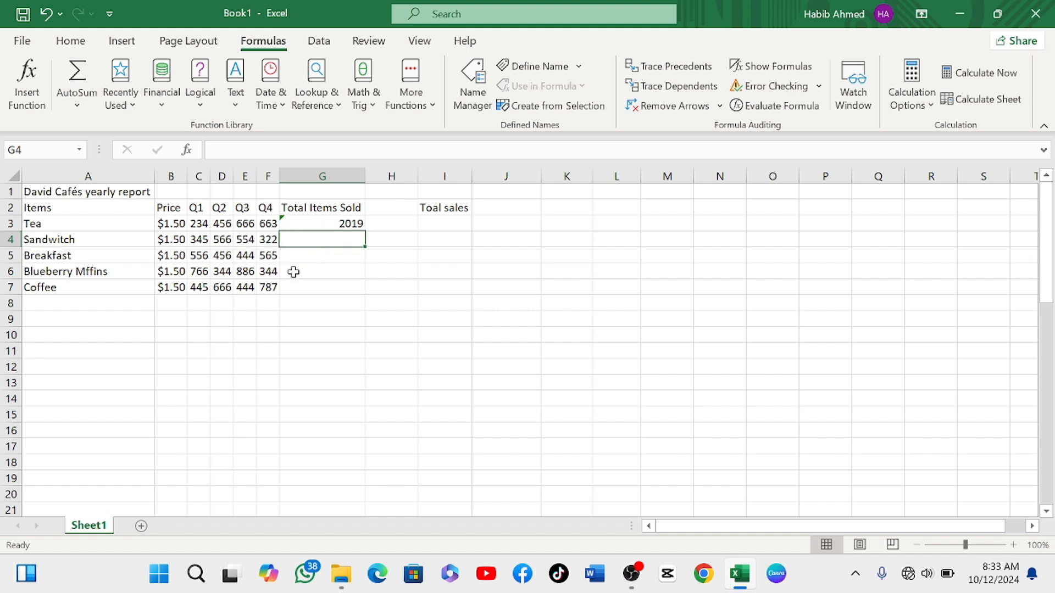
# - Total the Sandwitch quantities in G4 with the SUM function over C4:F4
pyautogui.write('=sum')
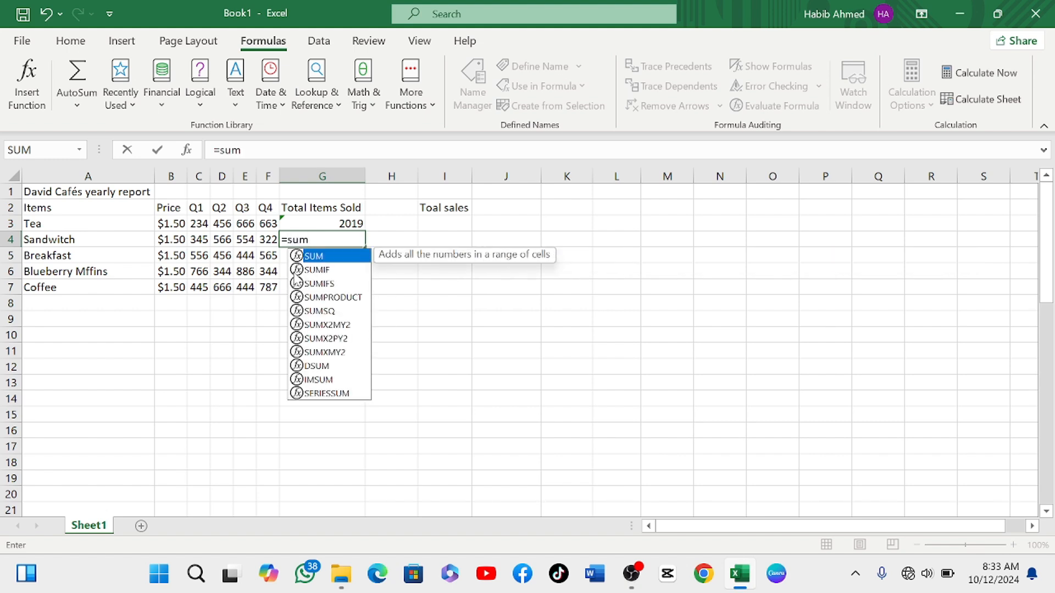
pyautogui.press('Tab')
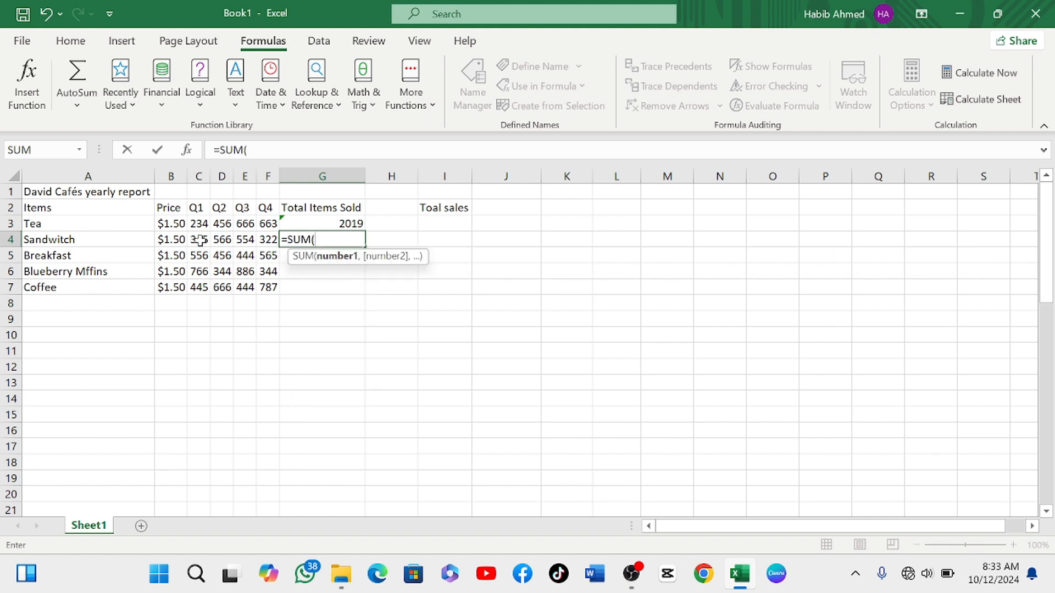
pyautogui.moveTo(198, 240); pyautogui.dragTo(269, 241)
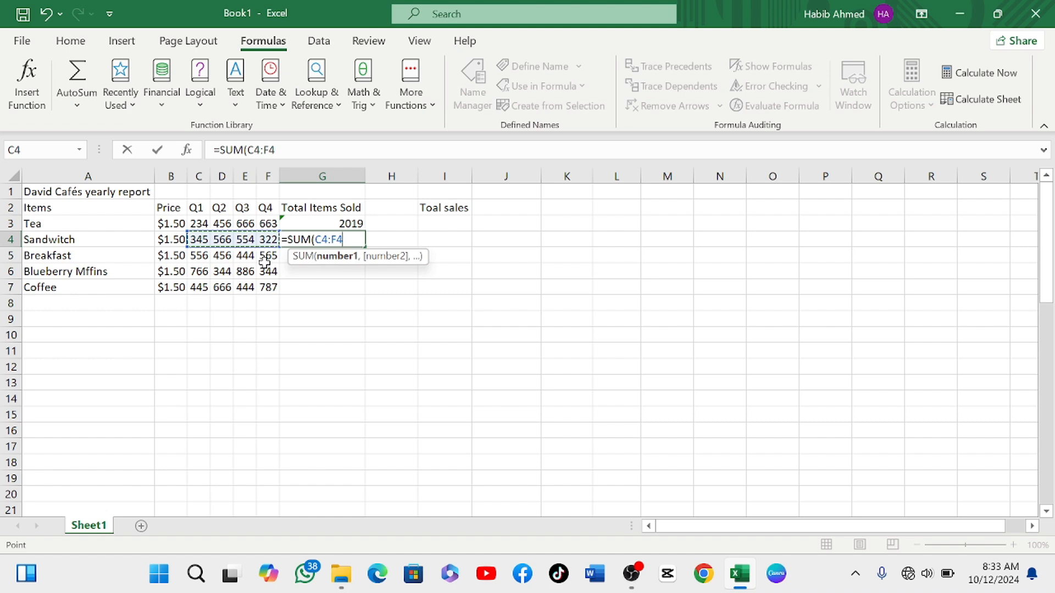
pyautogui.press('Return')
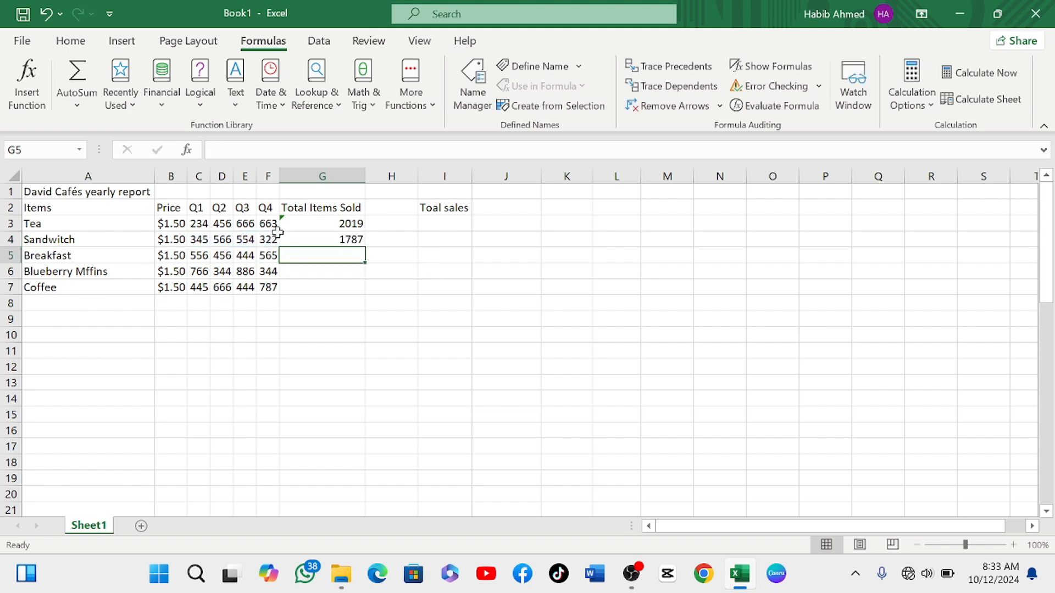
# - Fill the SUM formula from G3 down through G7 to total the items sold for every product
pyautogui.click(355, 223)
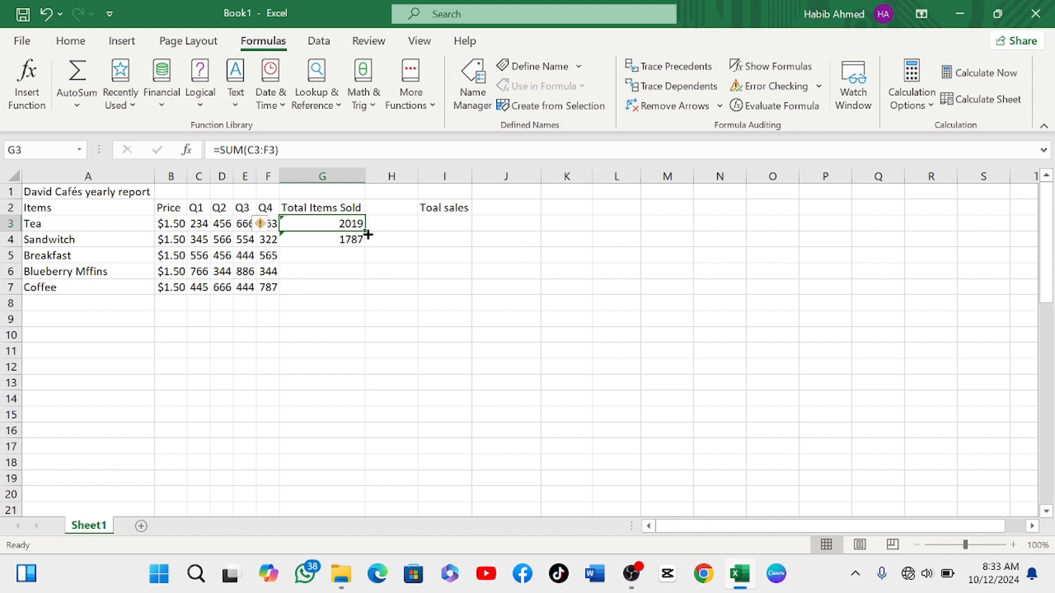
pyautogui.moveTo(366, 230); pyautogui.dragTo(357, 290)
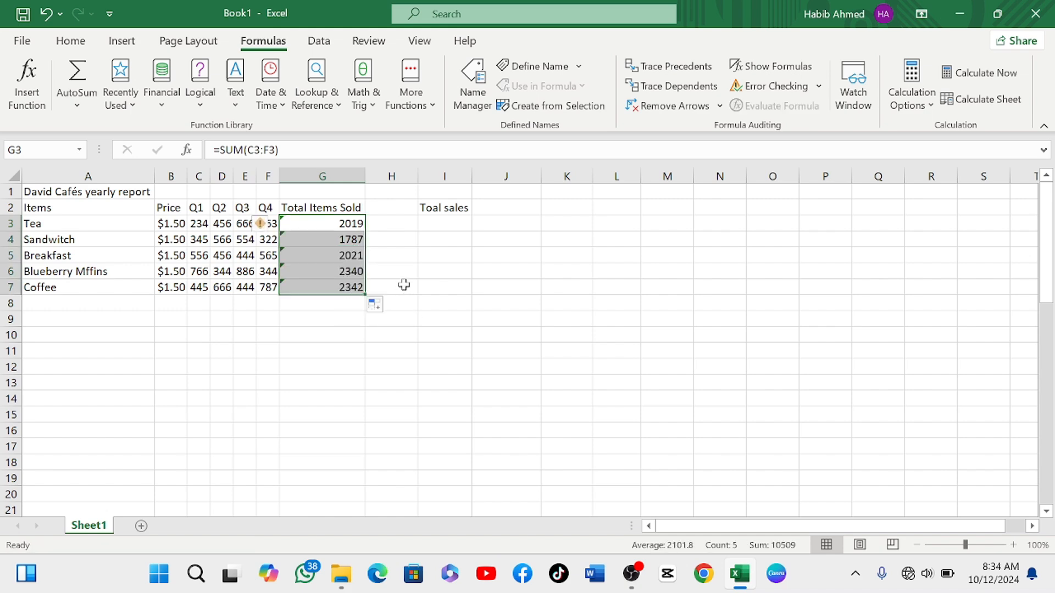
pyautogui.click(422, 256)
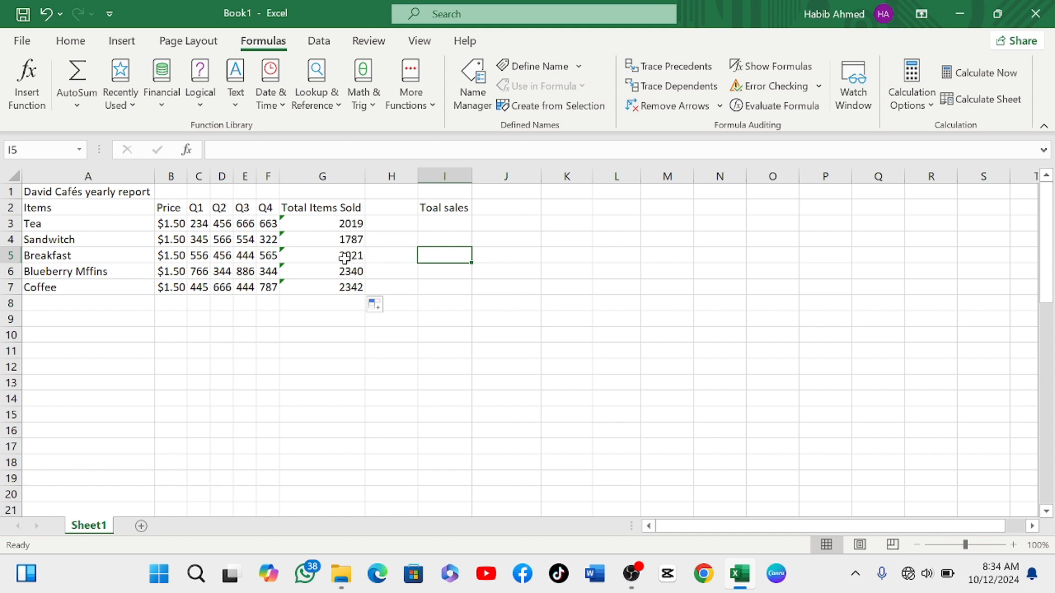
pyautogui.click(343, 225)
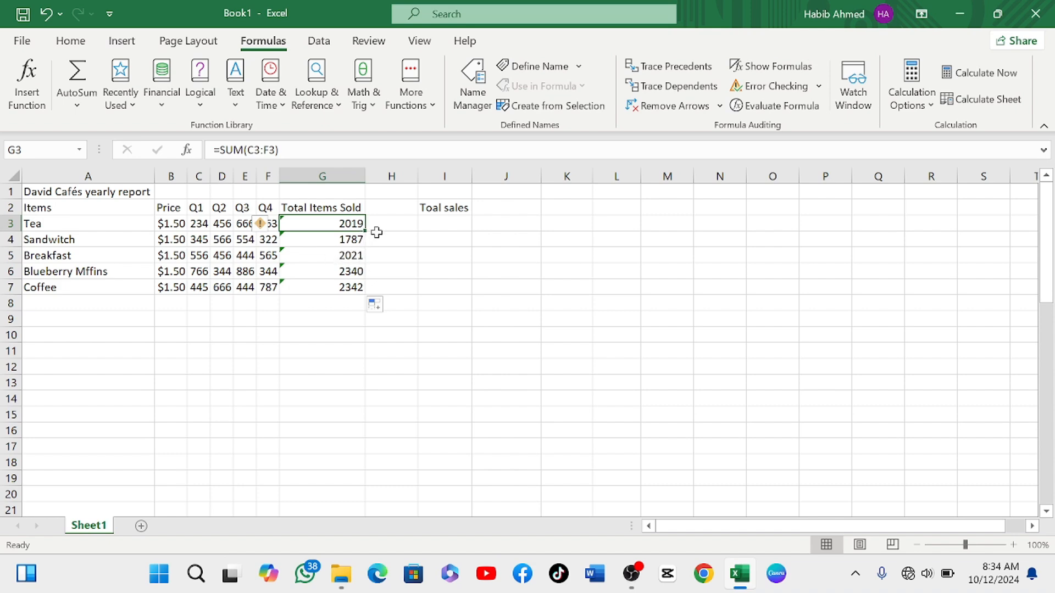
# - Enter the header Total sale in H2 and clear the misspelled sales header from I2
pyautogui.click(394, 207)
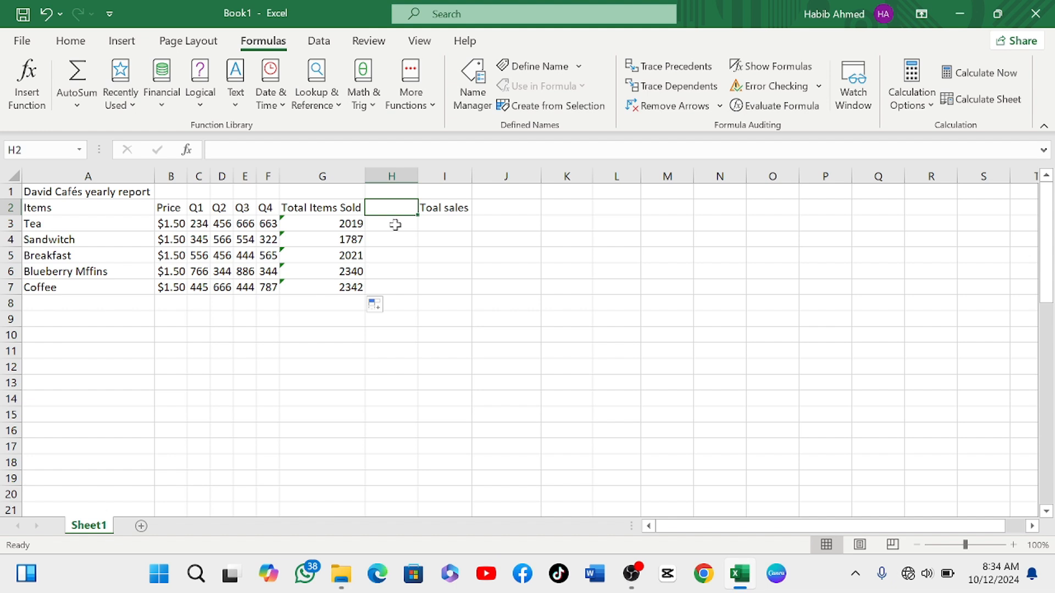
pyautogui.write('To')
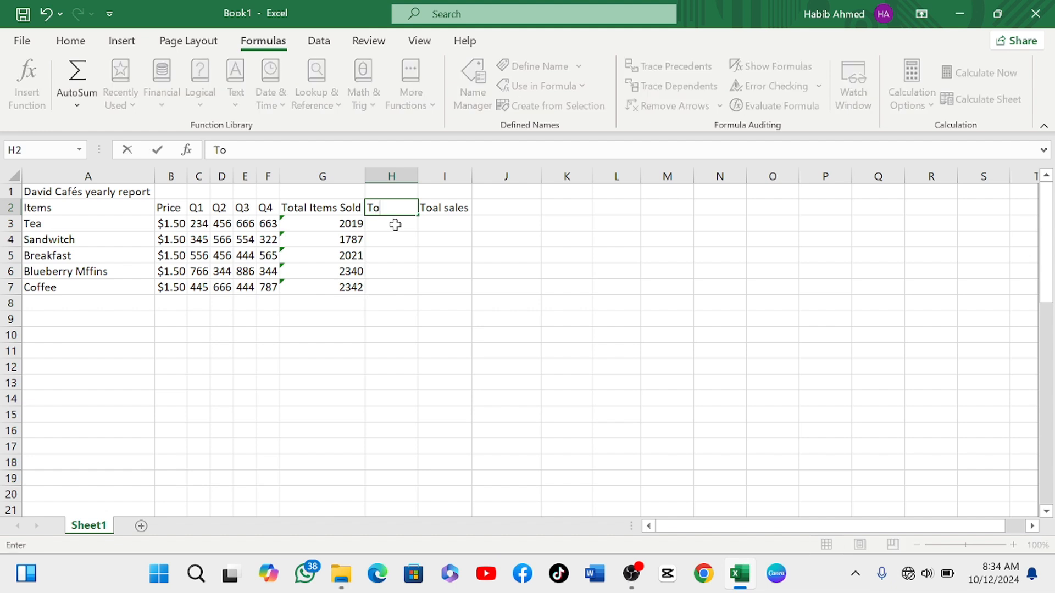
pyautogui.write('tal sale')
pyautogui.click(443, 213)
pyautogui.press('BackSpace')
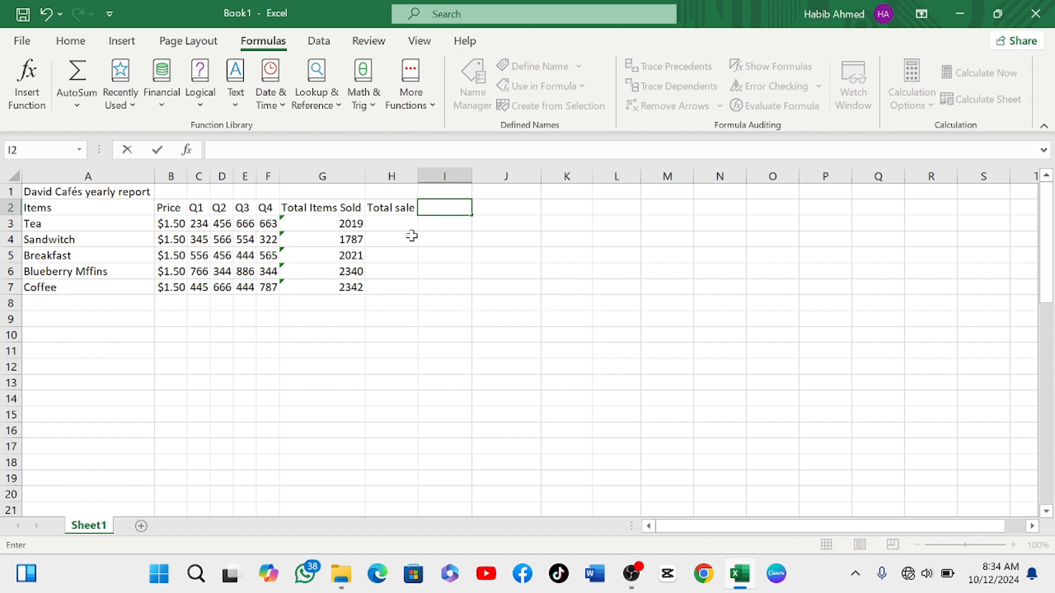
# - Calculate the Tea total sale in H3 by multiplying price by items sold with =B3*G3
pyautogui.click(392, 228)
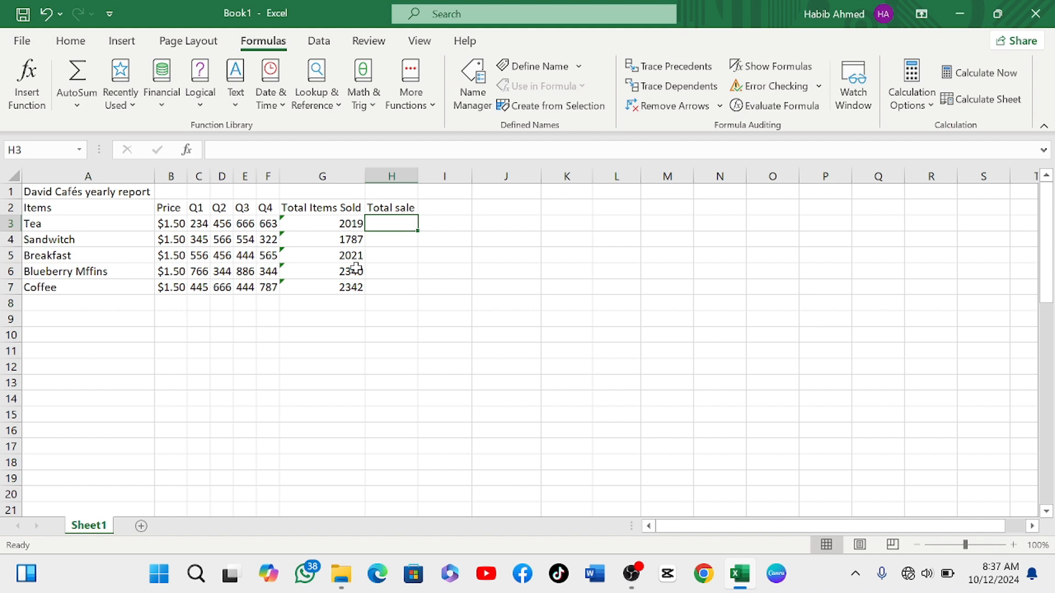
pyautogui.write('=')
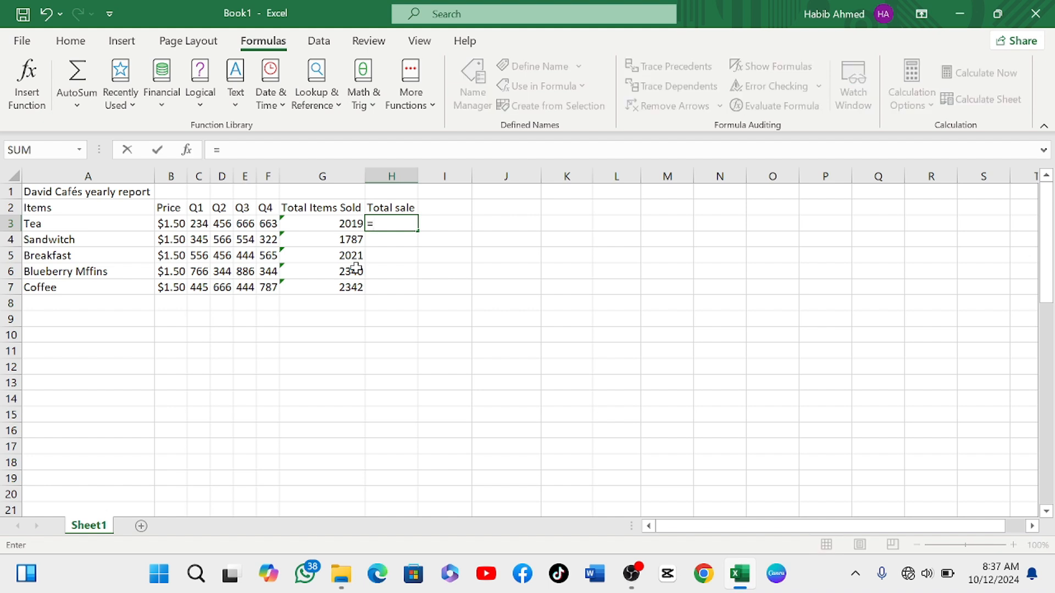
pyautogui.write('B3')
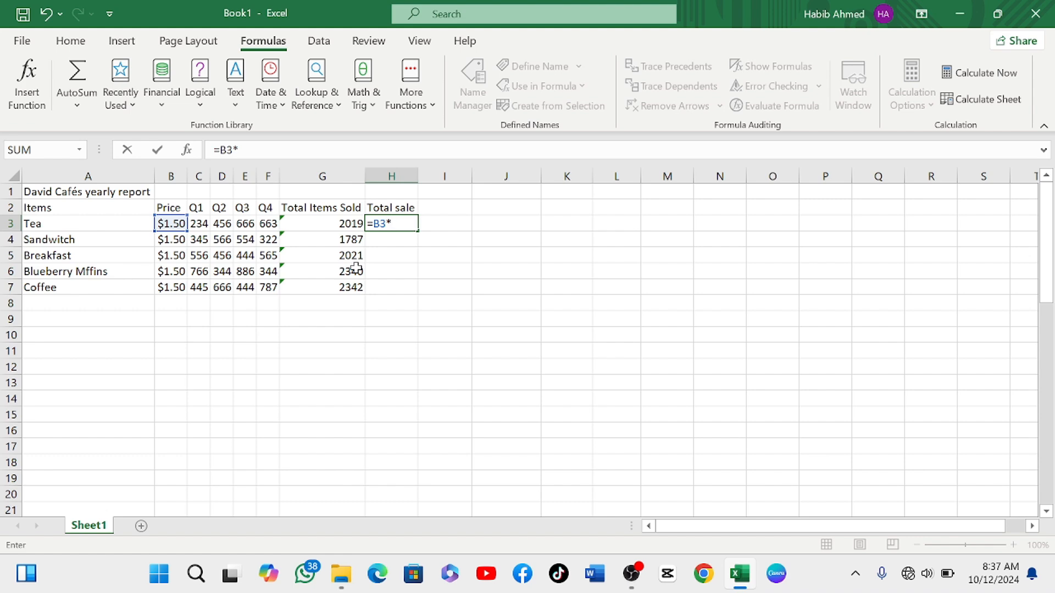
pyautogui.write('*G3')
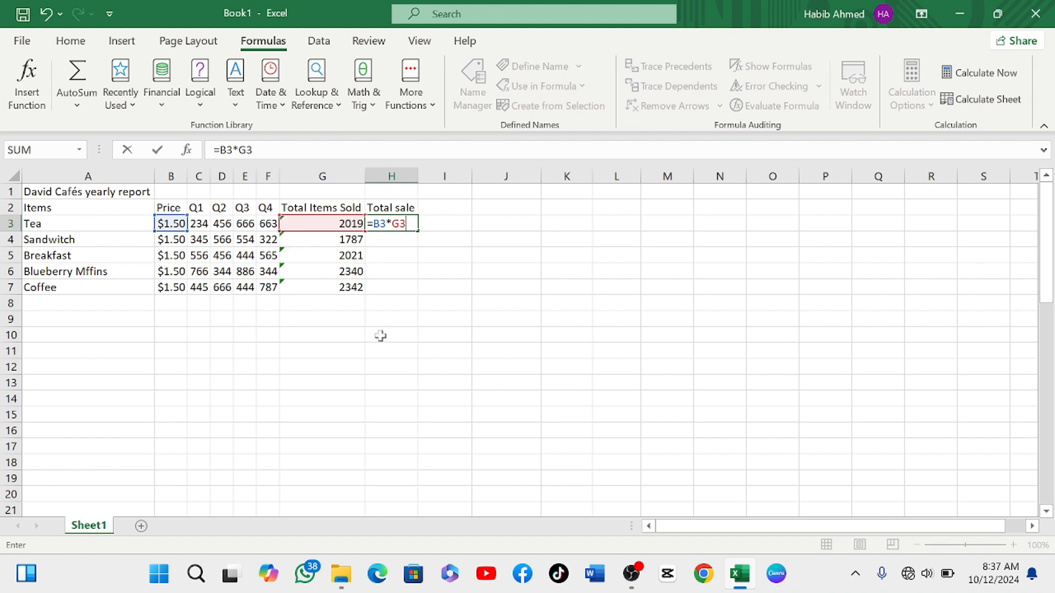
pyautogui.press('Return')
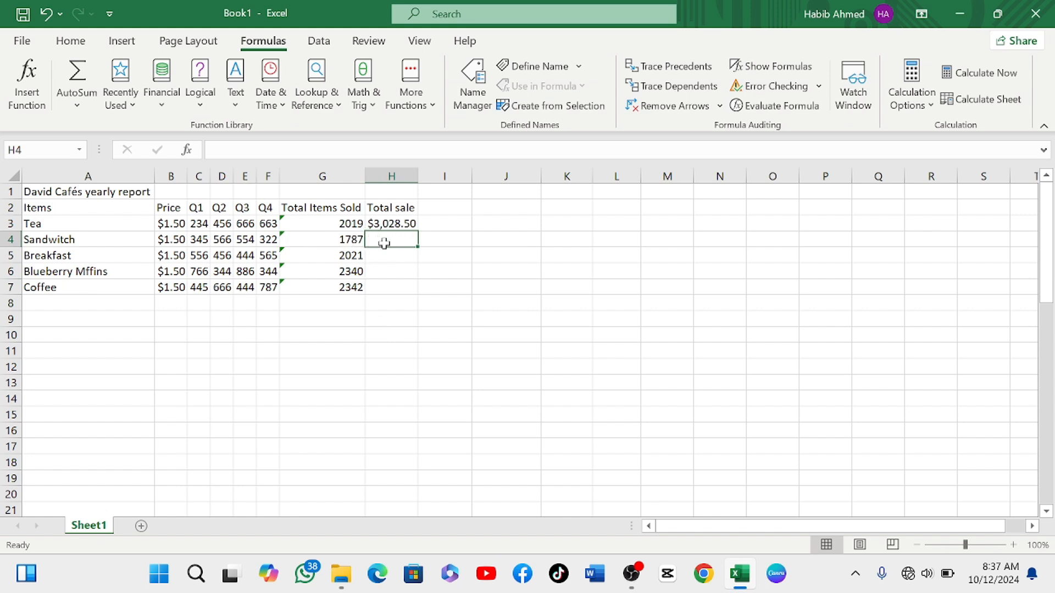
# - Calculate the Sandwitch total sale in H4 by multiplying its price by items sold with =B4*G4
pyautogui.write('=')
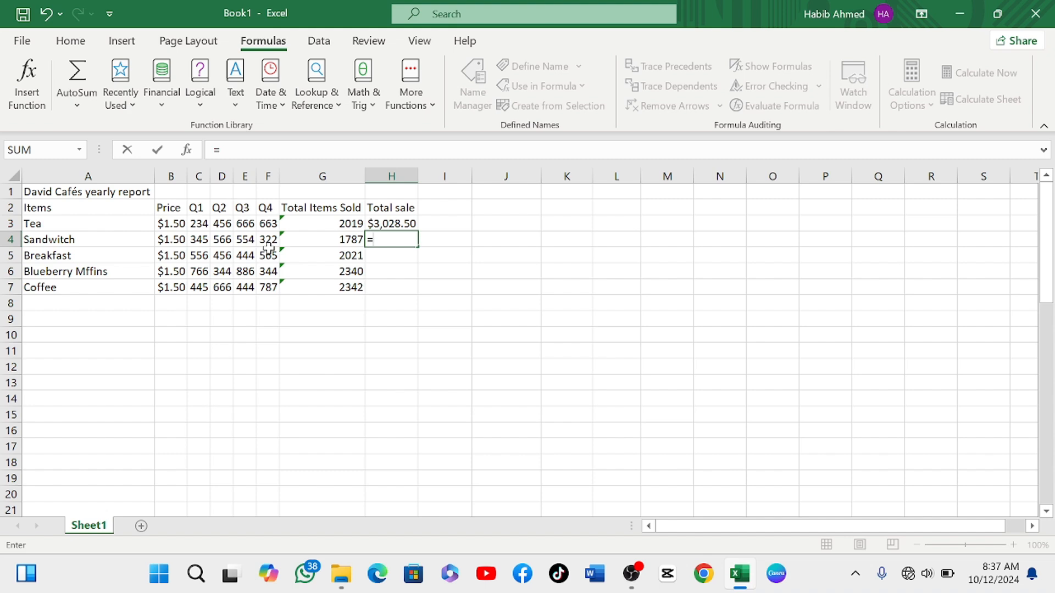
pyautogui.write('B4')
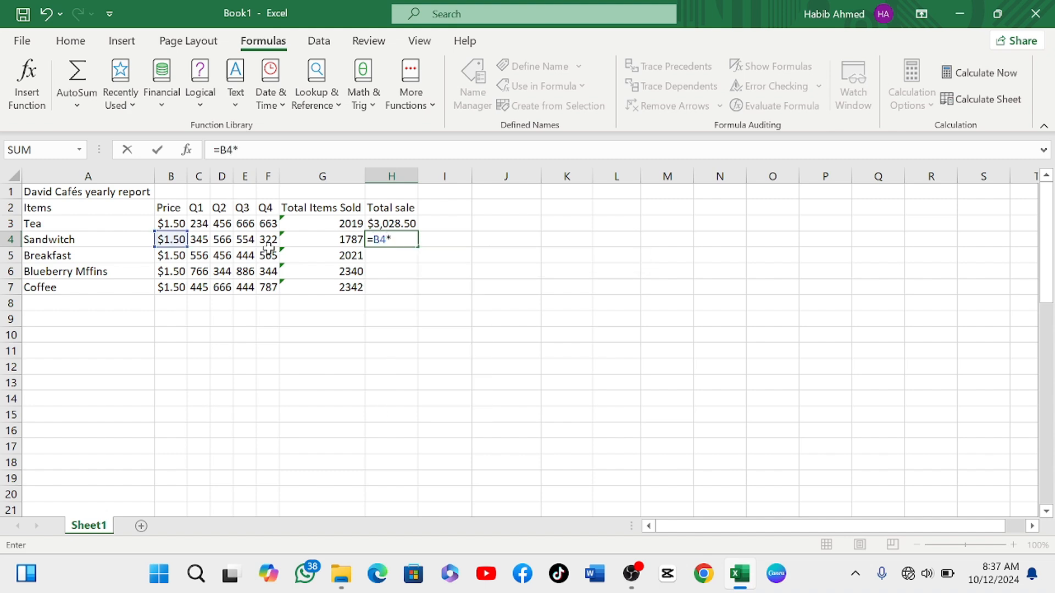
pyautogui.write('*G4')
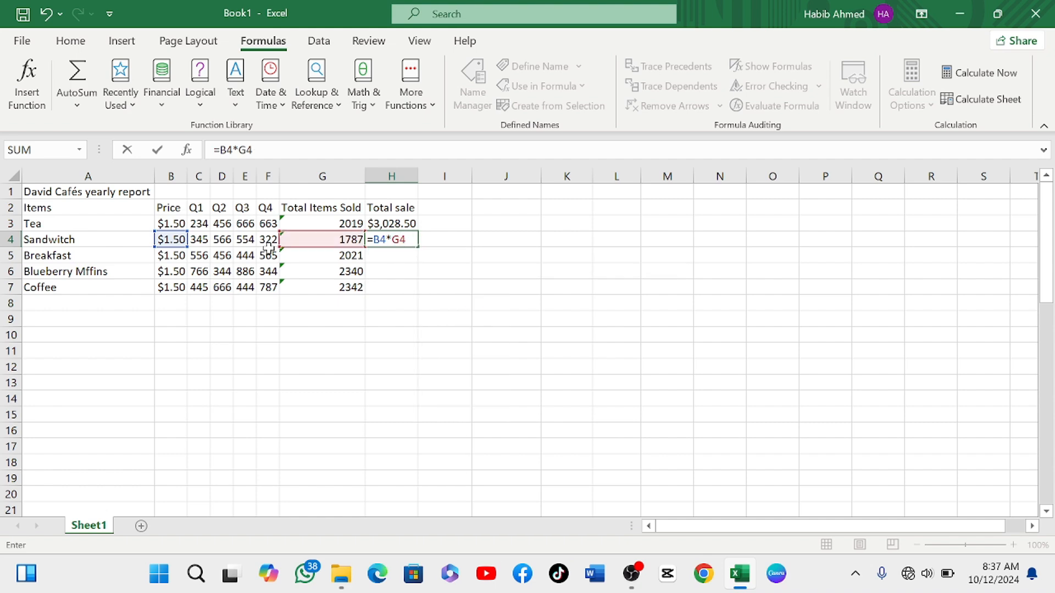
pyautogui.press('Return')
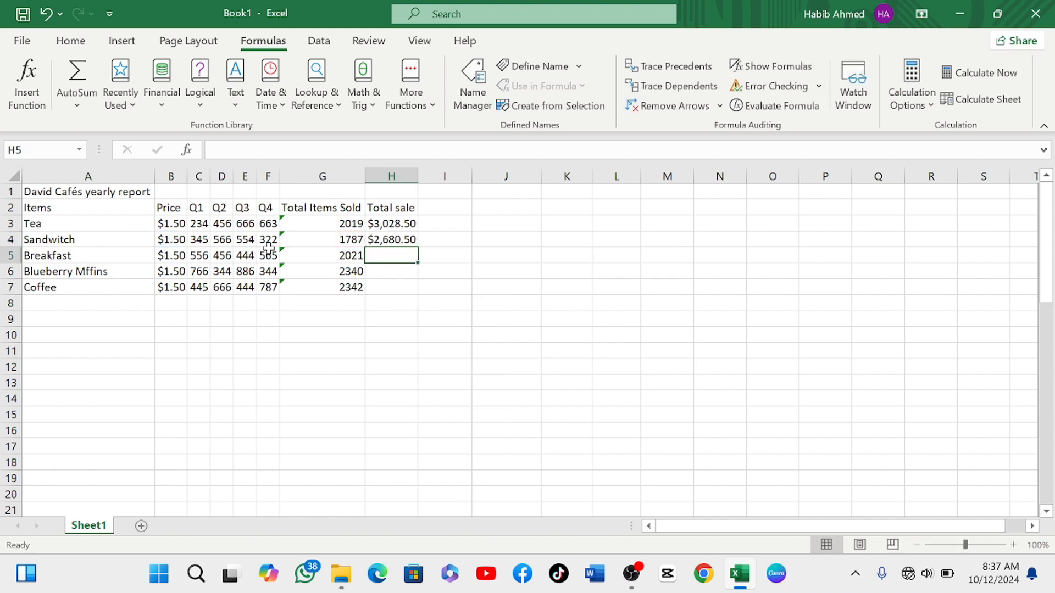
# - Fill the total sale formula from H3 down through H7 to calculate sales for every product
pyautogui.click(391, 240)
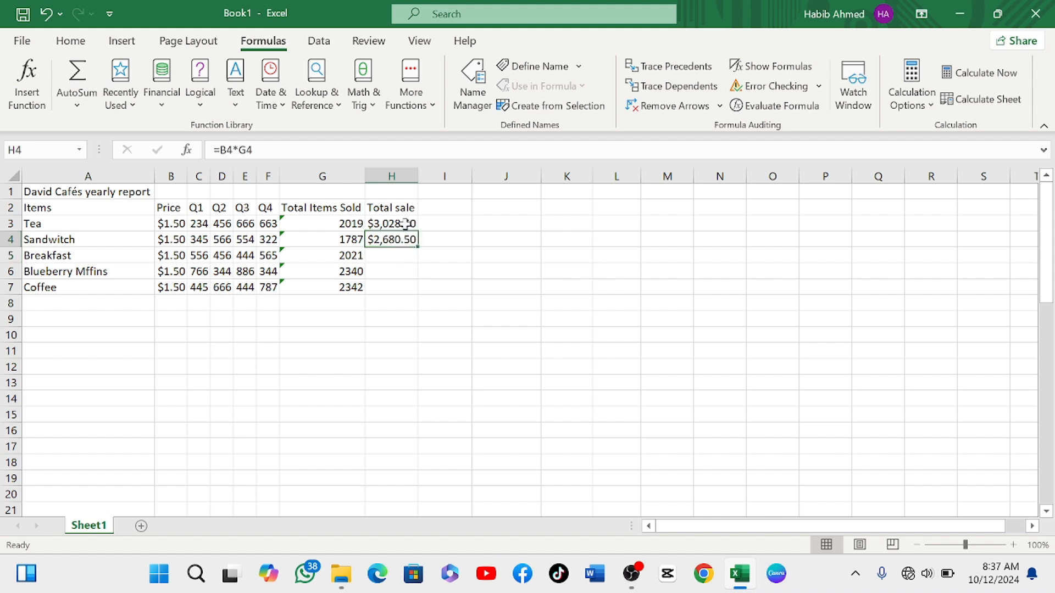
pyautogui.click(399, 224)
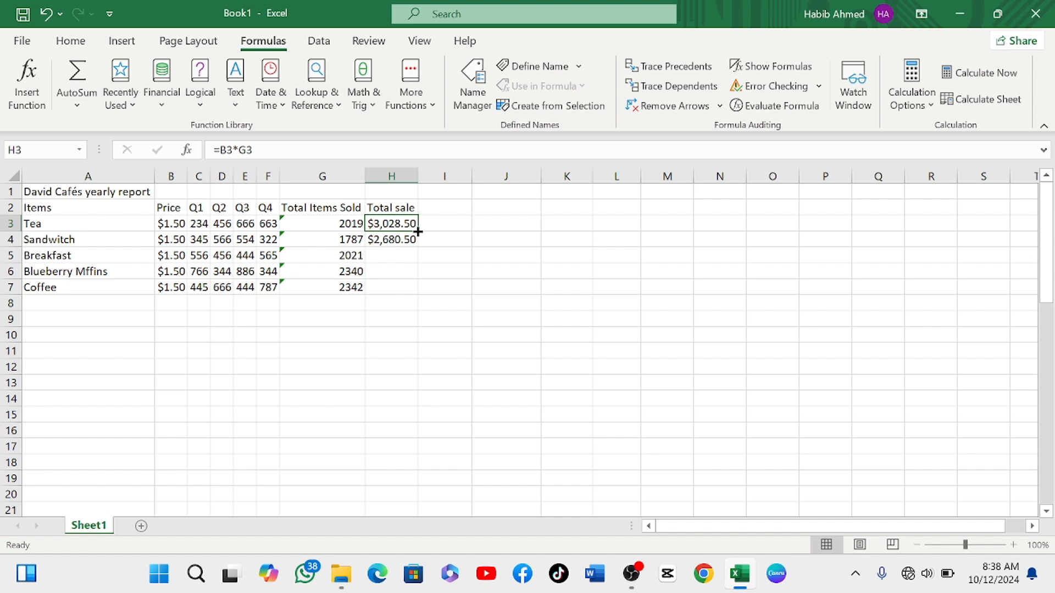
pyautogui.moveTo(418, 232); pyautogui.dragTo(416, 296)
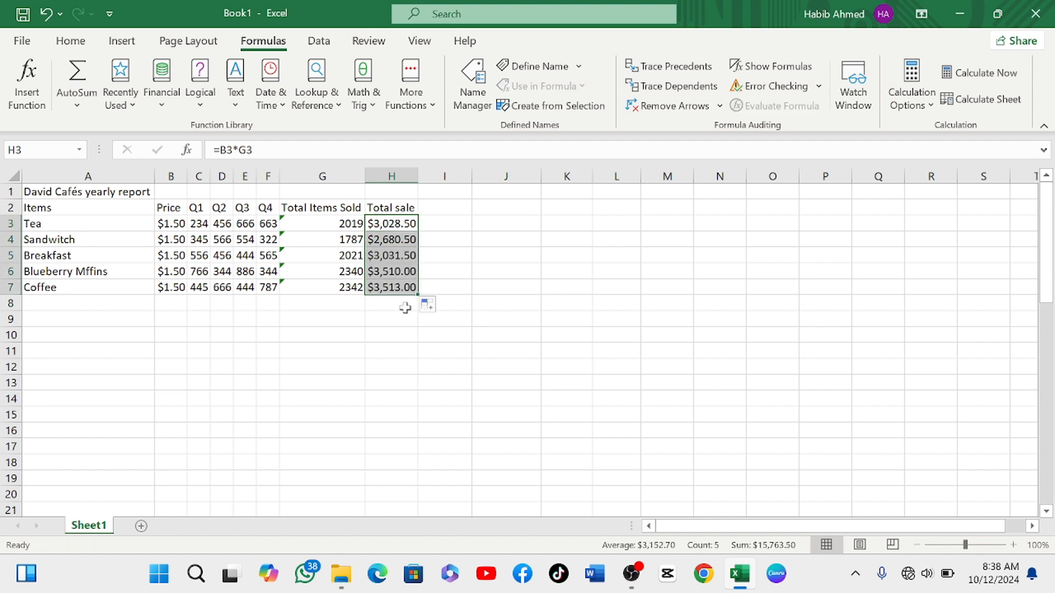
pyautogui.click(457, 256)
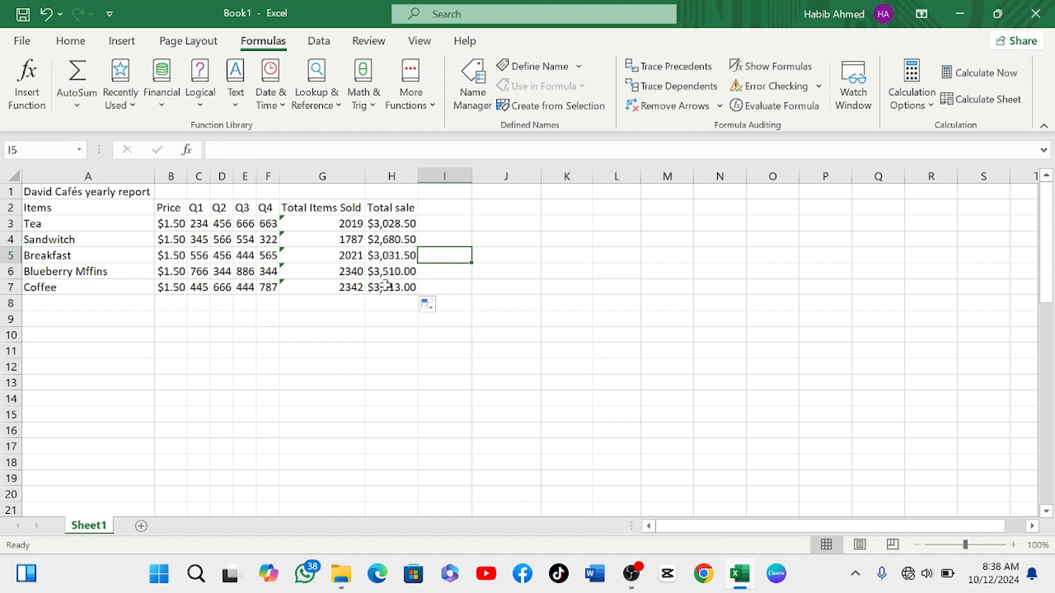